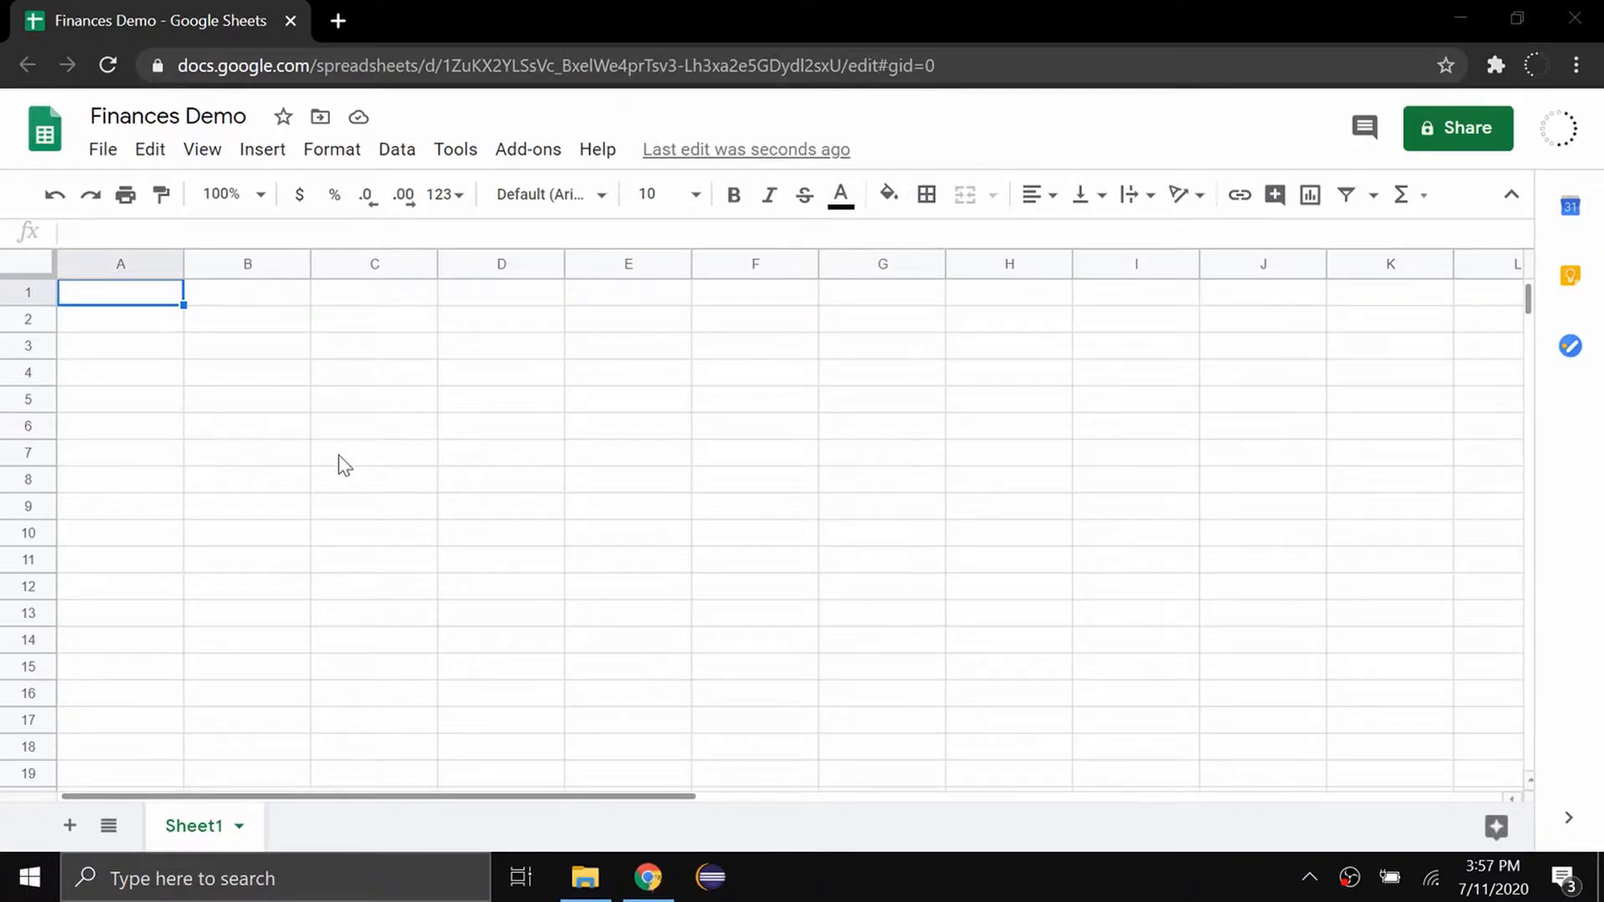
Step: Enter the bold heading "January" in cell A1
{"action": "key", "text": "ctrl+b"}
{"action": "type", "text": "January"}
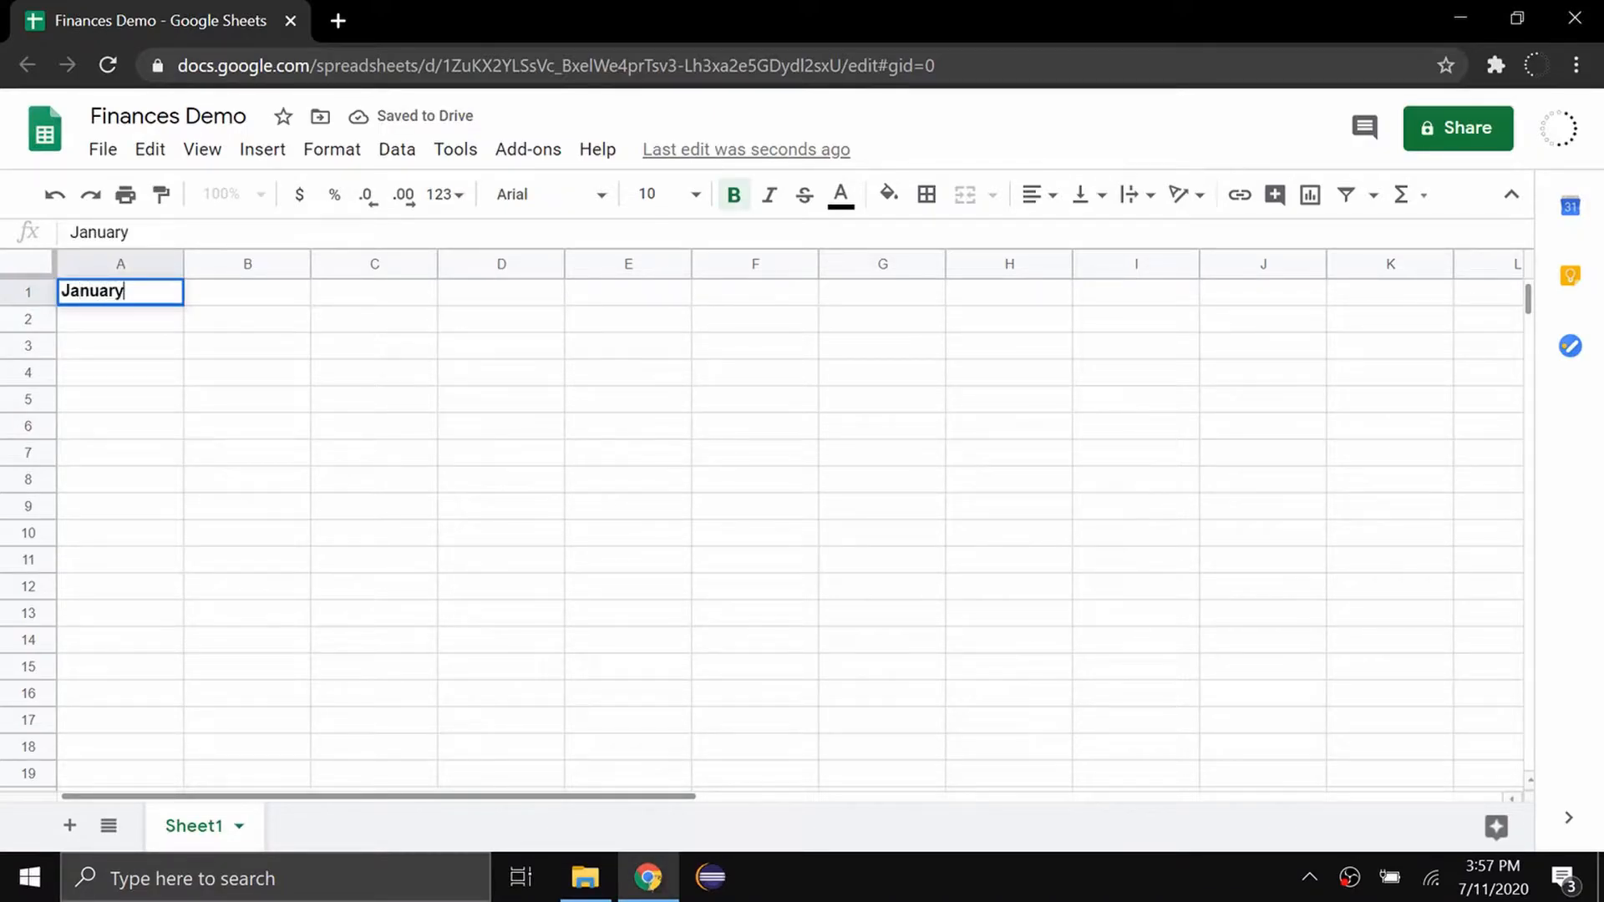
{"action": "key", "text": "Return"}
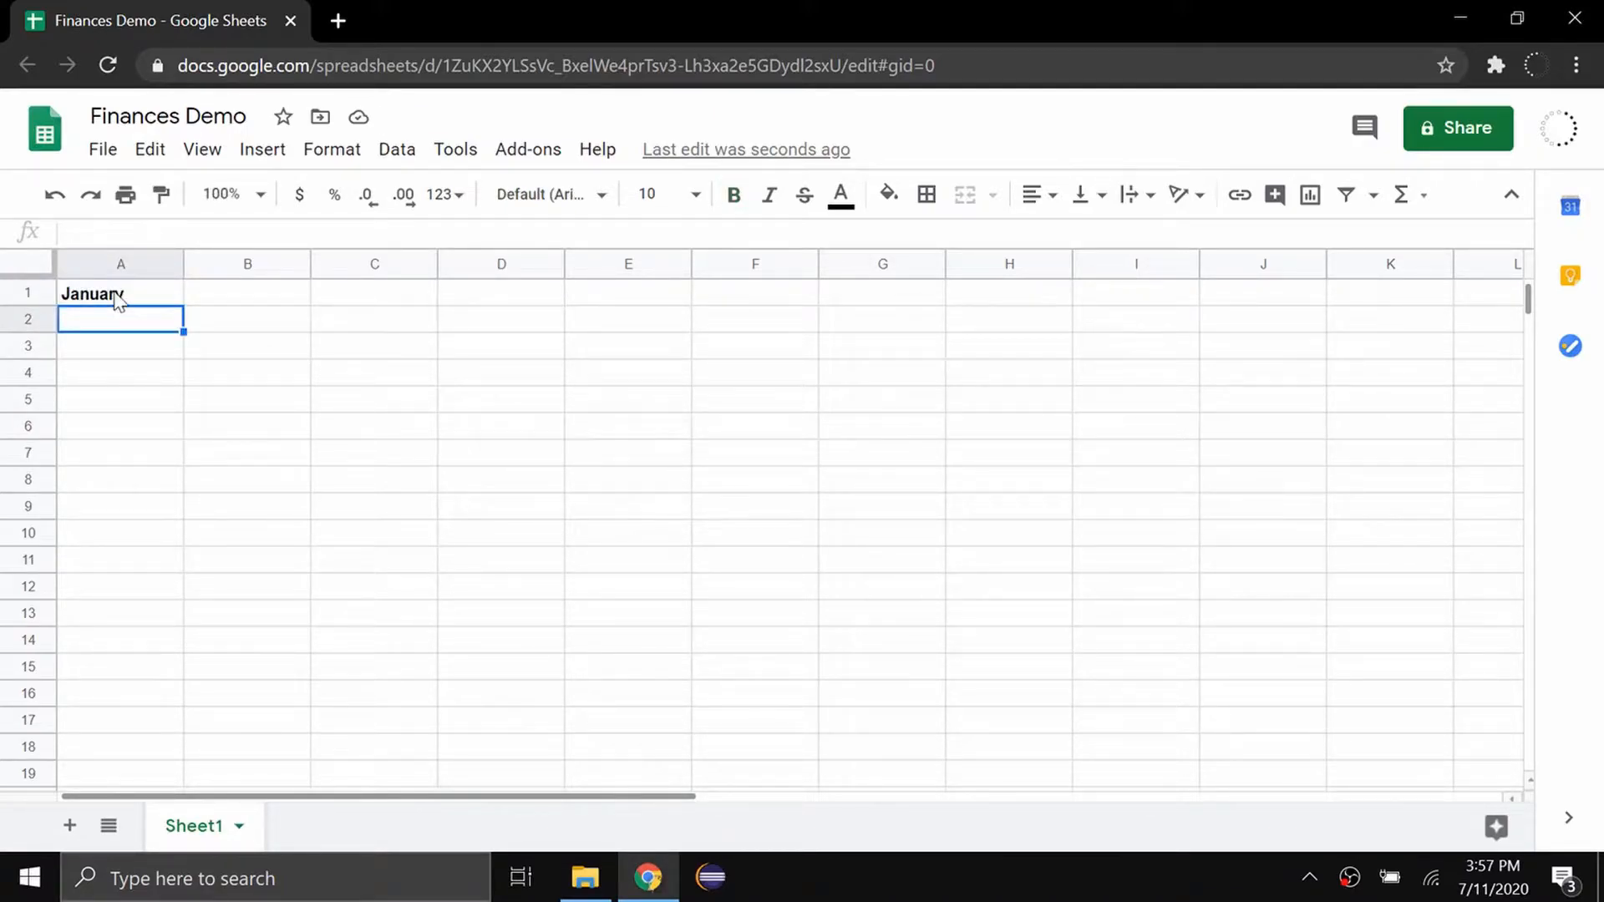
Step: Fill row 2 with the date 1/1, the amount 100 and the label "Total" in columns A to C
{"action": "type", "text": "1/1"}
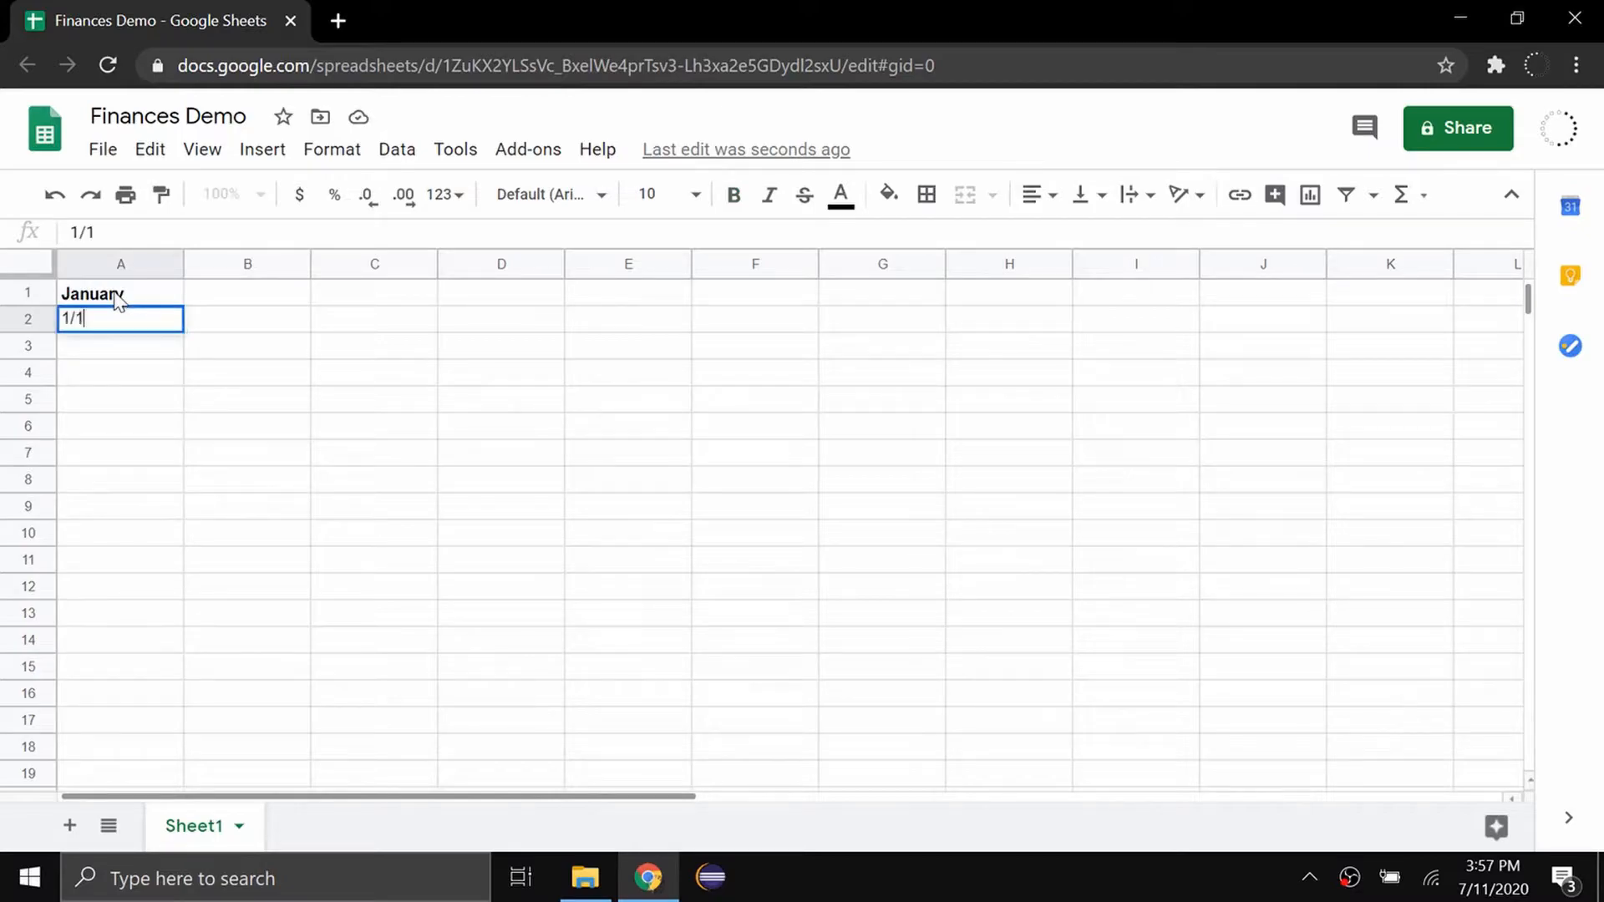
{"action": "key", "text": "Tab"}
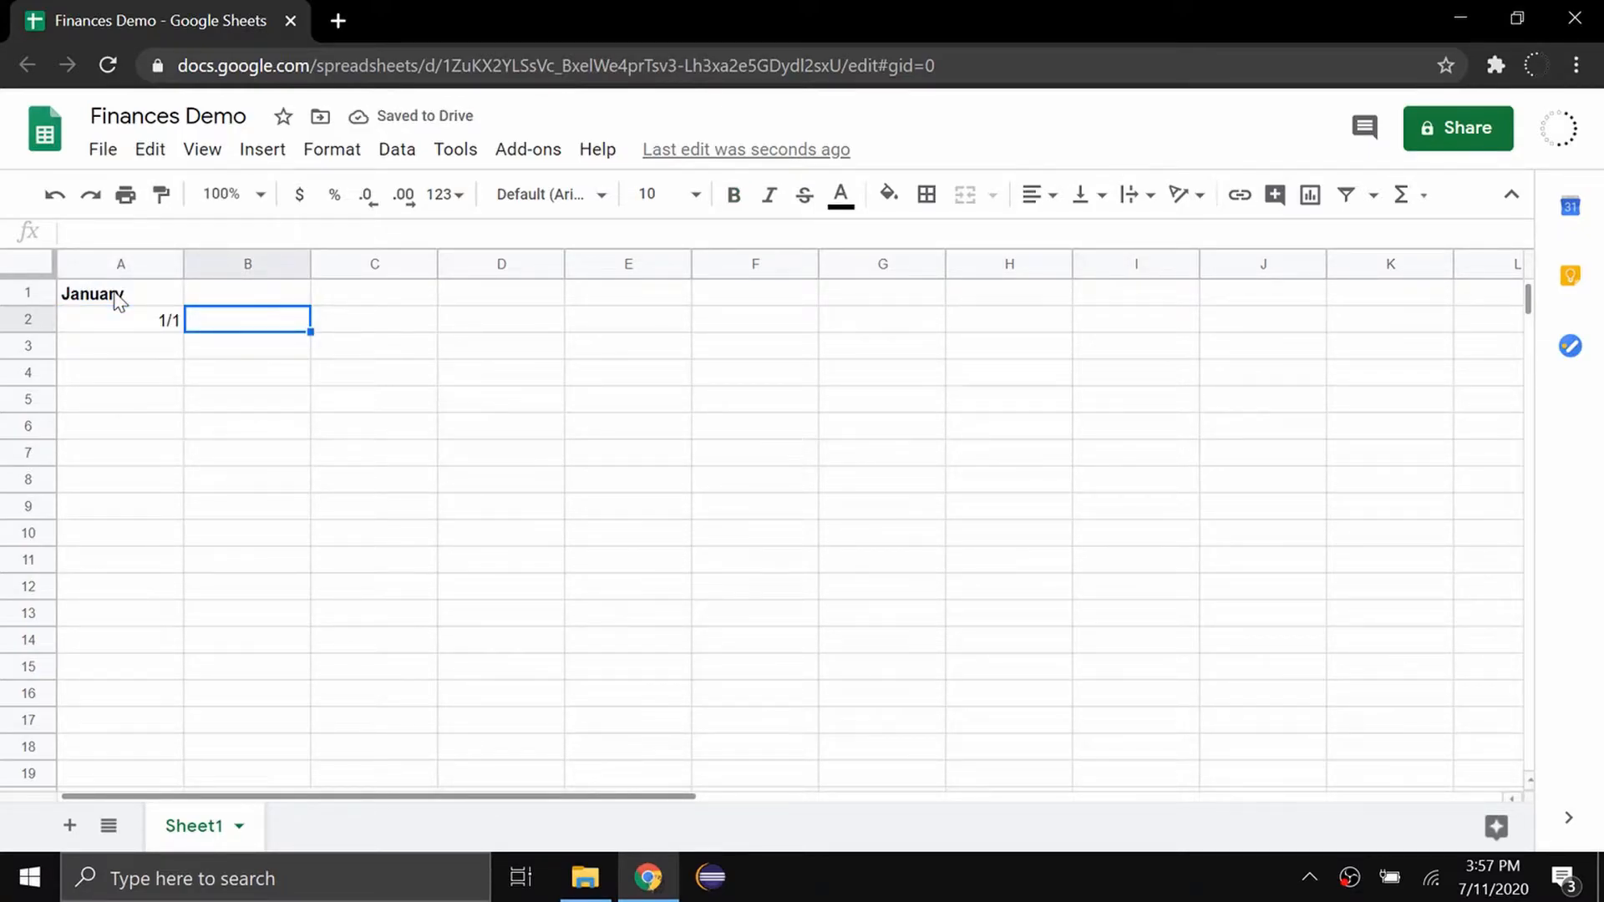
{"action": "type", "text": "100"}
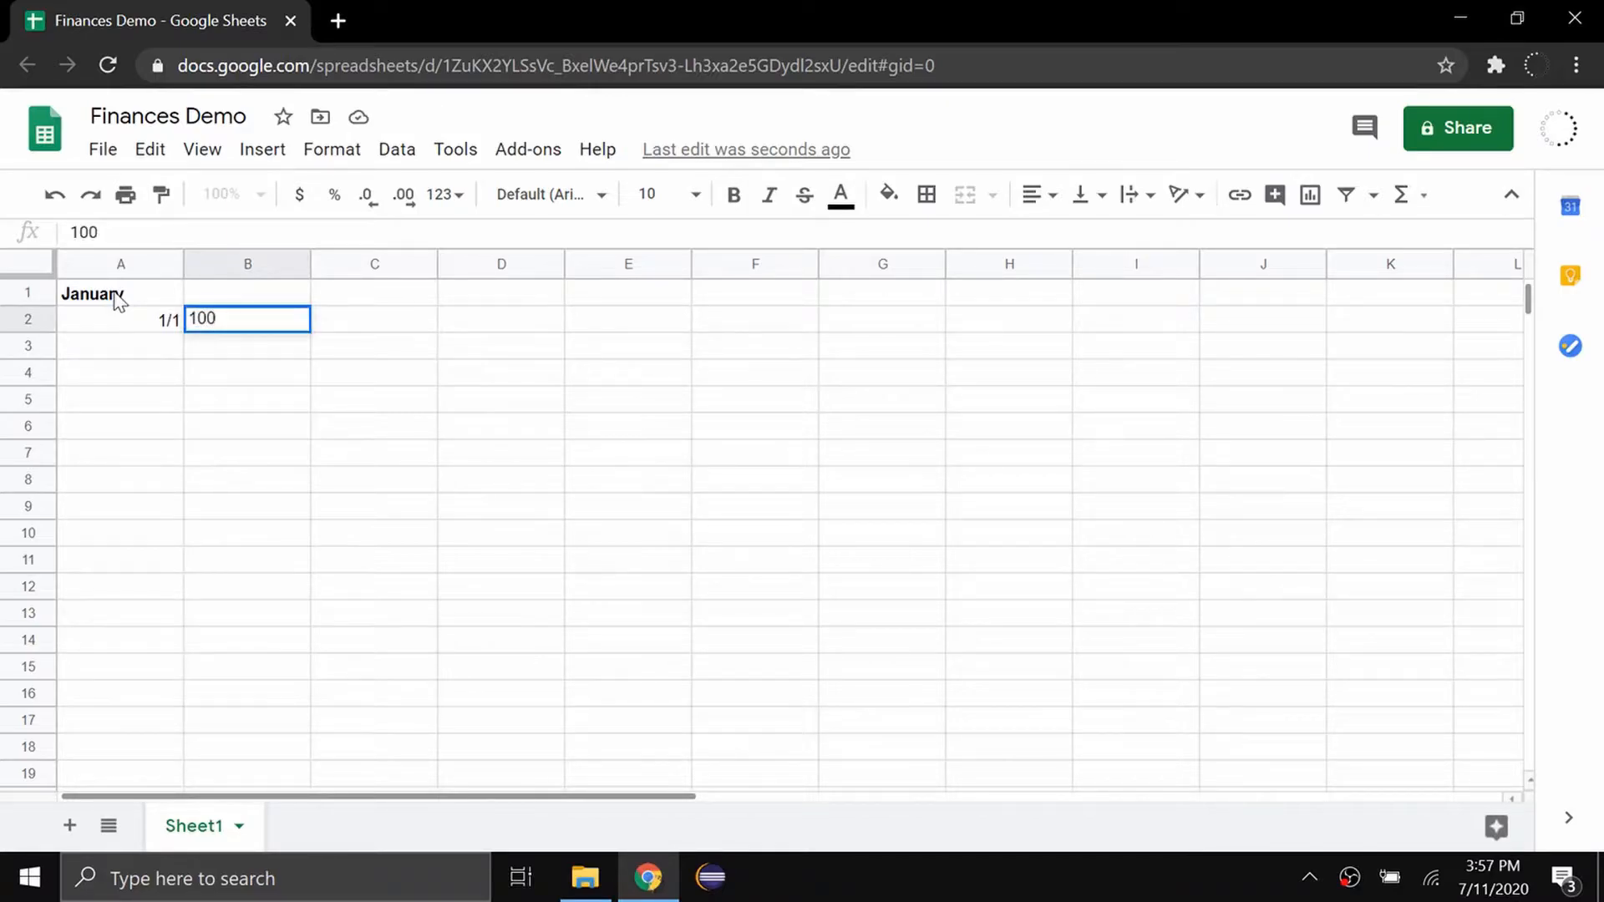
{"action": "key", "text": "Tab"}
{"action": "type", "text": "Total"}
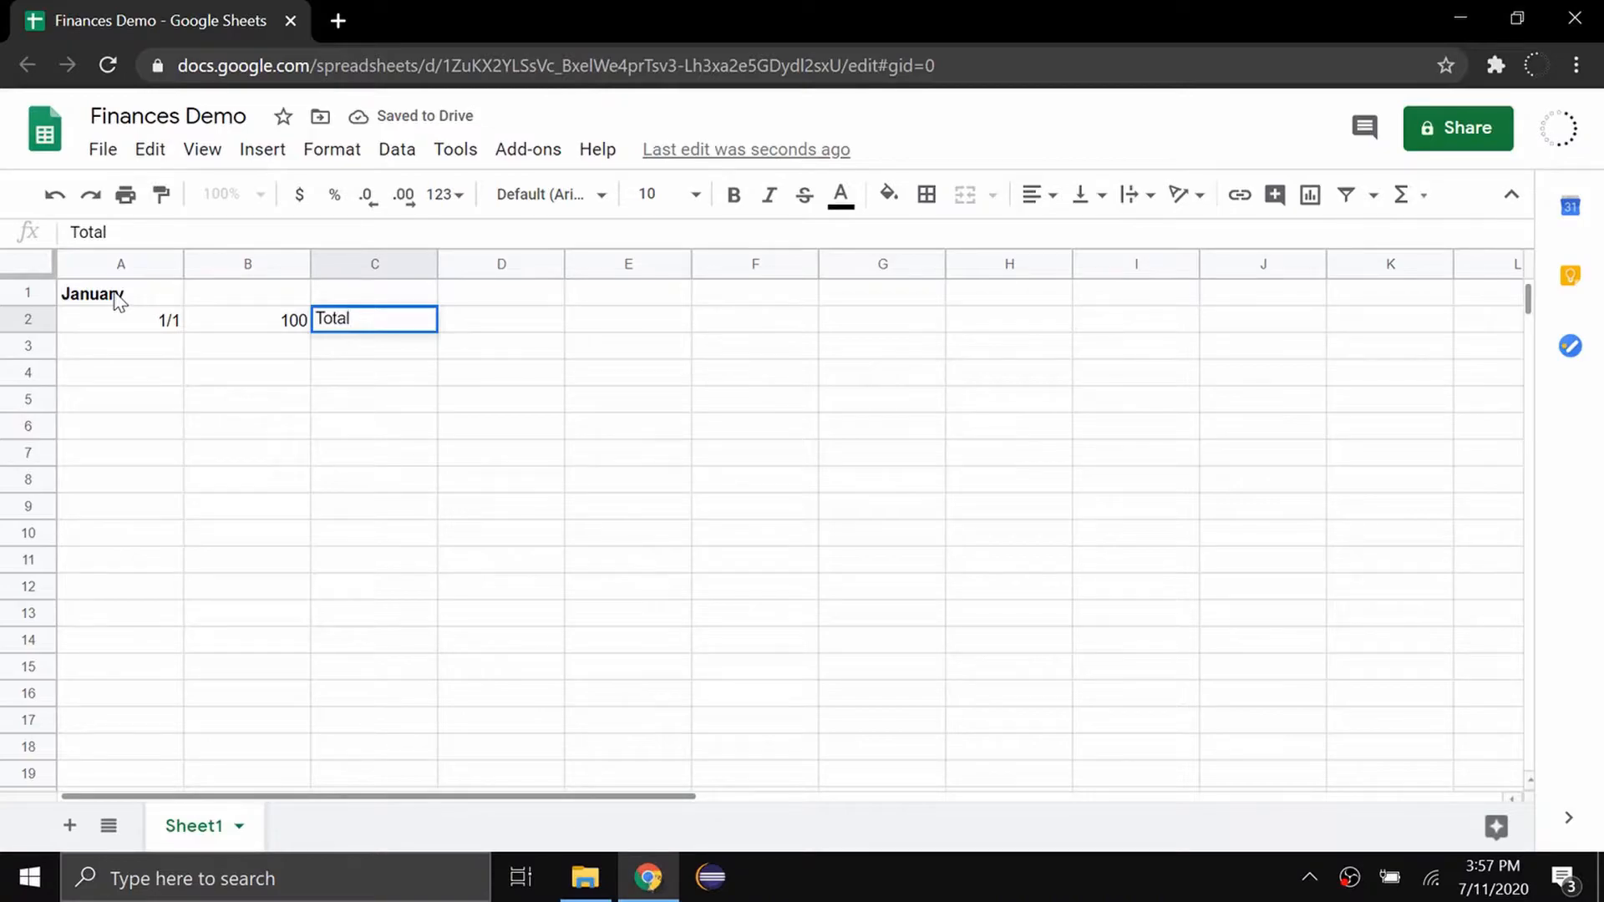
{"action": "key", "text": "Left"}
{"action": "key", "text": "Left"}
{"action": "key", "text": "Right"}
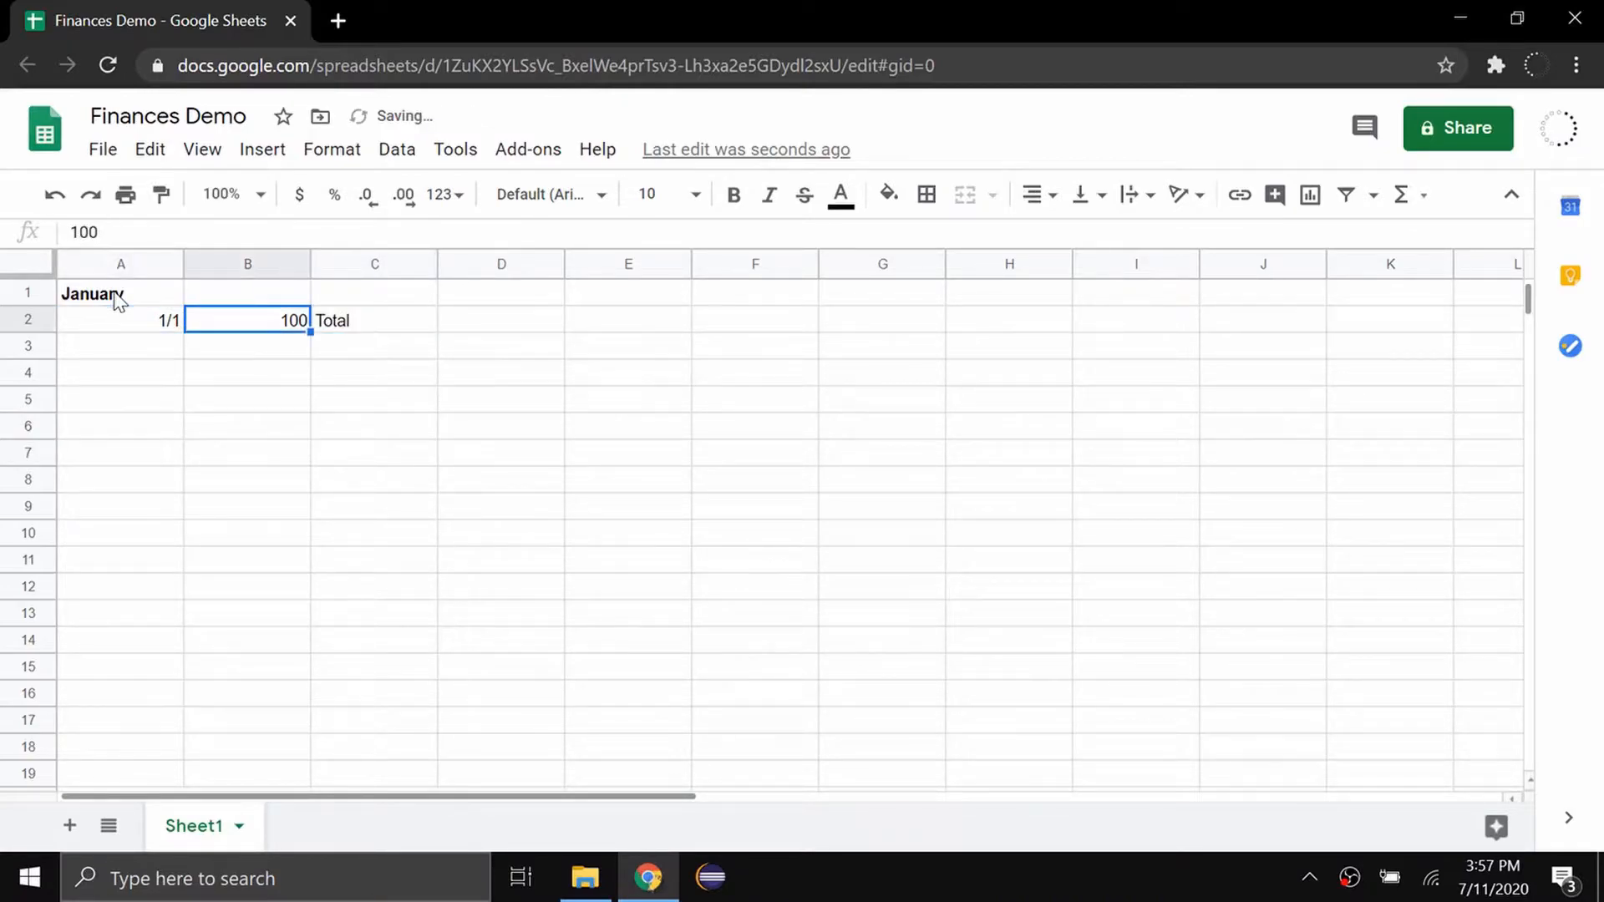
{"action": "key", "text": "Right"}
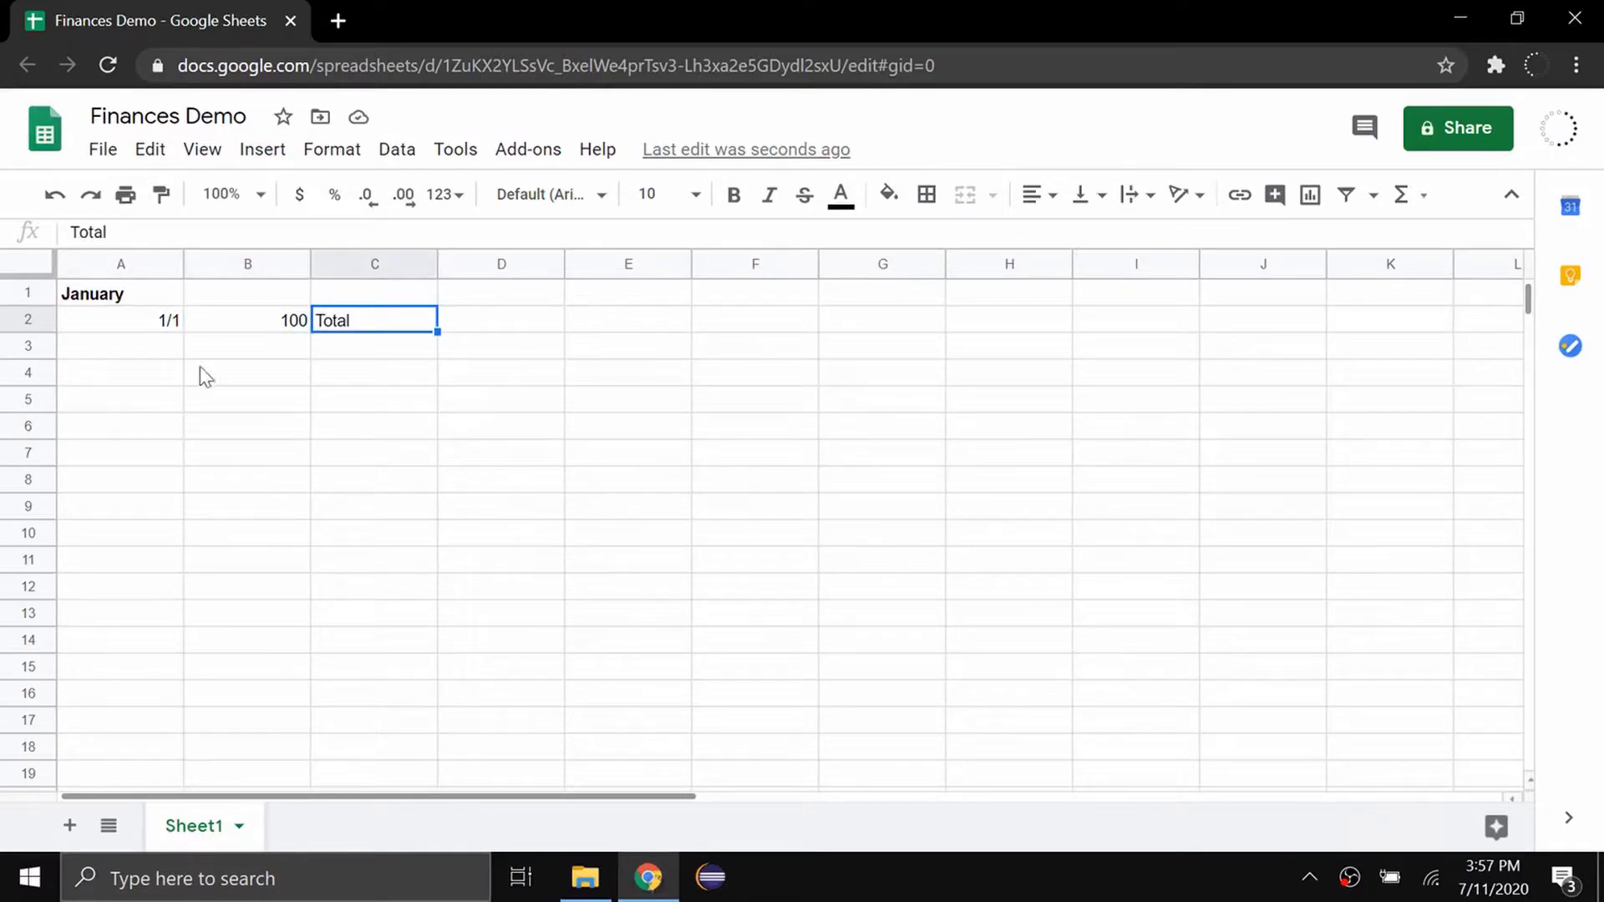
Step: Format the column B cells from B2 downward as currency
{"action": "left_click", "coordinate": [236, 326]}
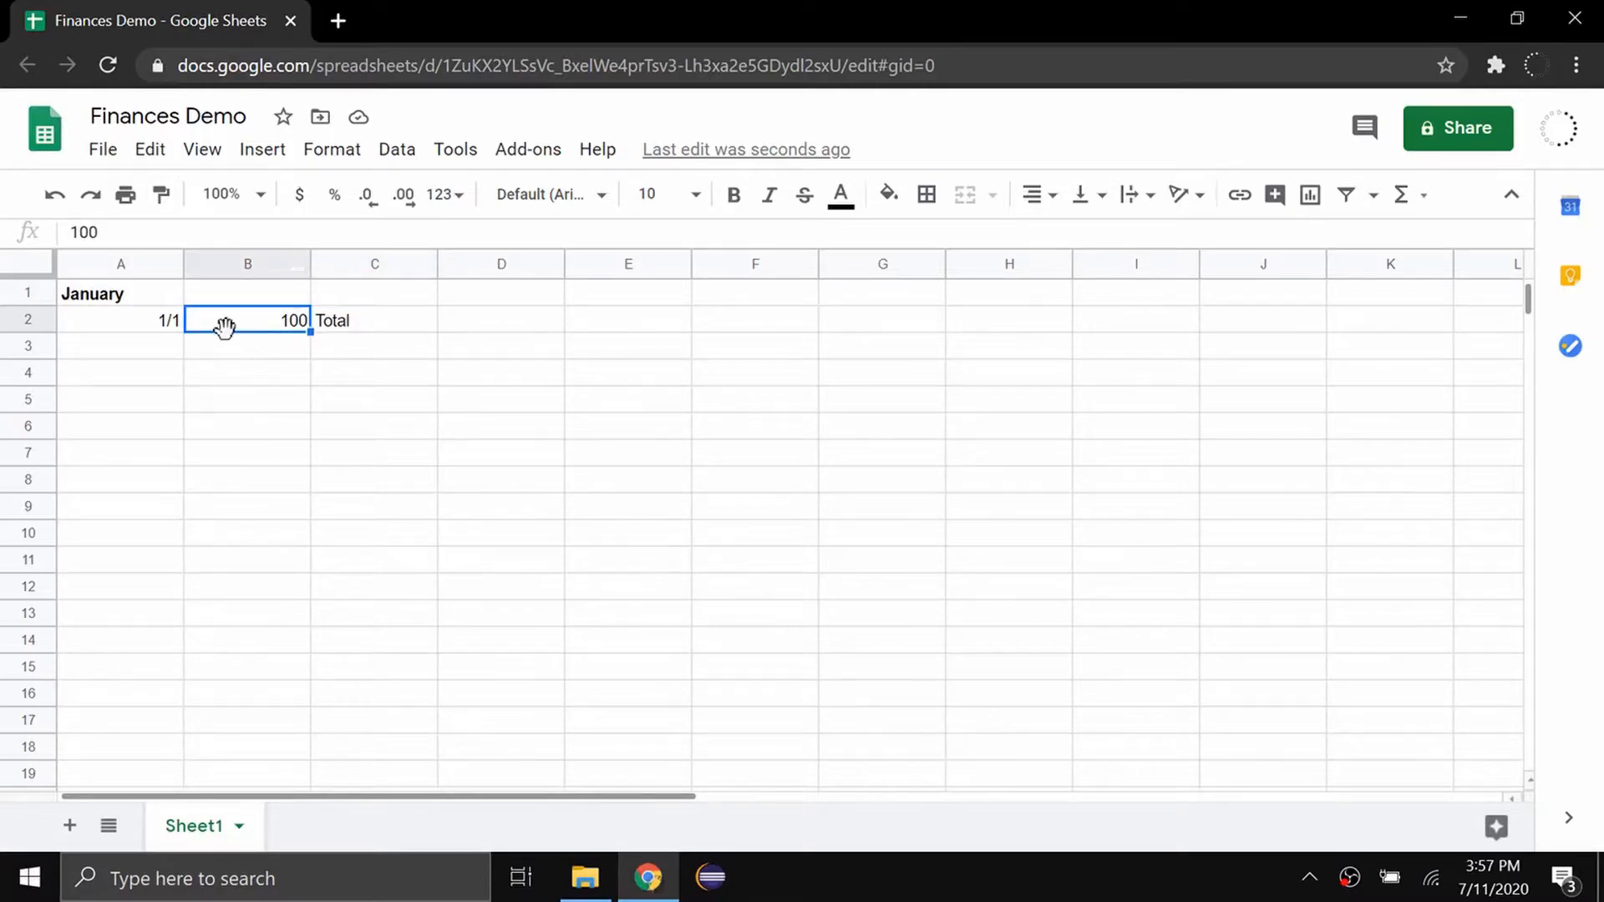
{"action": "left_click_drag", "start_coordinate": [237, 324], "coordinate": [227, 781]}
{"action": "left_click", "coordinate": [298, 195]}
{"action": "scroll", "coordinate": [387, 473], "scroll_direction": "up", "scroll_amount": 6}
{"action": "scroll", "coordinate": [387, 473], "scroll_direction": "up", "scroll_amount": 3}
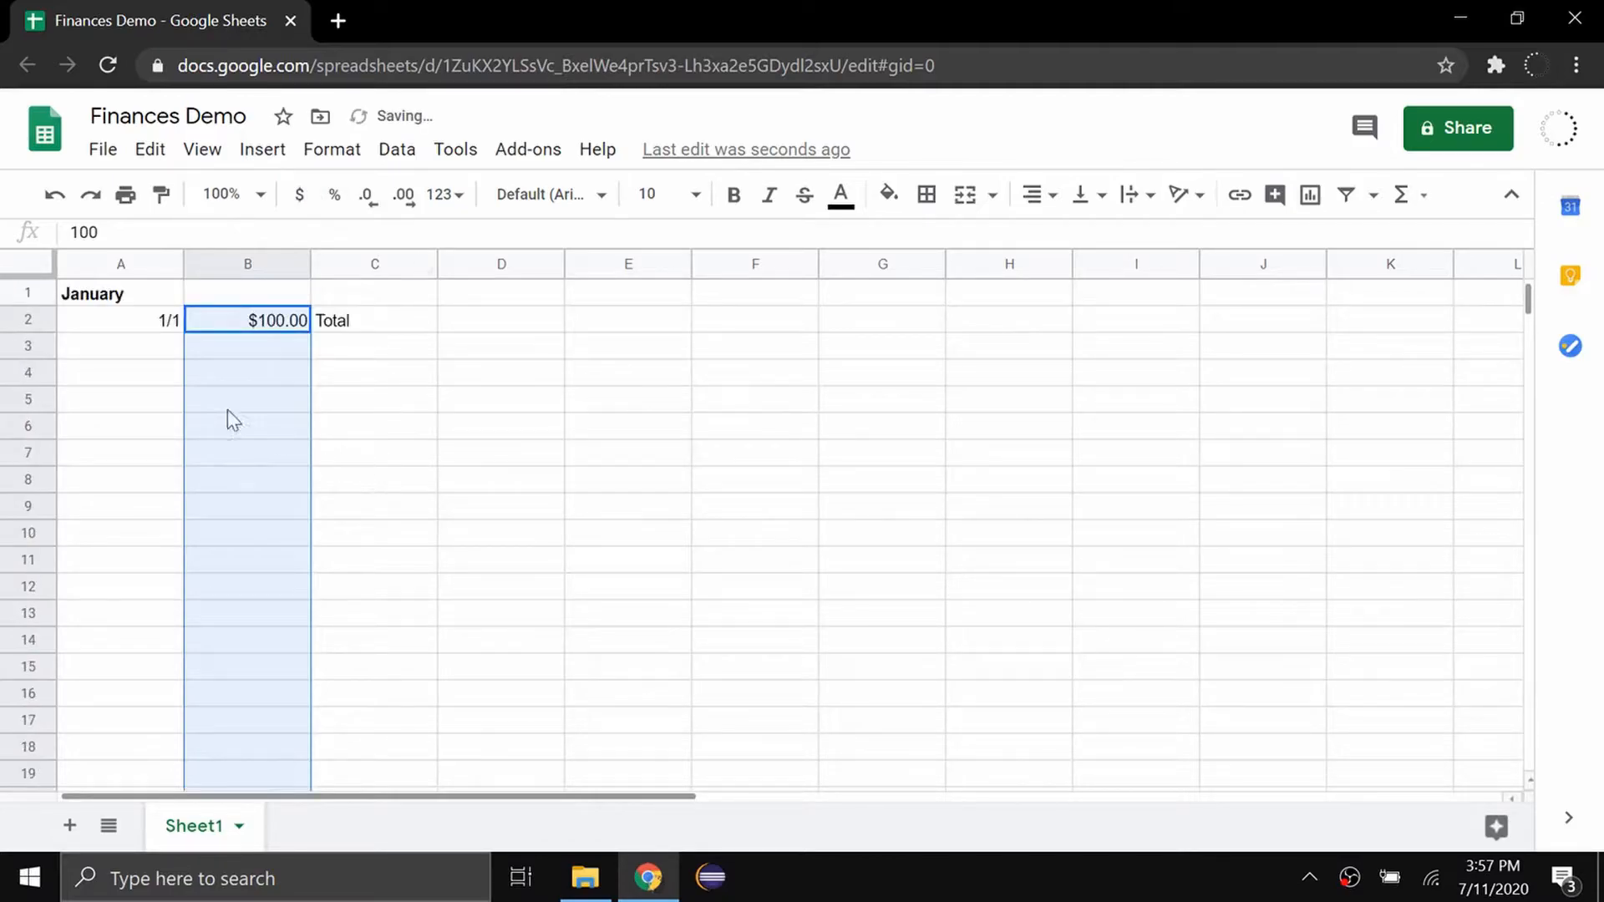
Step: Add an expense in row 3 with the date 1/5, the amount -5 and the description "Ice Cream"
{"action": "left_click", "coordinate": [117, 331]}
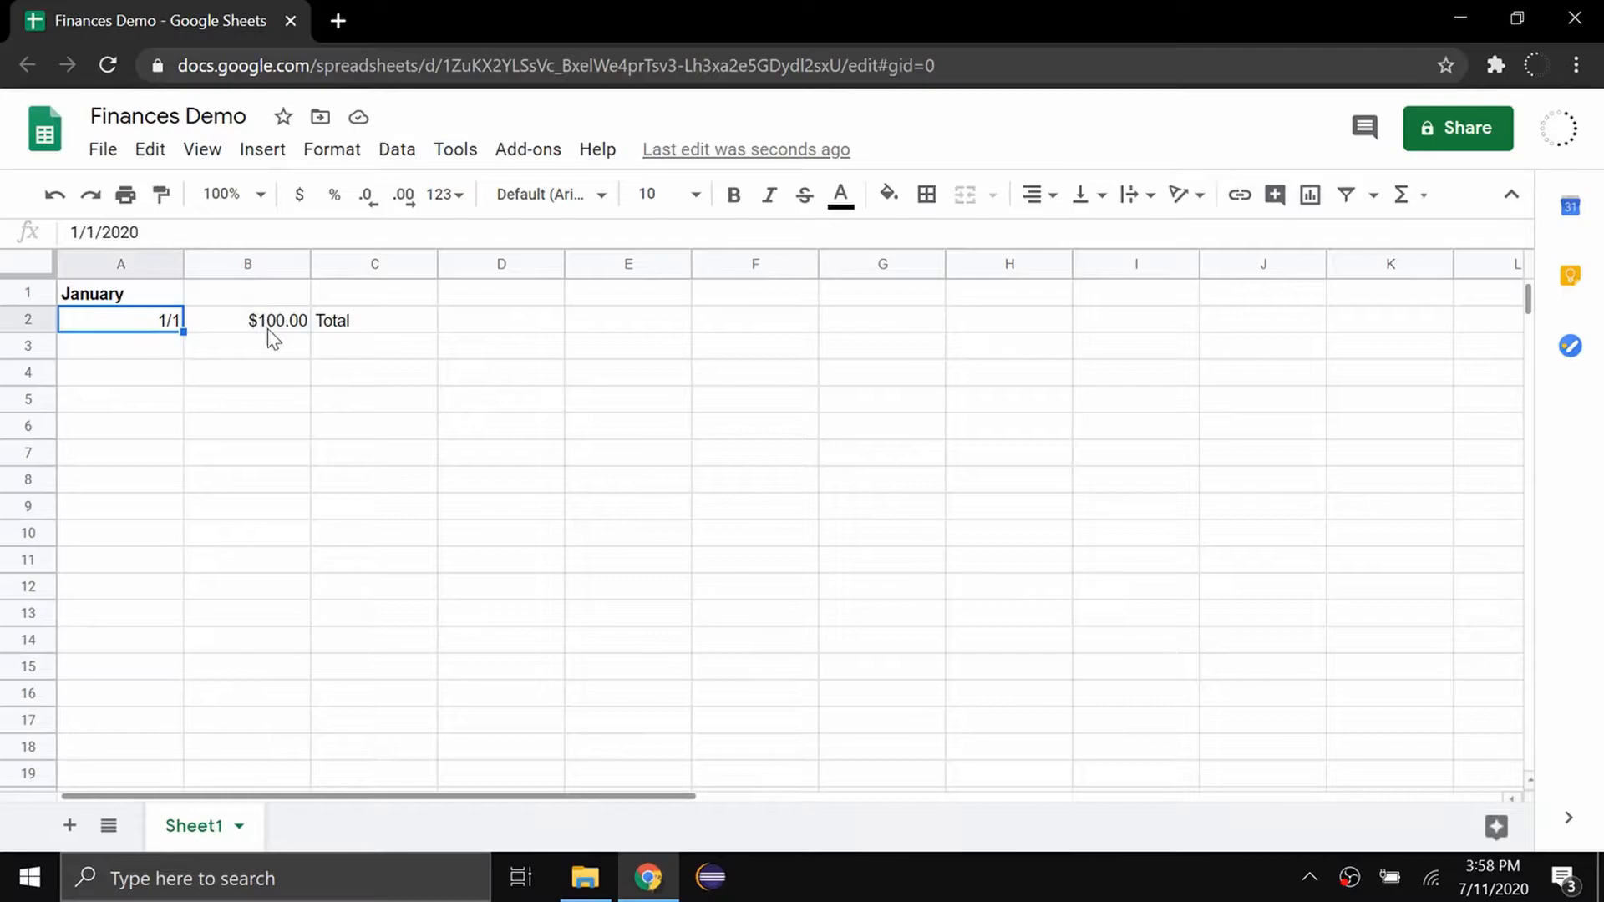
{"action": "left_click", "coordinate": [104, 353]}
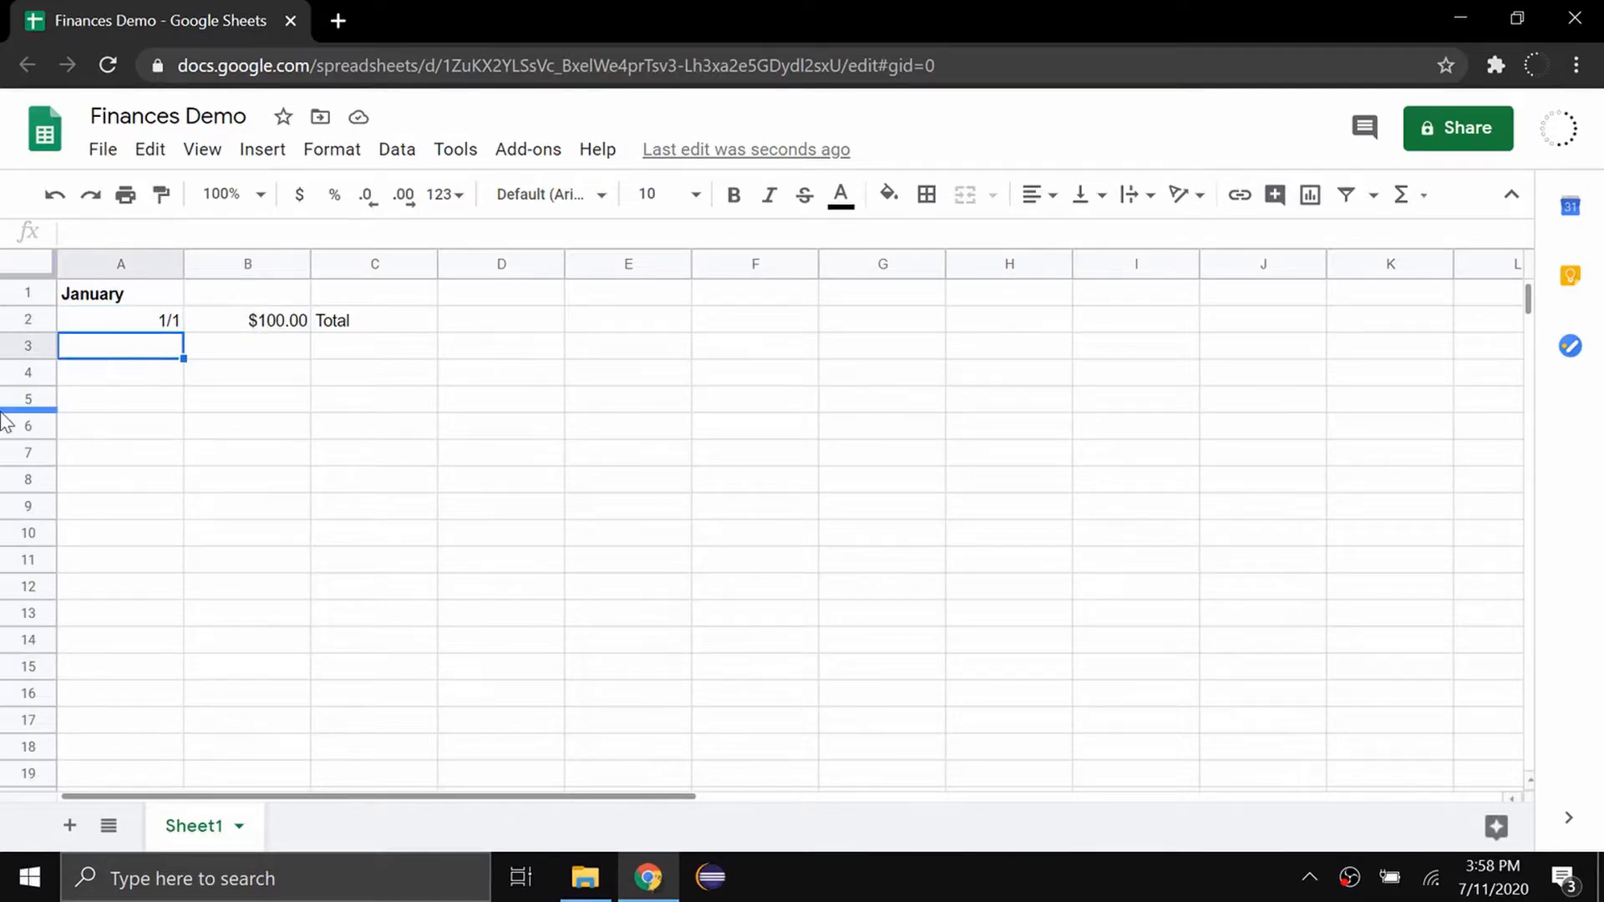
{"action": "type", "text": "1/5"}
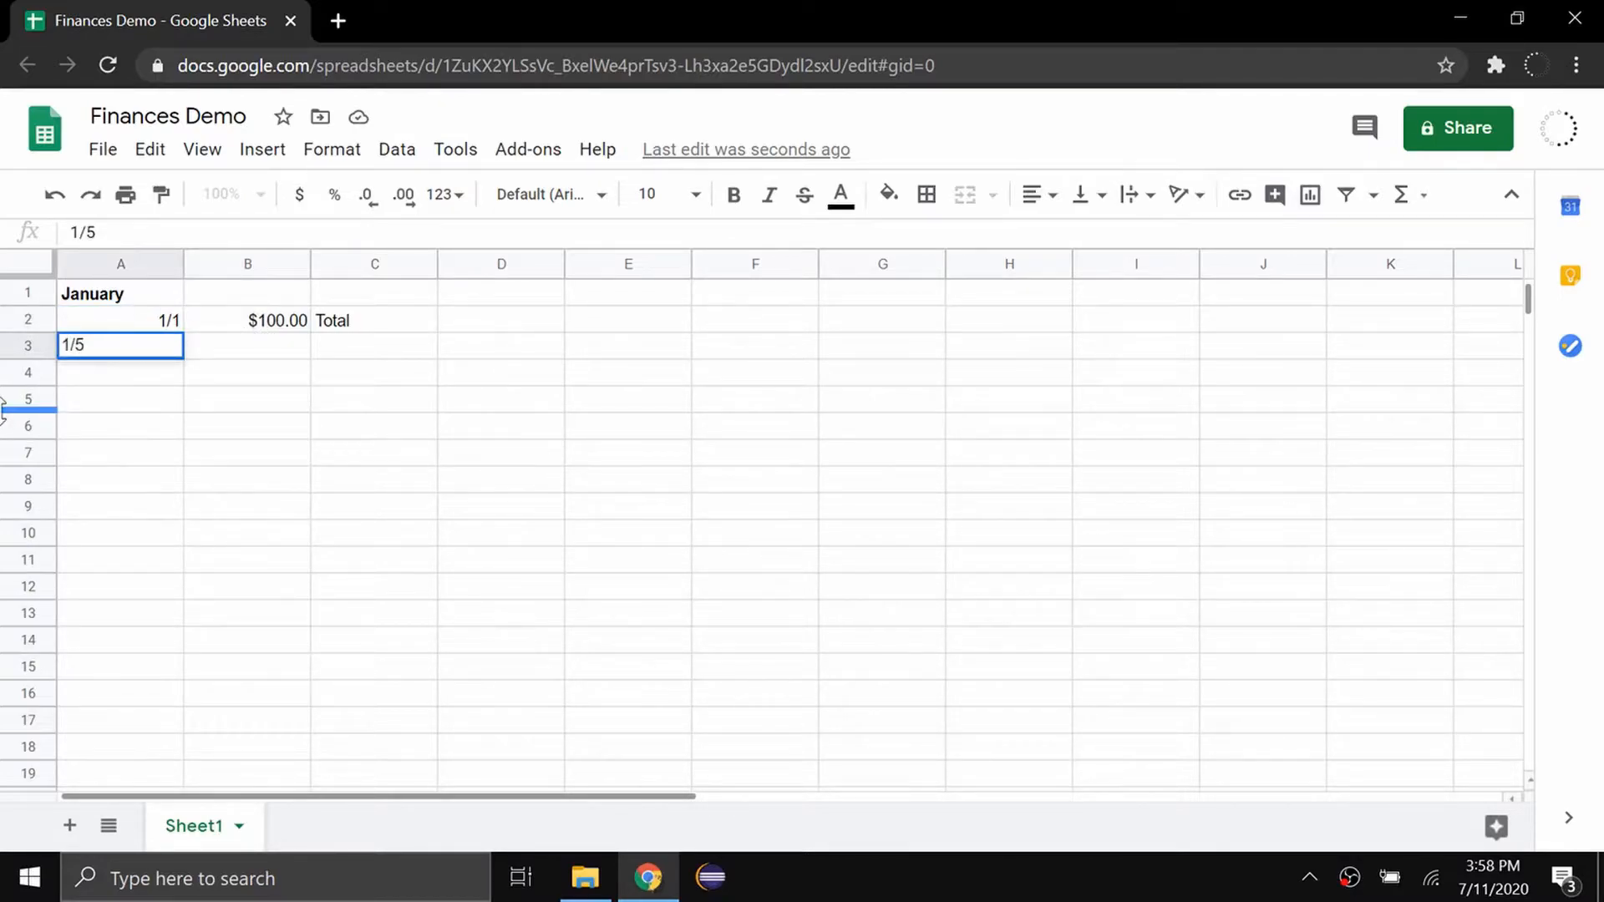
{"action": "key", "text": "Tab"}
{"action": "type", "text": "-5"}
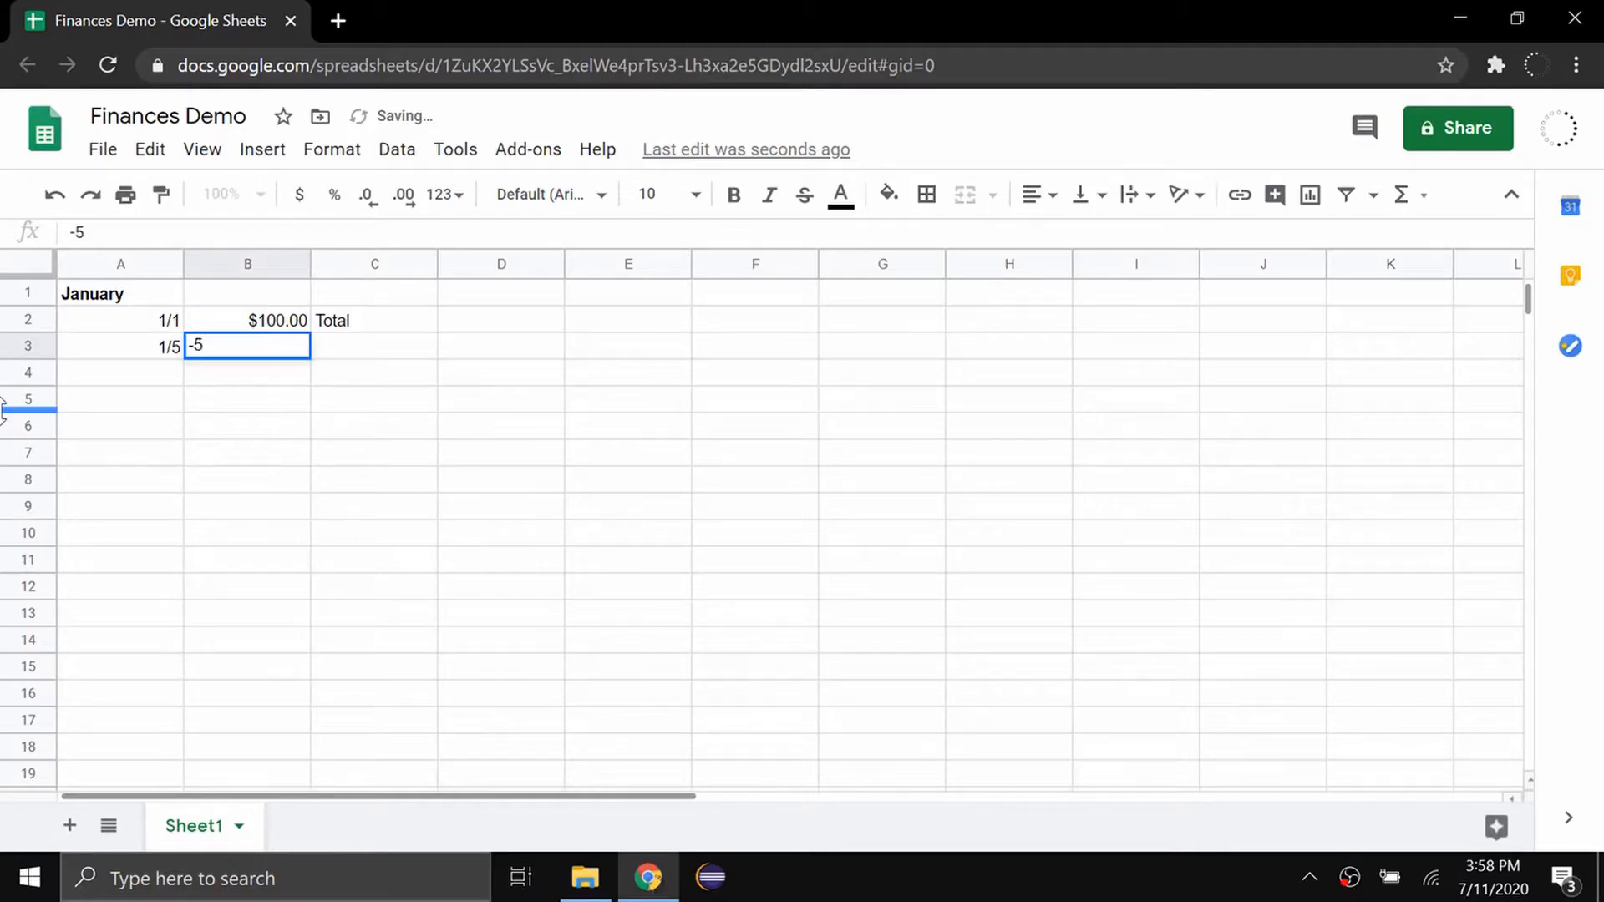
{"action": "key", "text": "Tab"}
{"action": "type", "text": "Ice Cream"}
{"action": "key", "text": "Return"}
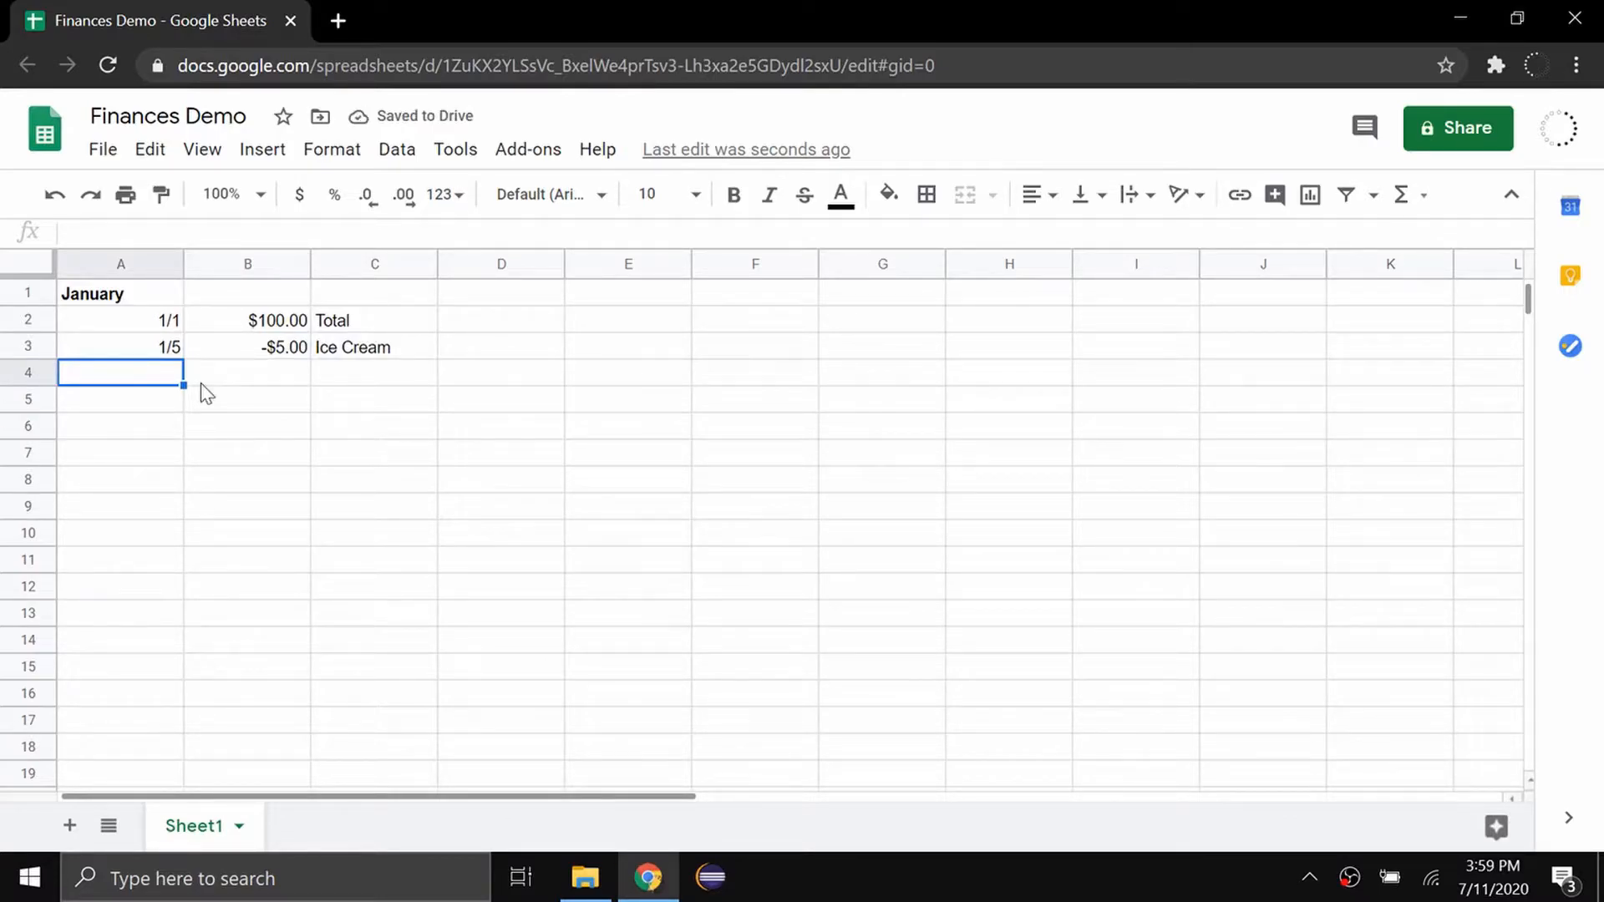
Step: Add an entry in row 4 with the date 1/10, the amount 20 and the description "Walking Dog"
{"action": "type", "text": "1/10"}
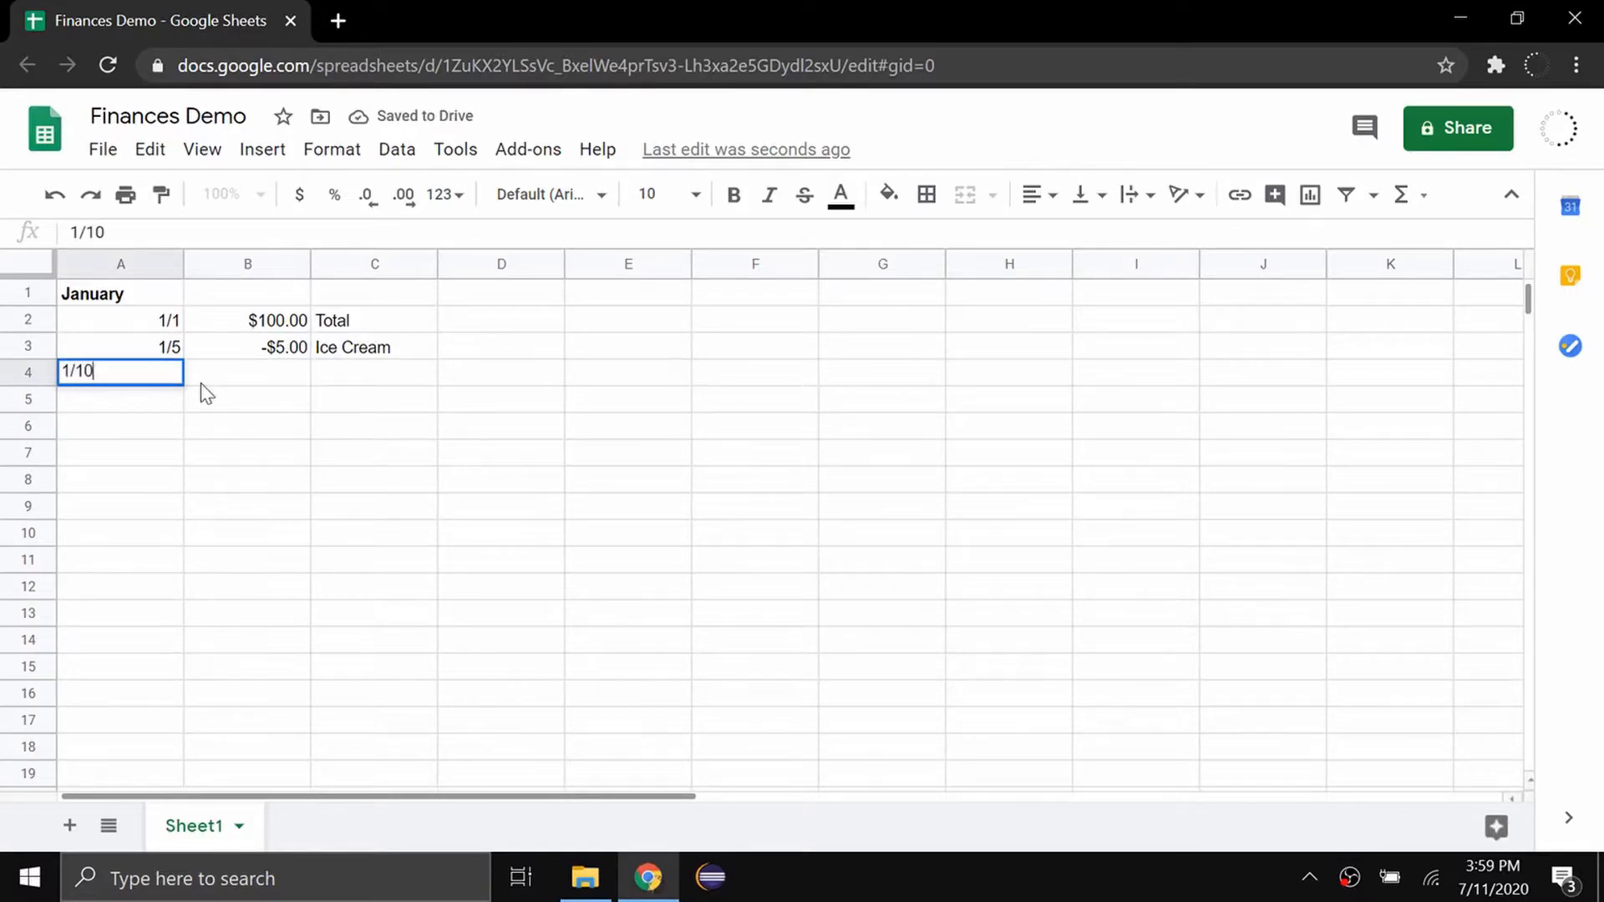
{"action": "key", "text": "Tab"}
{"action": "type", "text": "20"}
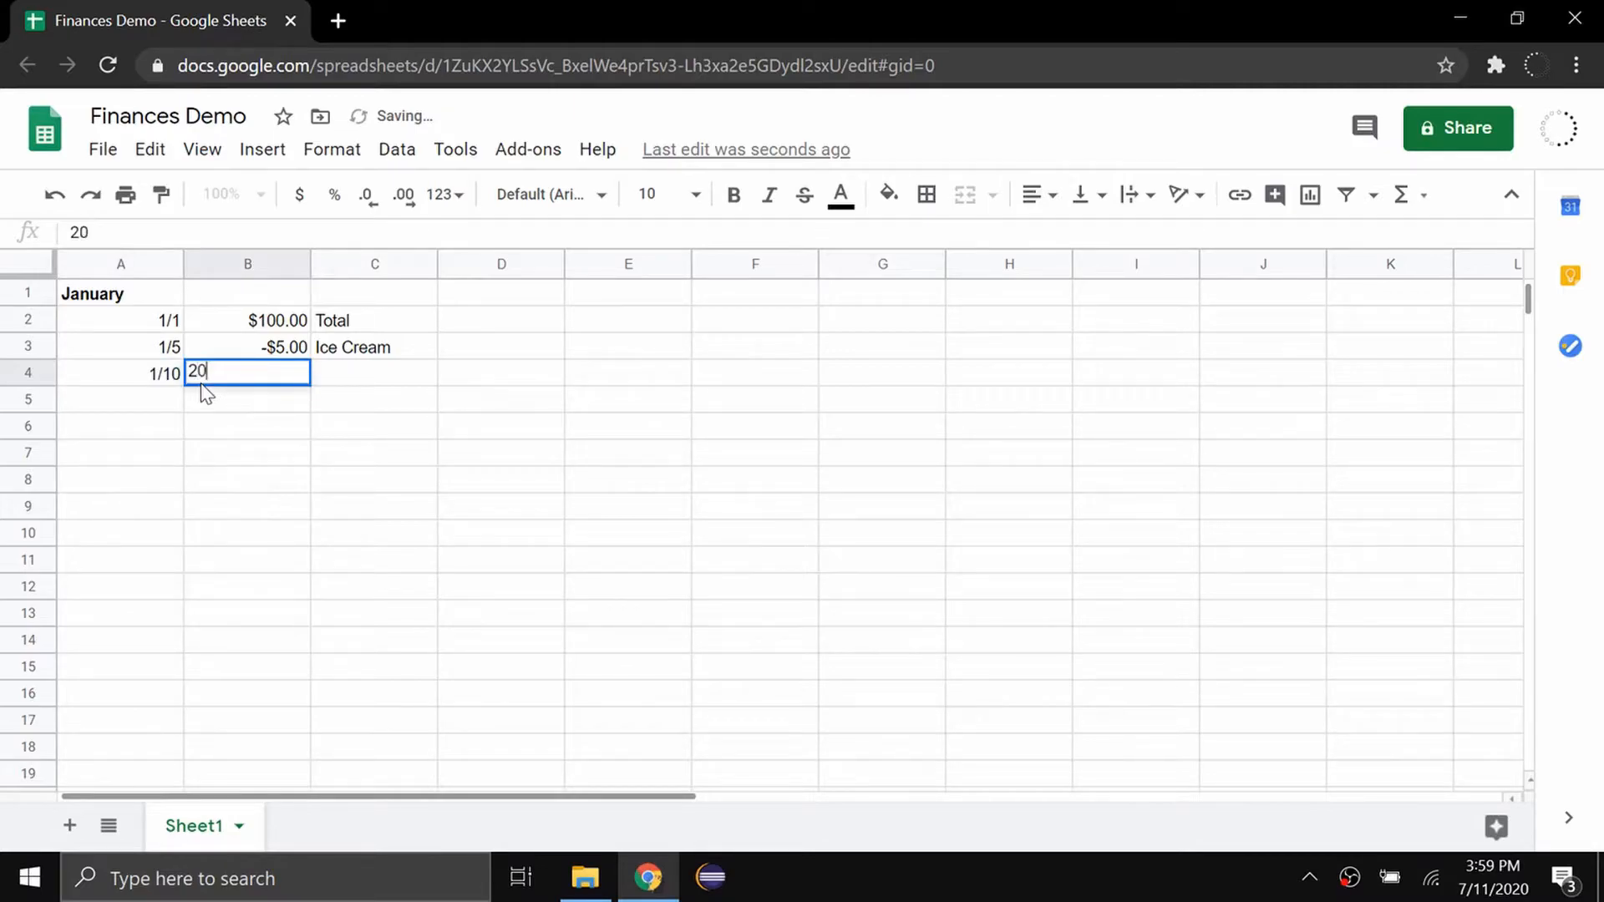
{"action": "key", "text": "Tab"}
{"action": "type", "text": "Walking Dog"}
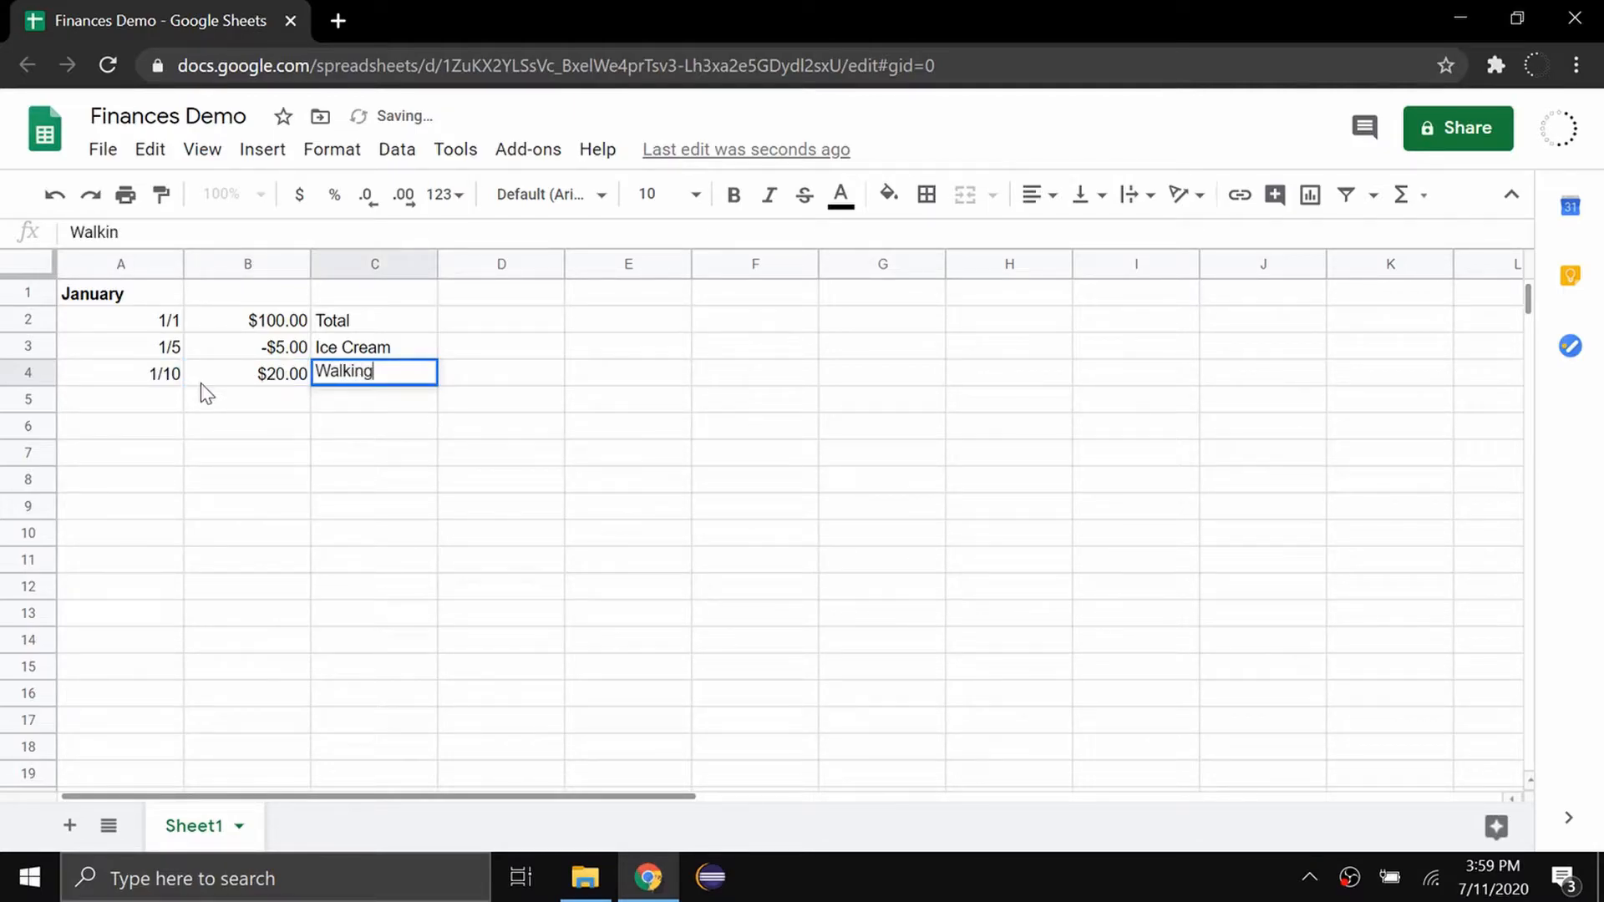
{"action": "key", "text": "Return"}
Step: Enter the date 1/31 in A5 and the label "Total" in C5, leaving the amount cell empty
{"action": "left_click", "coordinate": [206, 393]}
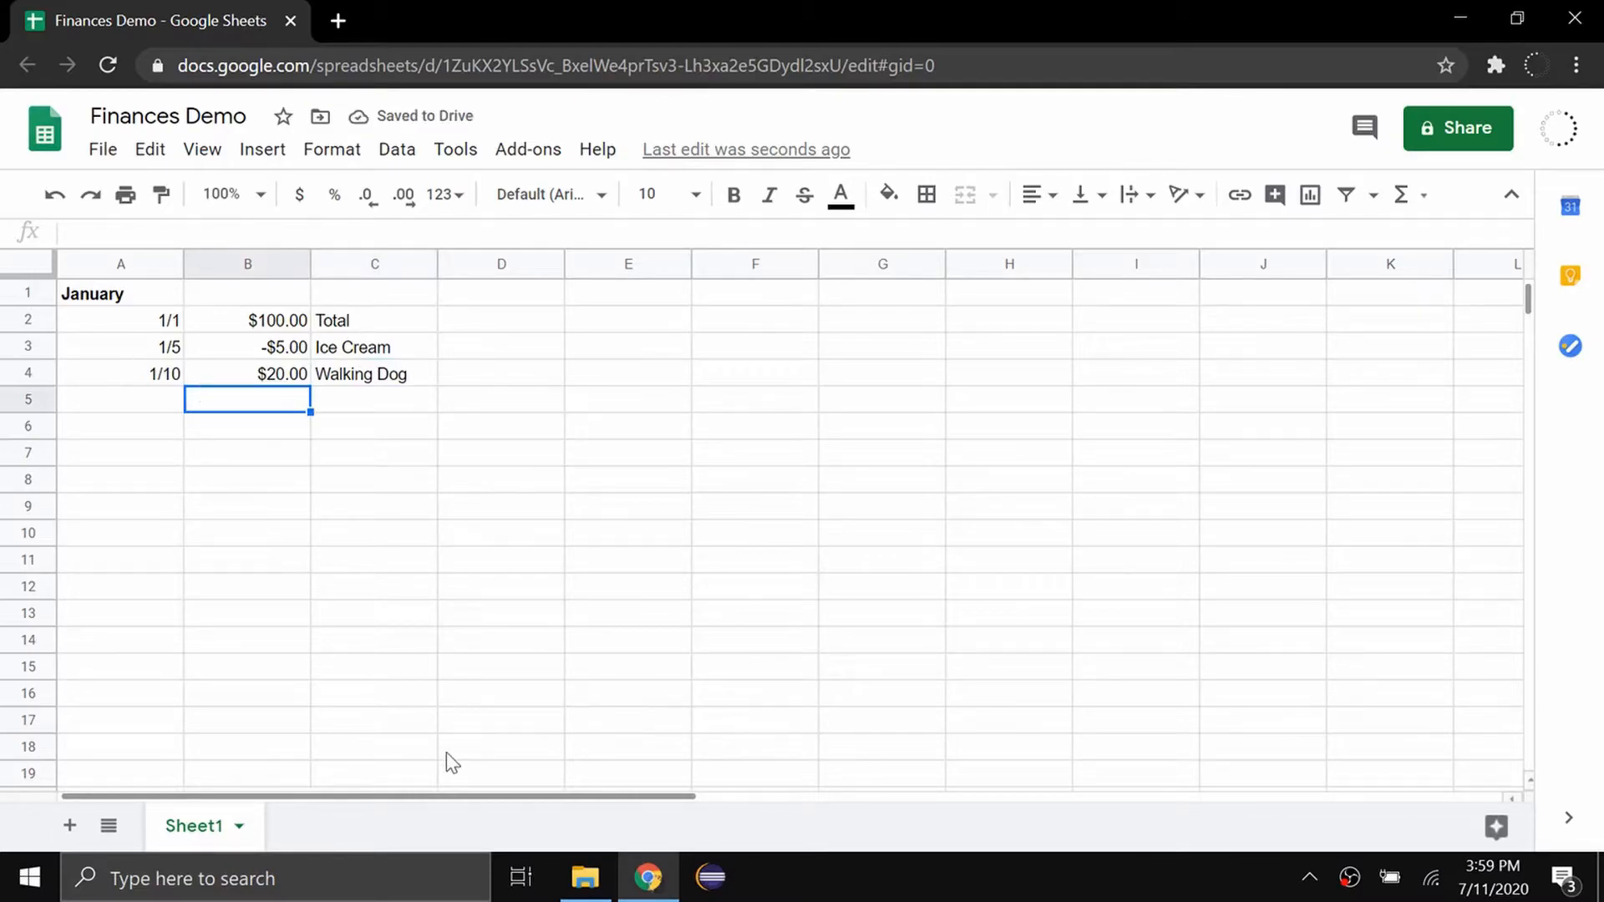
{"action": "key", "text": "Left"}
{"action": "type", "text": "1/31"}
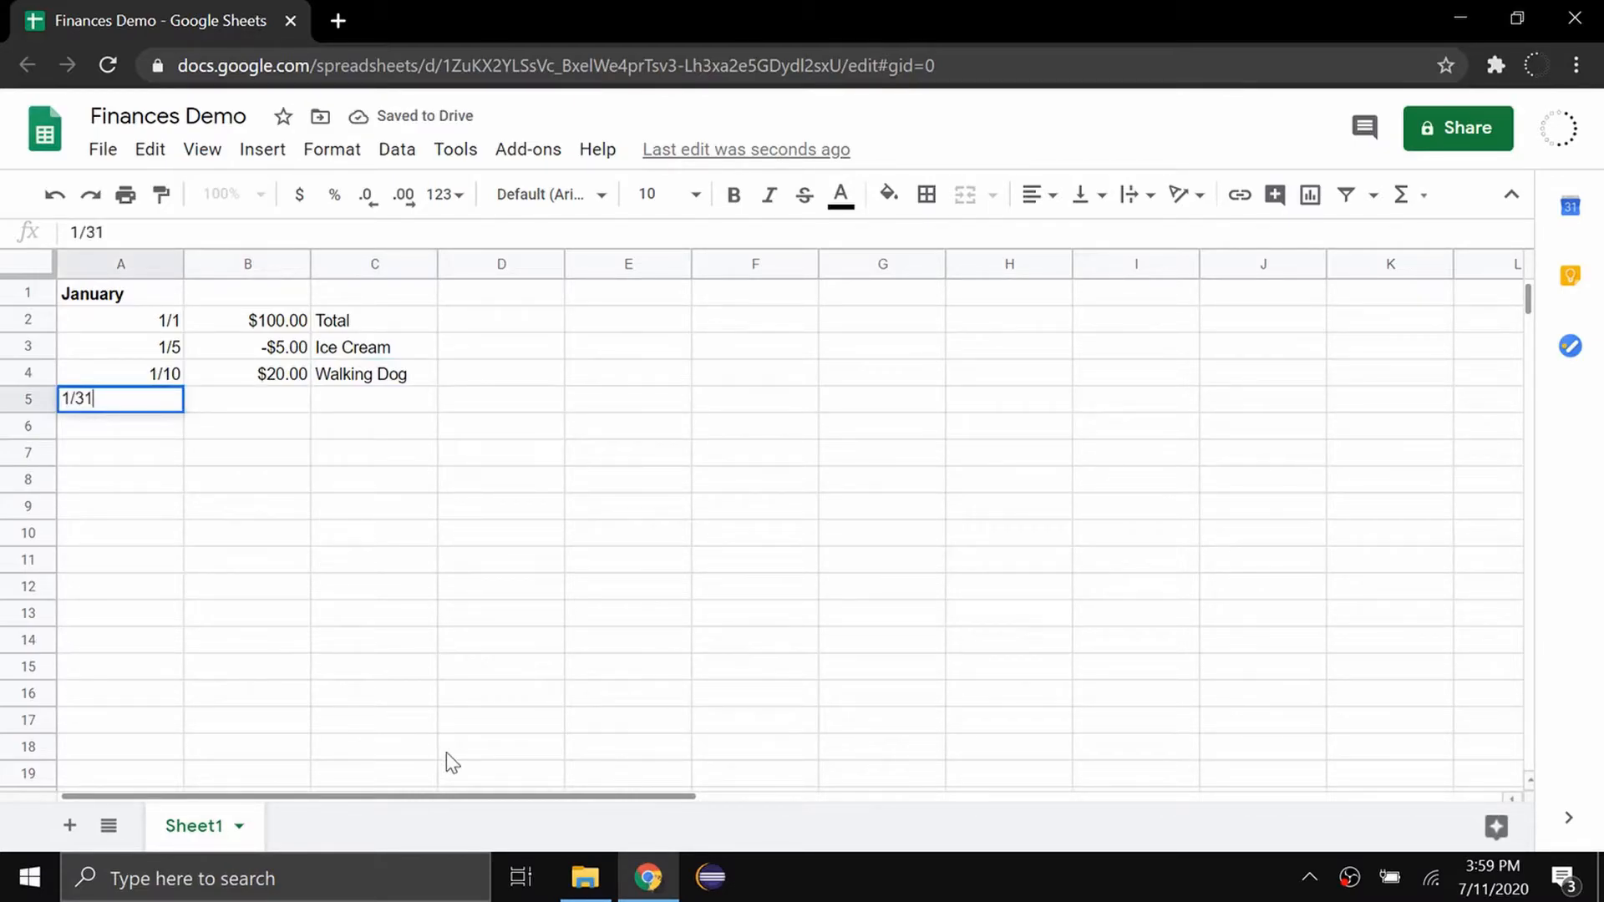
{"action": "key", "text": "Tab"}
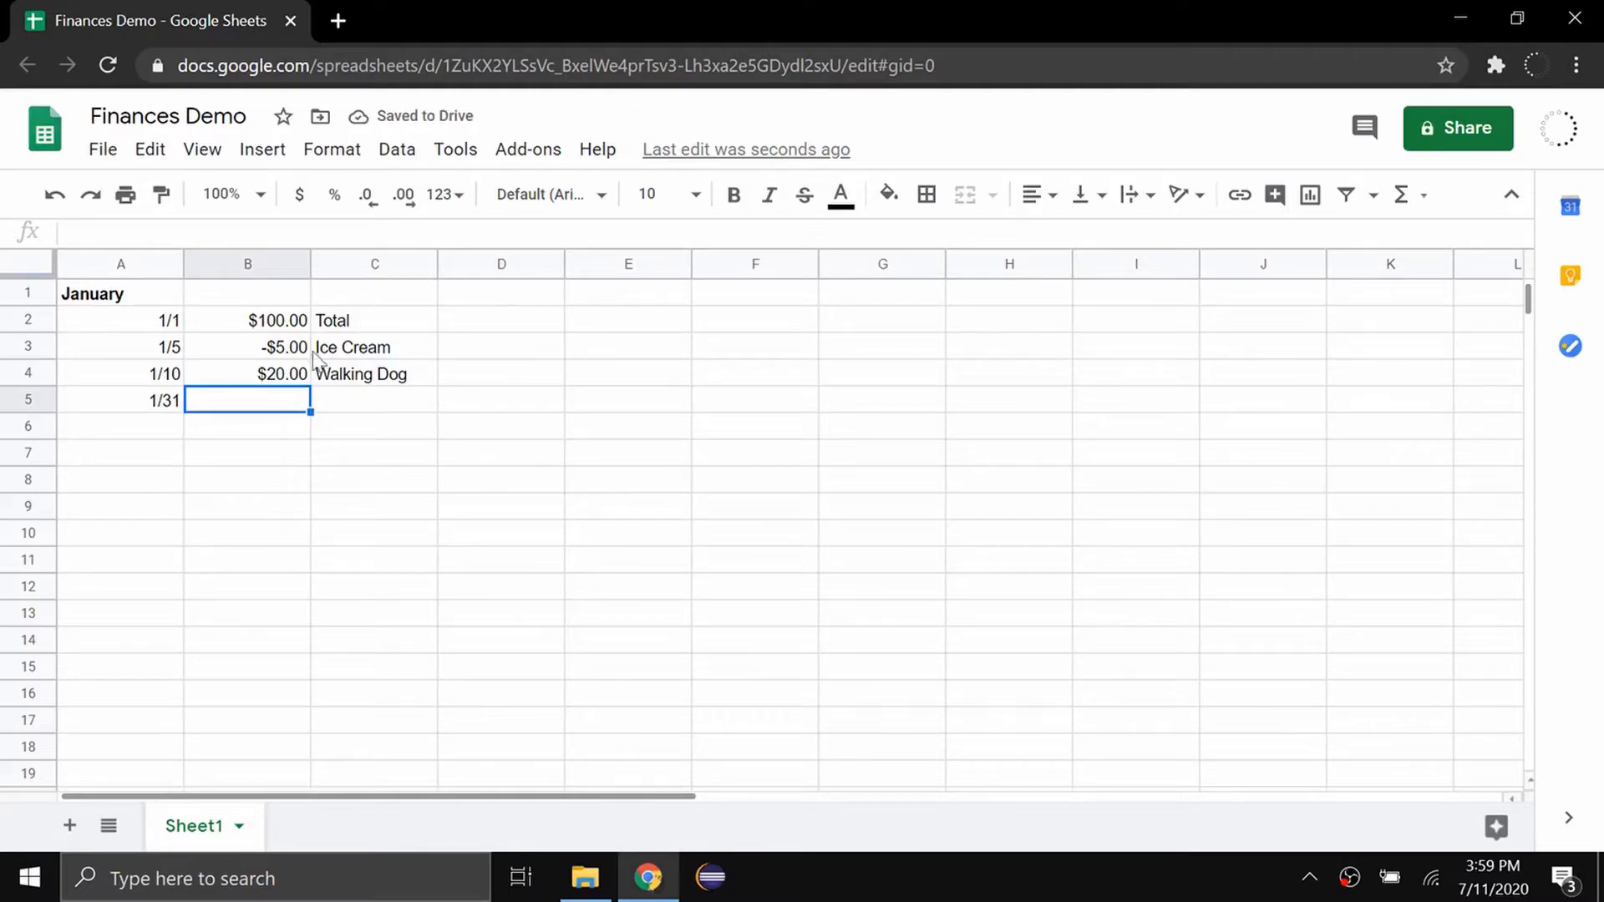
{"action": "left_click", "coordinate": [393, 403]}
{"action": "type", "text": "Total"}
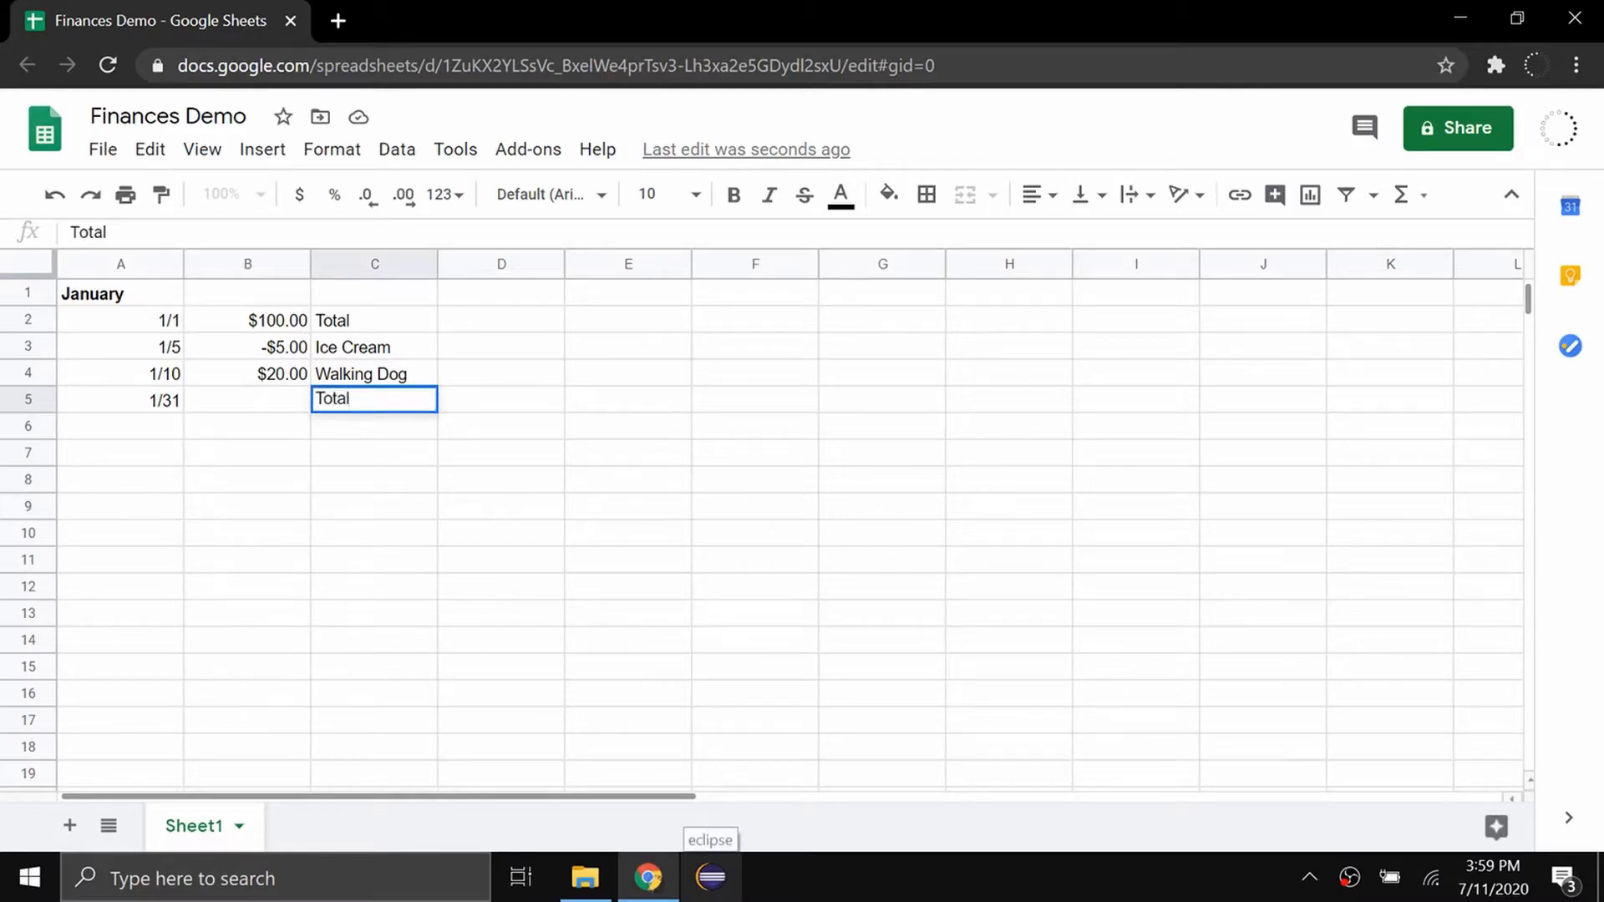
{"action": "key", "text": "shift+Tab"}
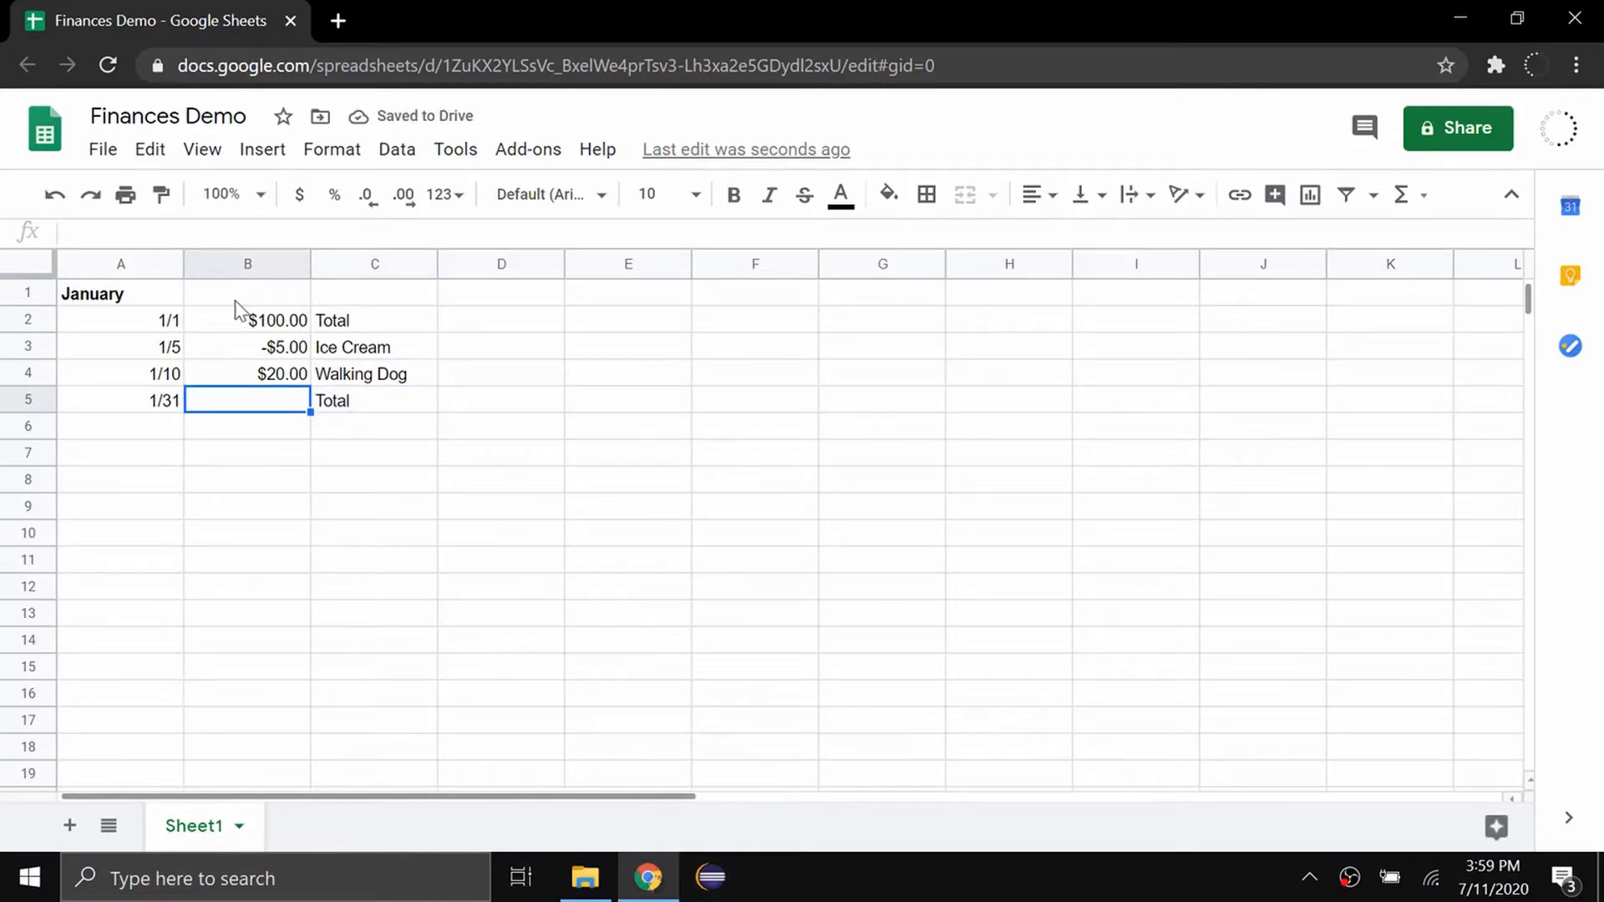
Step: Sum the January amounts B2:B4 into cell B5 with the SUM function
{"action": "left_click", "coordinate": [239, 326]}
{"action": "left_click_drag", "start_coordinate": [233, 329], "coordinate": [237, 365]}
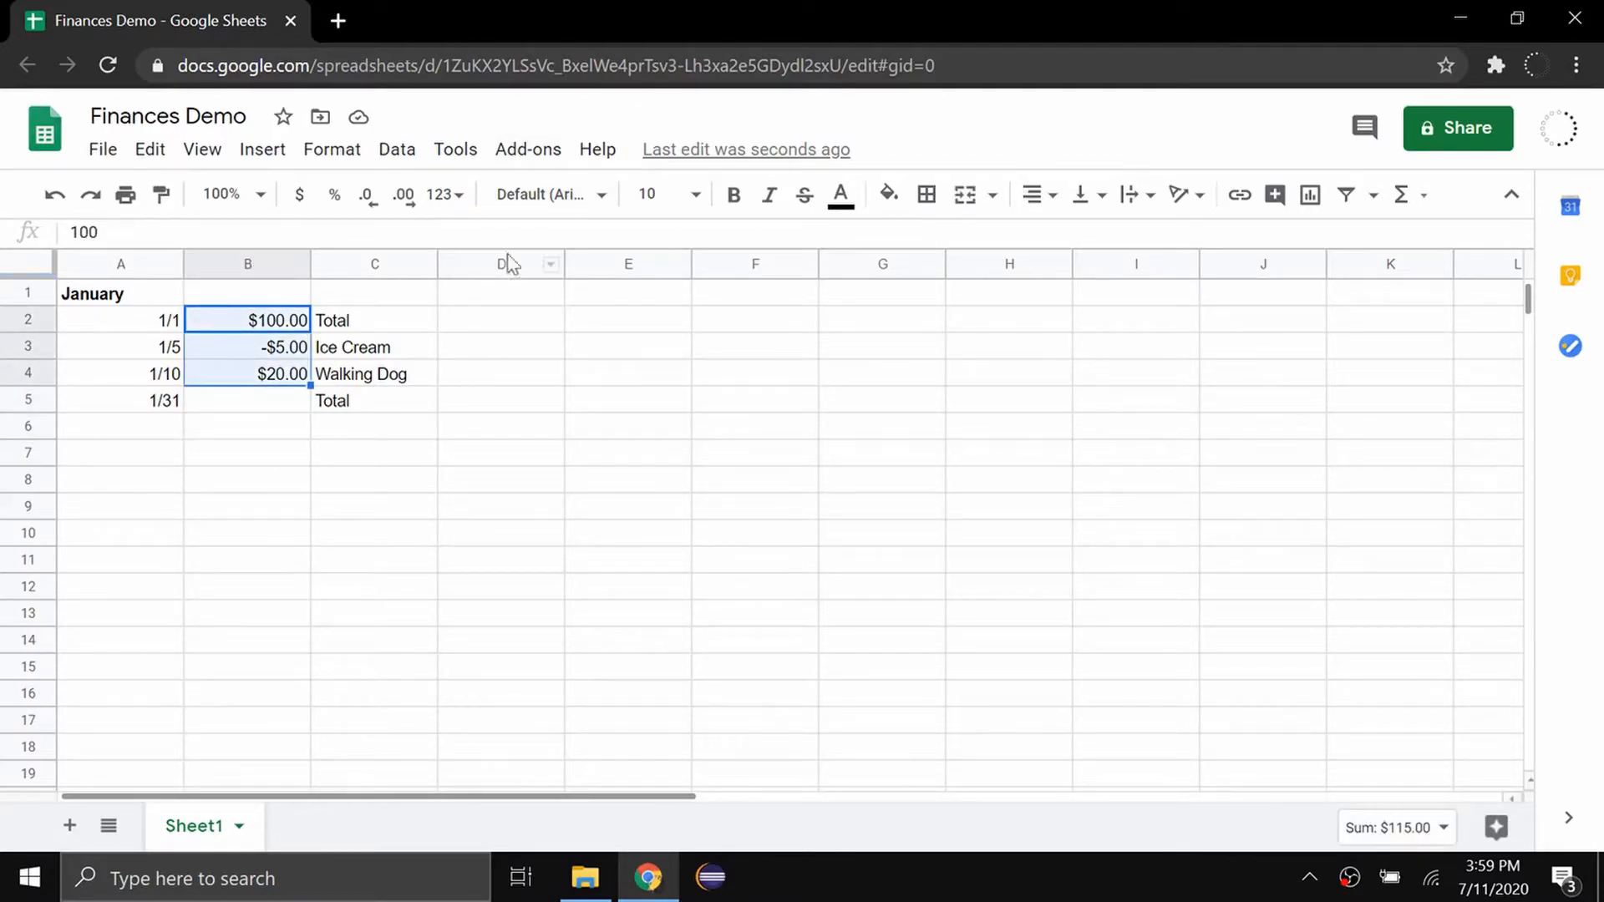
{"action": "left_click", "coordinate": [1404, 200]}
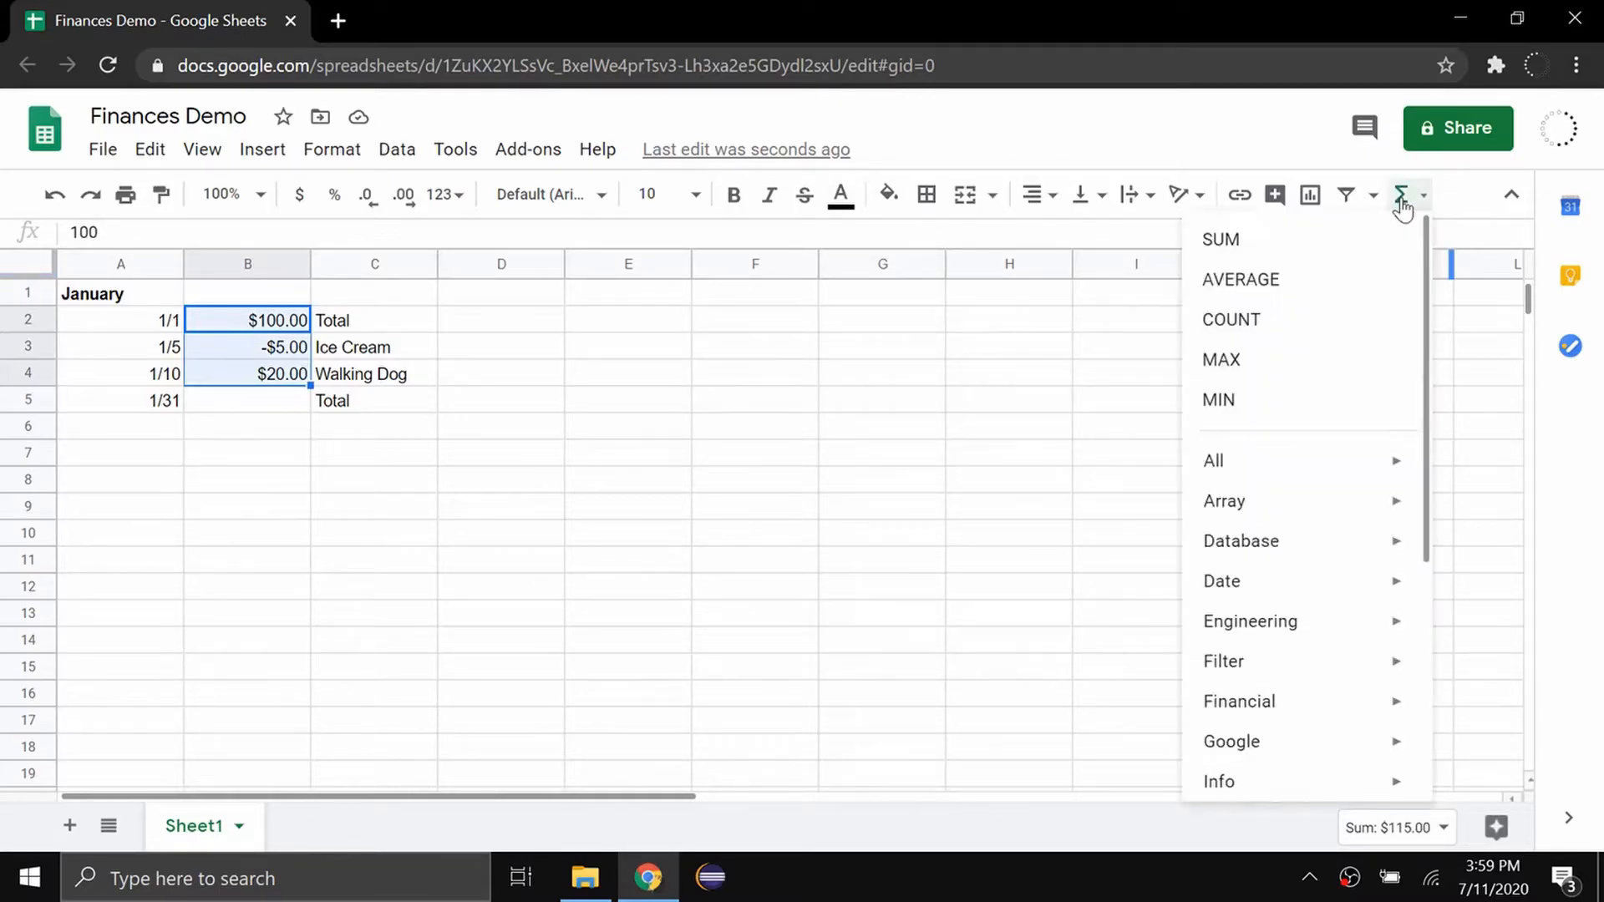
{"action": "left_click", "coordinate": [1313, 250]}
{"action": "left_click", "coordinate": [381, 403]}
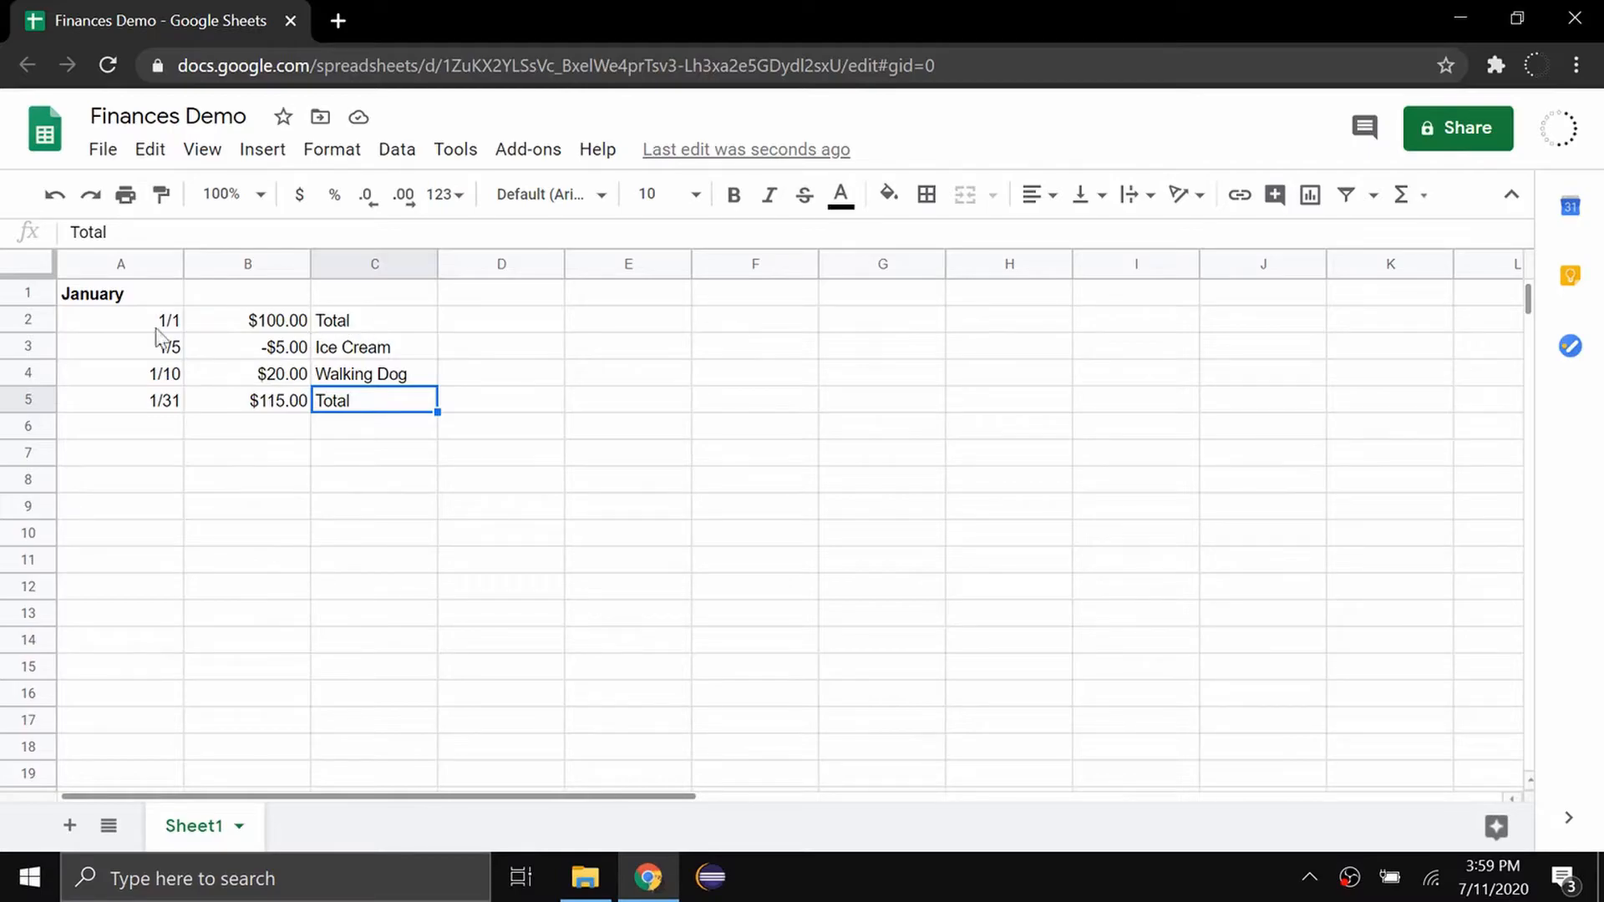
Step: Change the Walking Dog amount in B4 to -20
{"action": "left_click", "coordinate": [231, 375]}
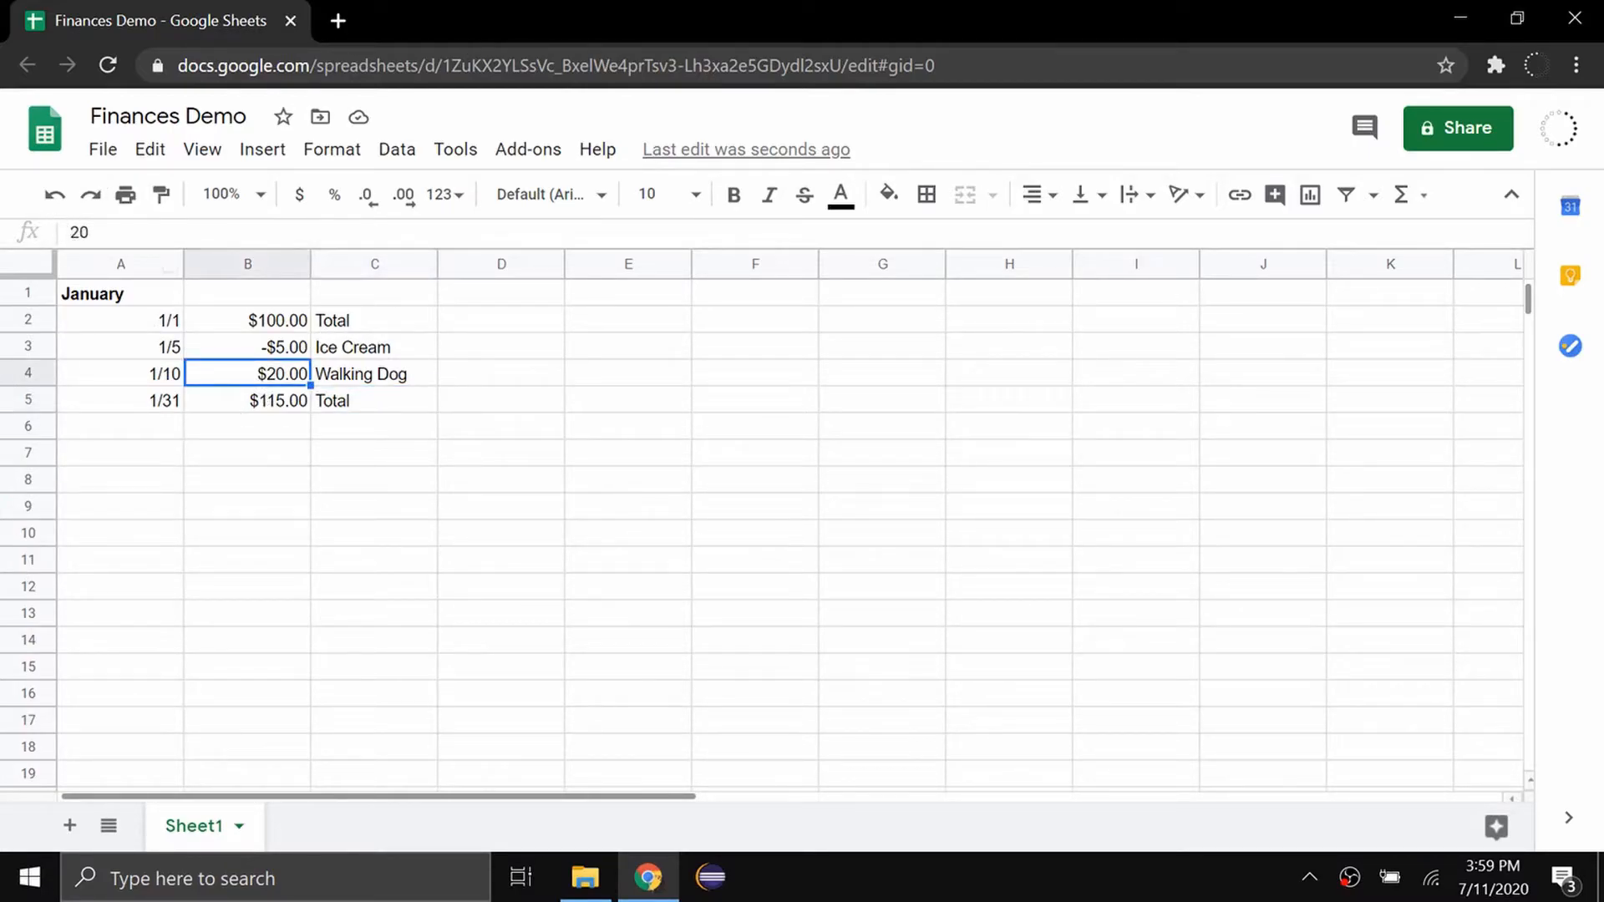
{"action": "left_click", "coordinate": [71, 232]}
{"action": "type", "text": "-"}
{"action": "left_click", "coordinate": [498, 535]}
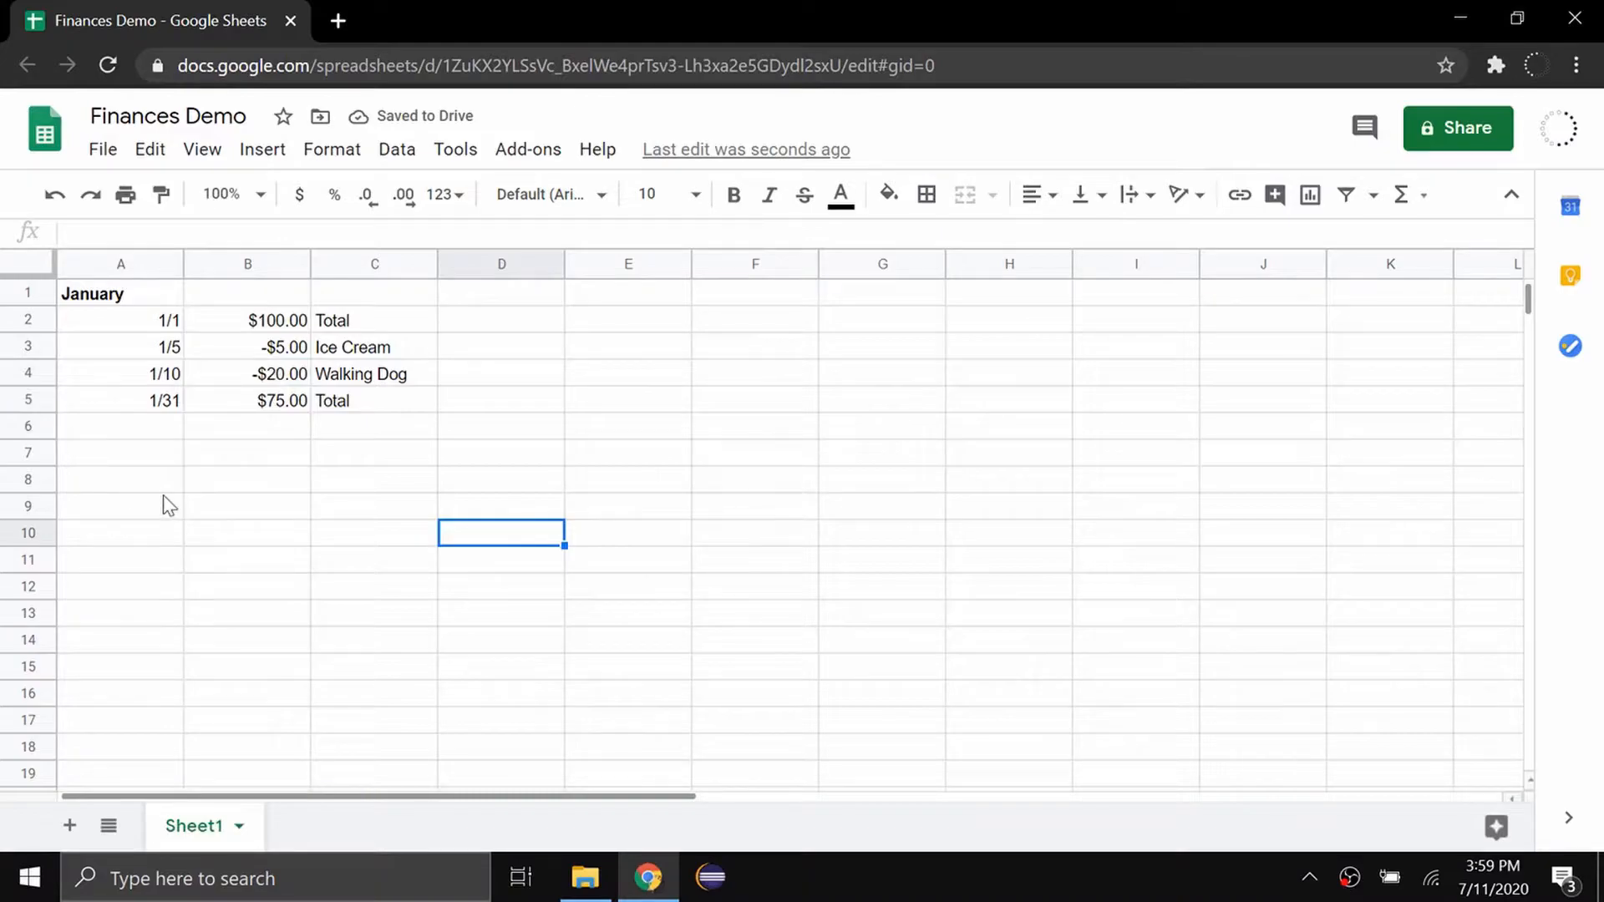
Step: Enter the bold heading "February" in A7 and the date 2/1 in A8
{"action": "left_click", "coordinate": [69, 460]}
{"action": "key", "text": "ctrl+b"}
{"action": "type", "text": "Fe"}
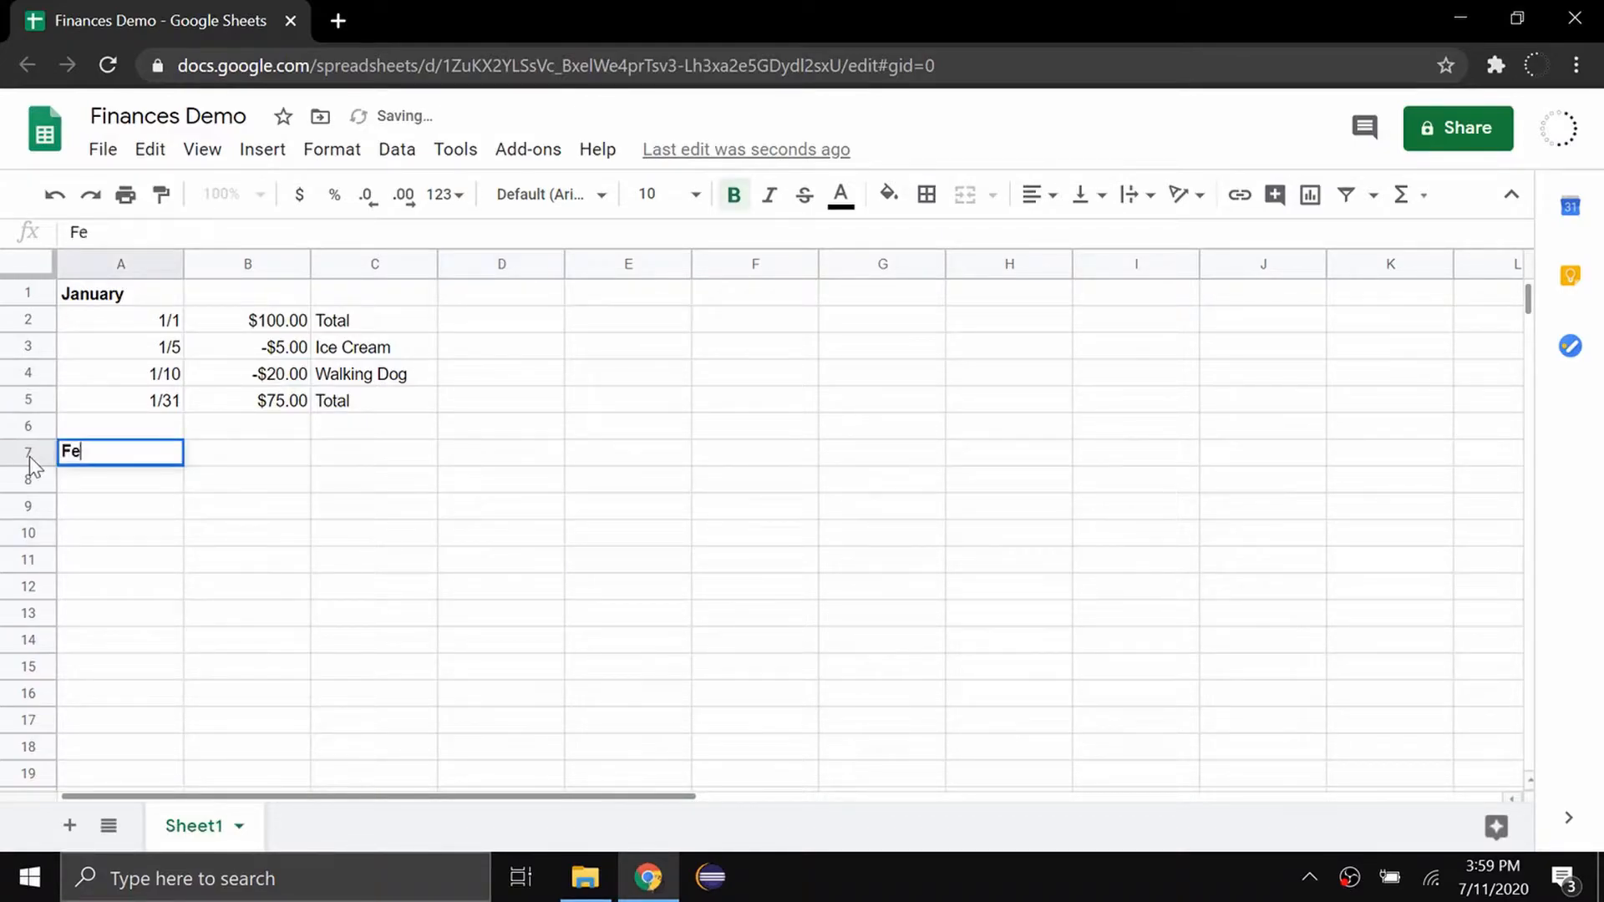
{"action": "type", "text": "bruary"}
{"action": "key", "text": "Return"}
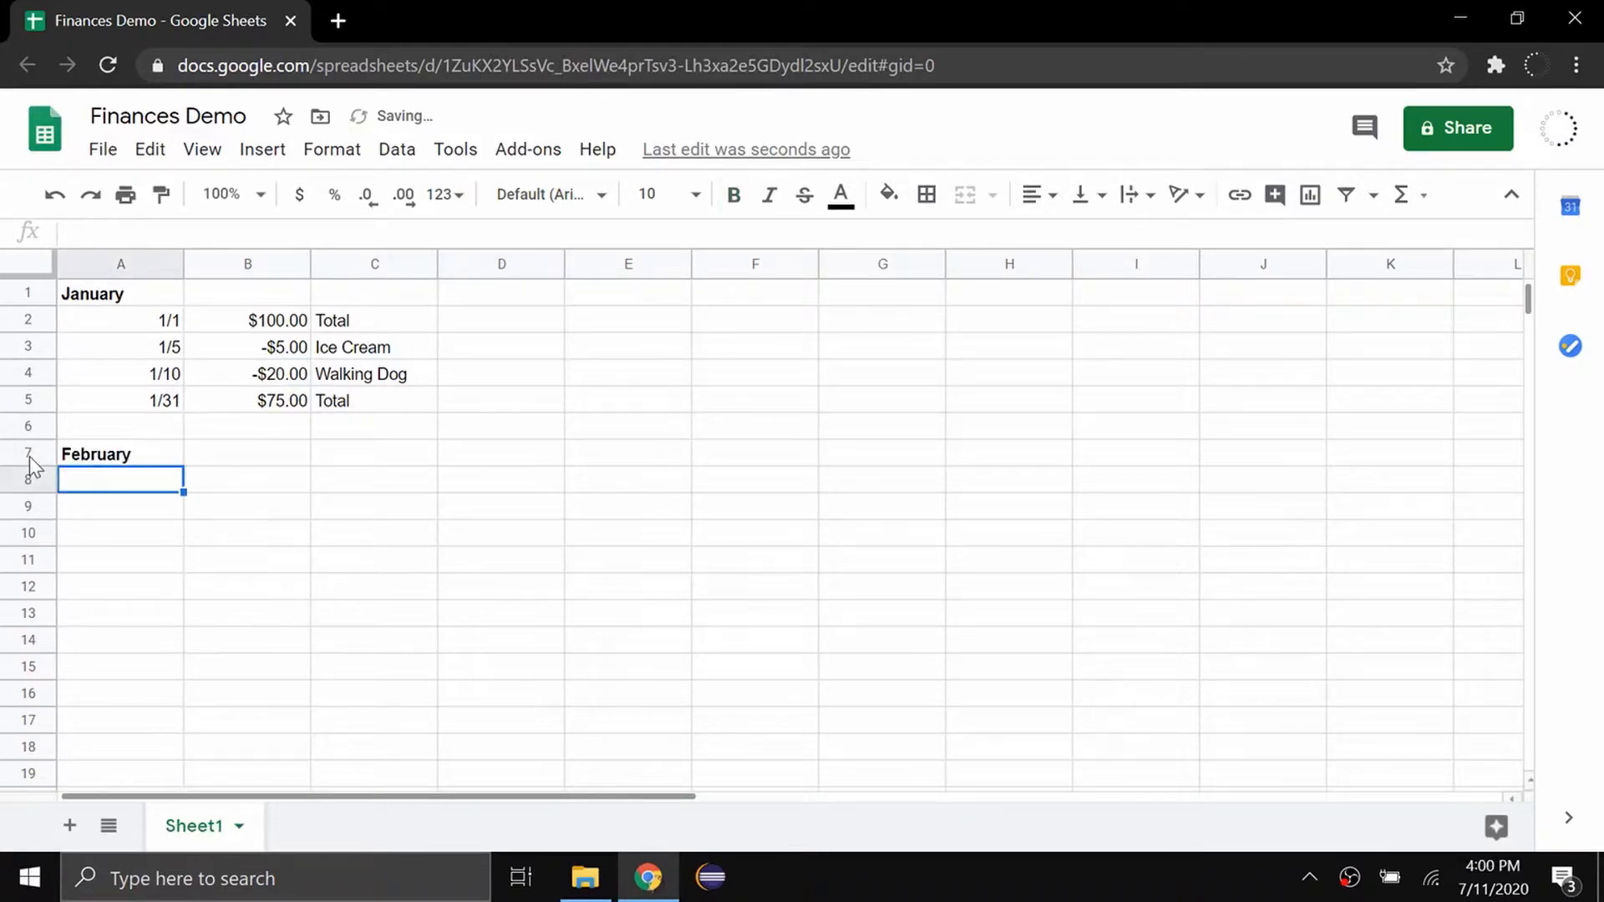
{"action": "type", "text": "2/1"}
{"action": "key", "text": "Tab"}
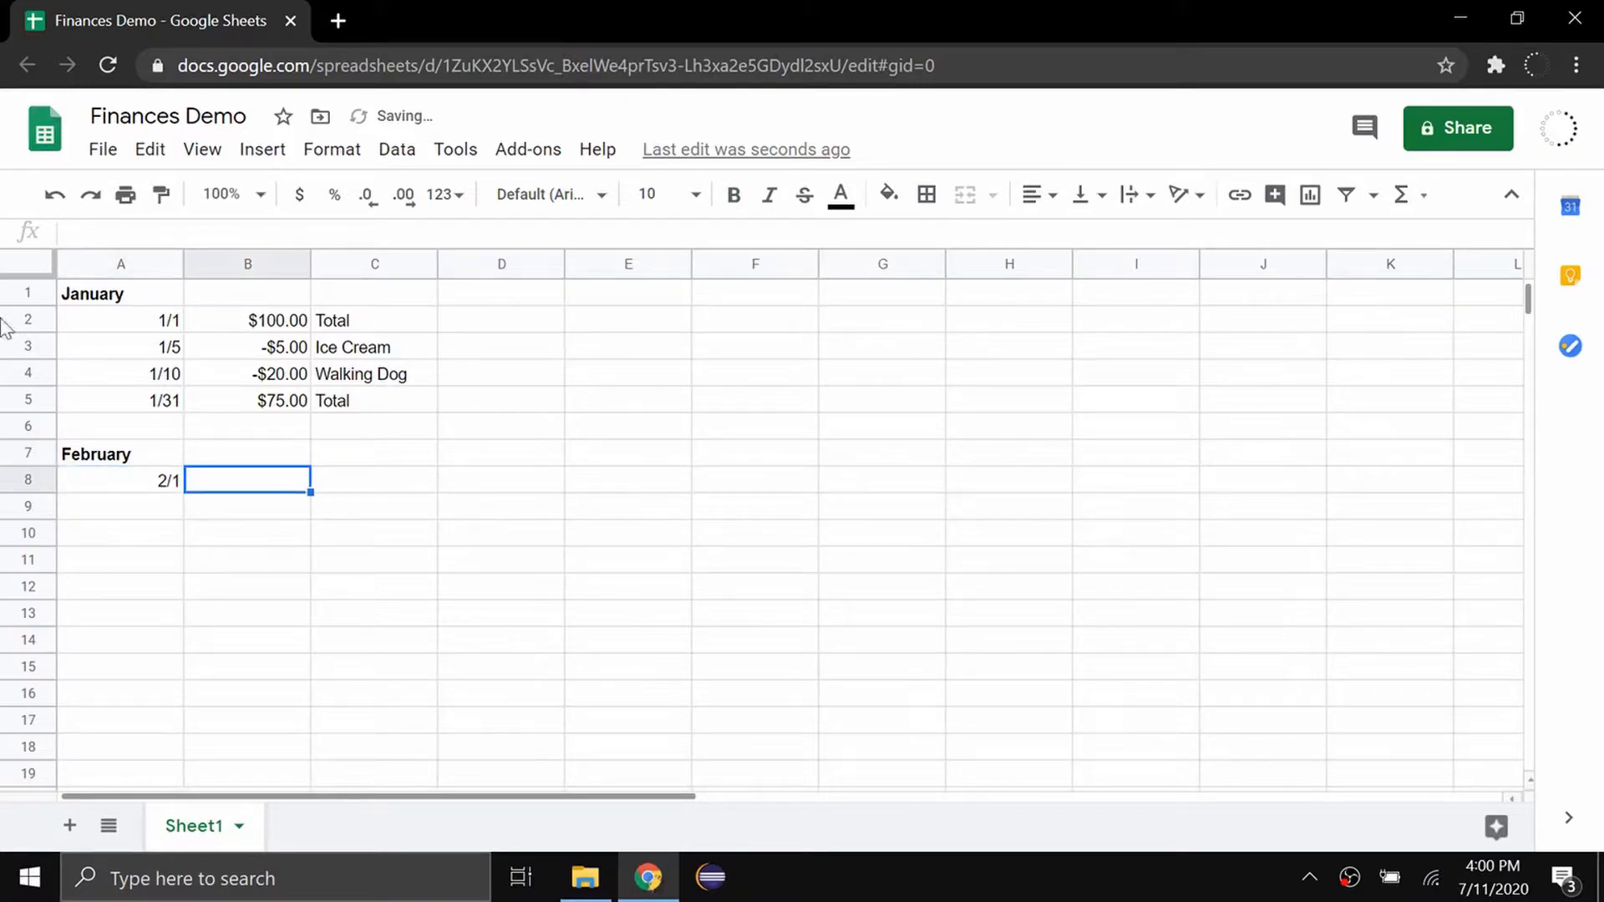
Step: Copy the formula =SUM(B2:B4) from the January total in B5 into cell B8
{"action": "left_click", "coordinate": [246, 404]}
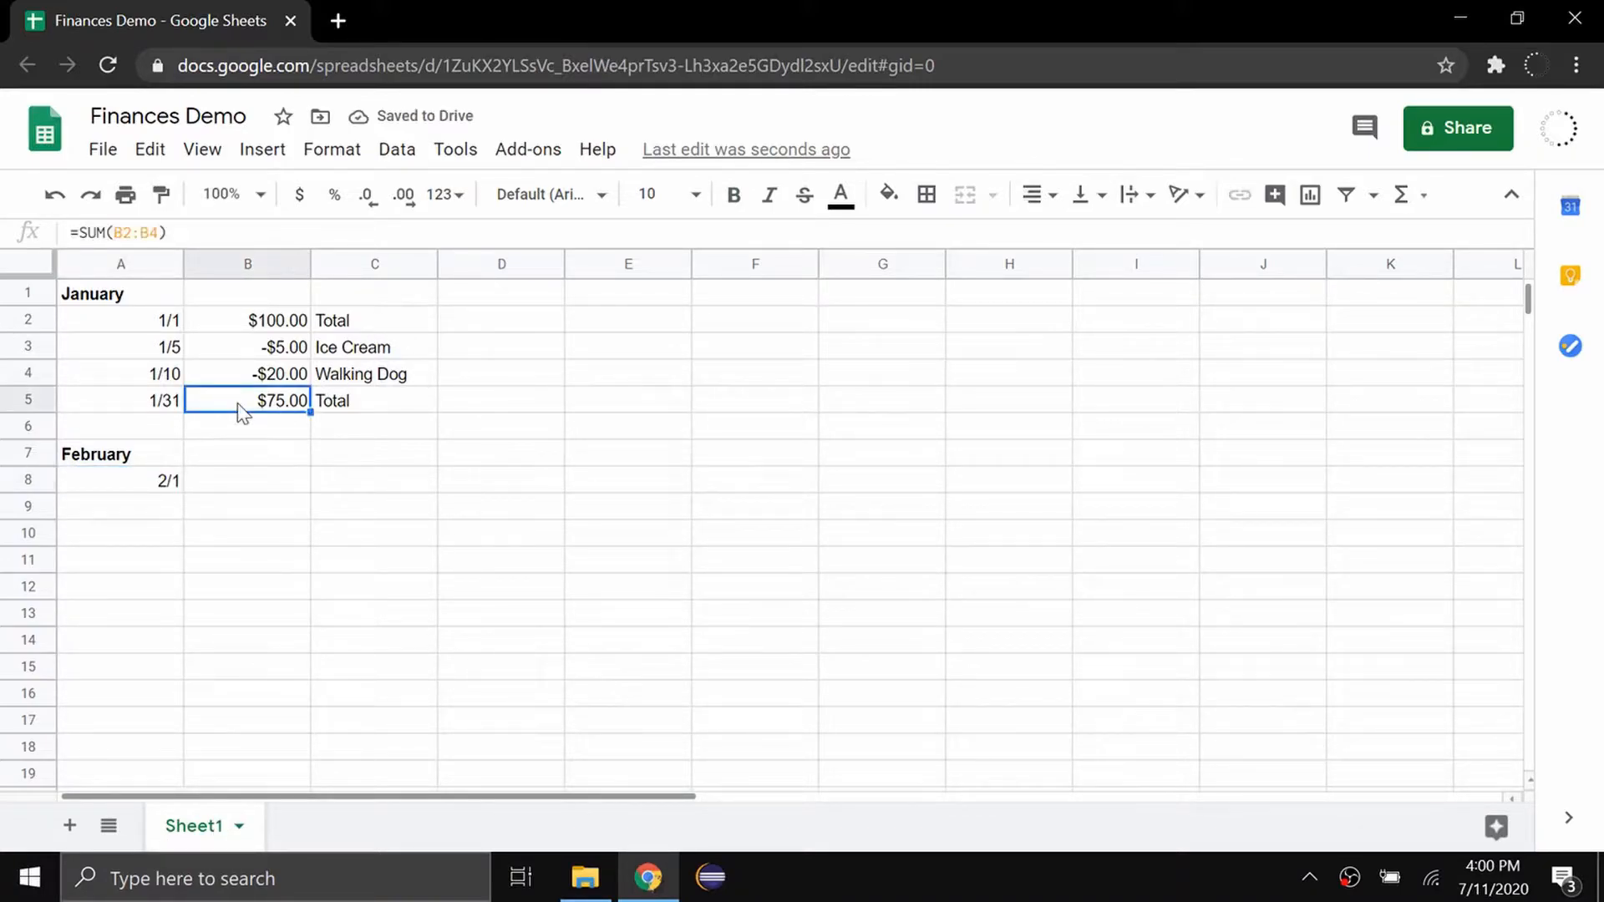
{"action": "left_click", "coordinate": [167, 232]}
{"action": "left_click_drag", "start_coordinate": [167, 232], "coordinate": [65, 237]}
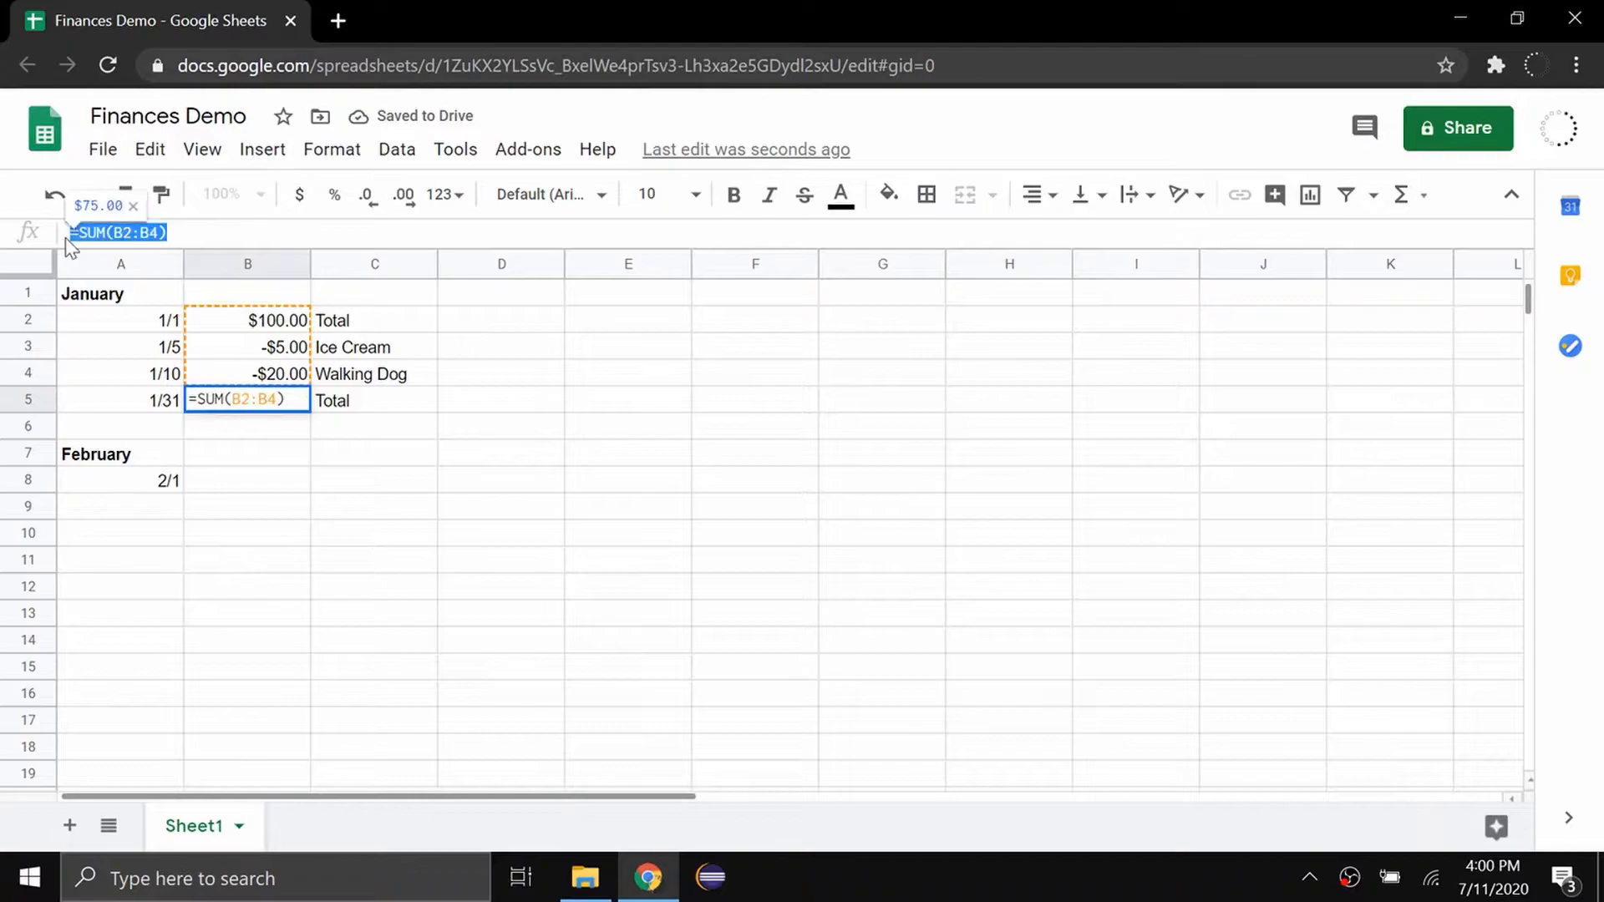
{"action": "key", "text": "ctrl+c"}
{"action": "left_click", "coordinate": [219, 480]}
{"action": "left_click", "coordinate": [117, 232]}
{"action": "key", "text": "ctrl+v"}
{"action": "key", "text": "Return"}
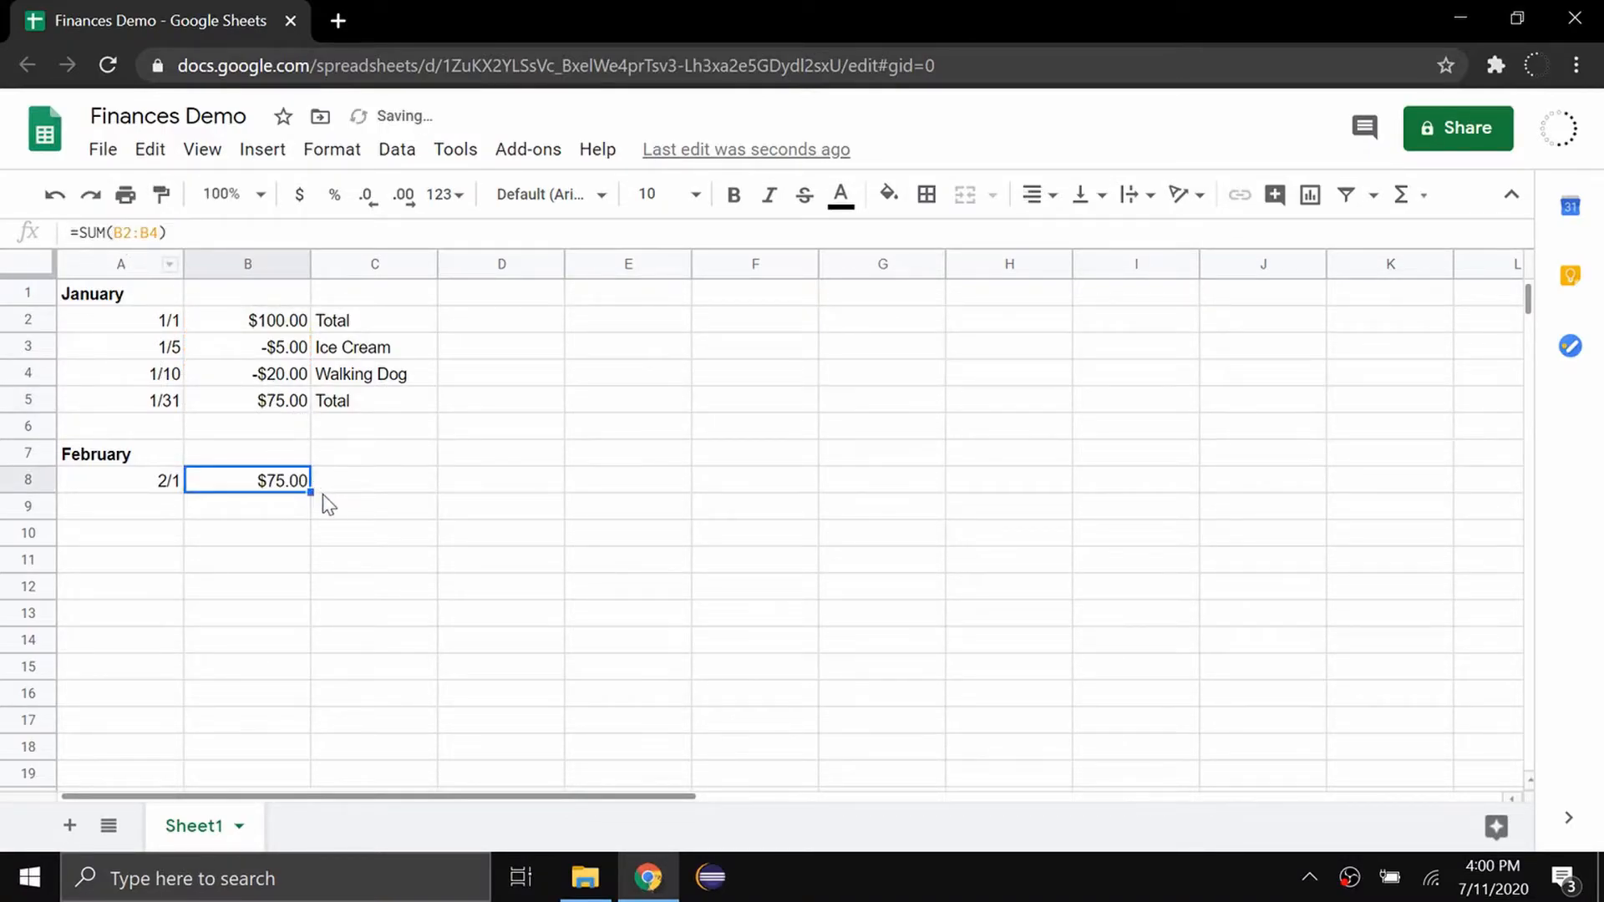
Step: Change the Ice Cream amount in B3 to -50
{"action": "left_click", "coordinate": [287, 341]}
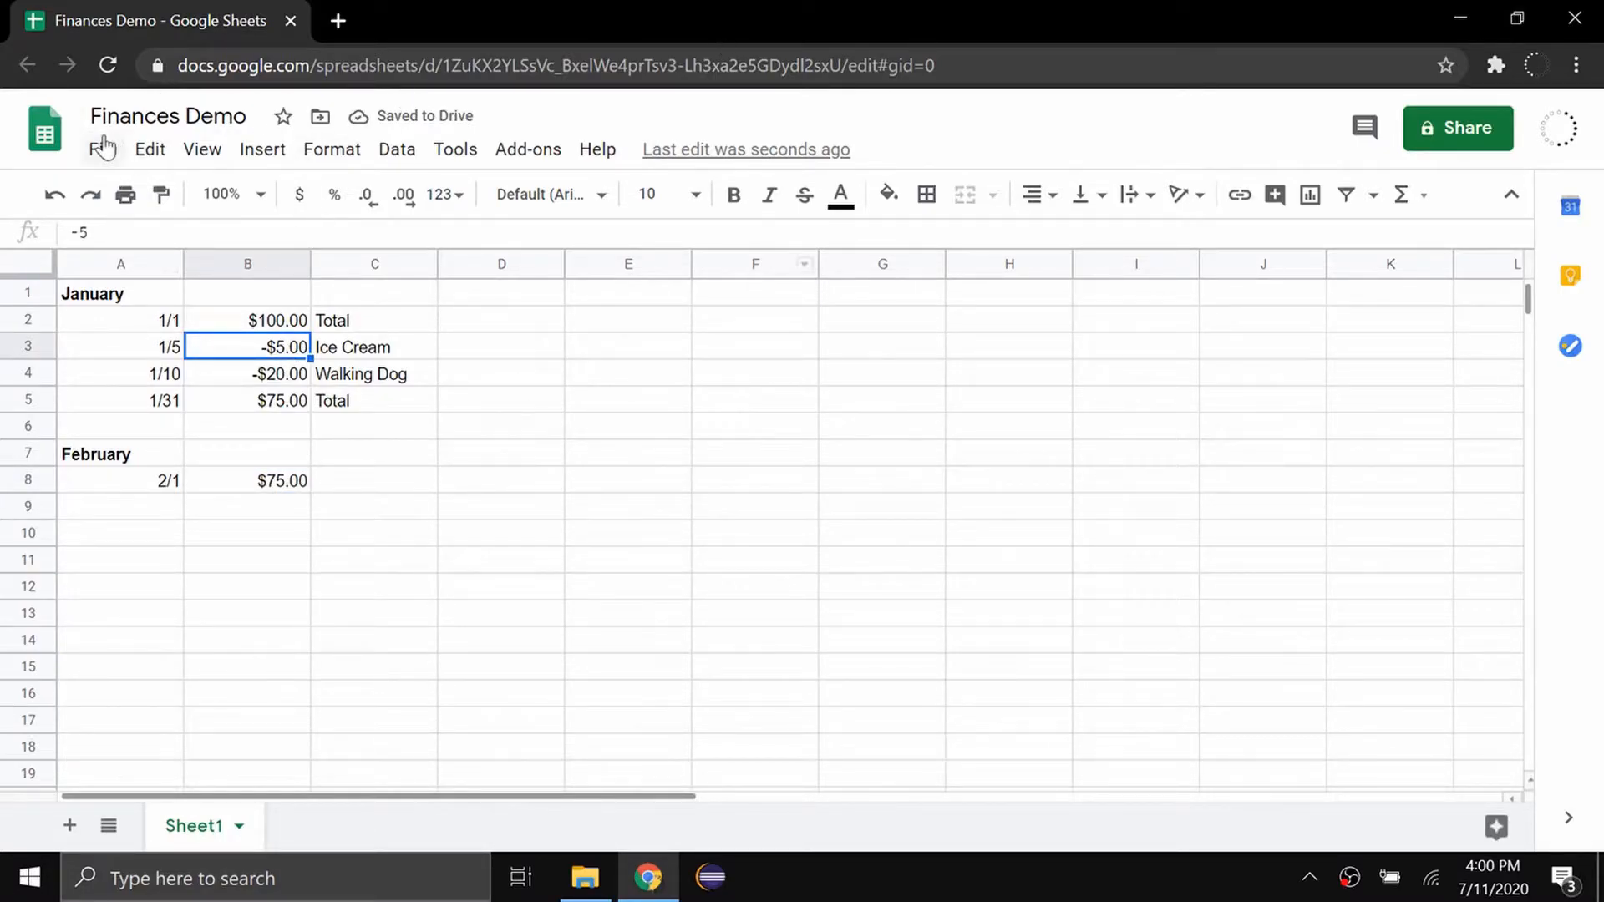
{"action": "left_click", "coordinate": [96, 233]}
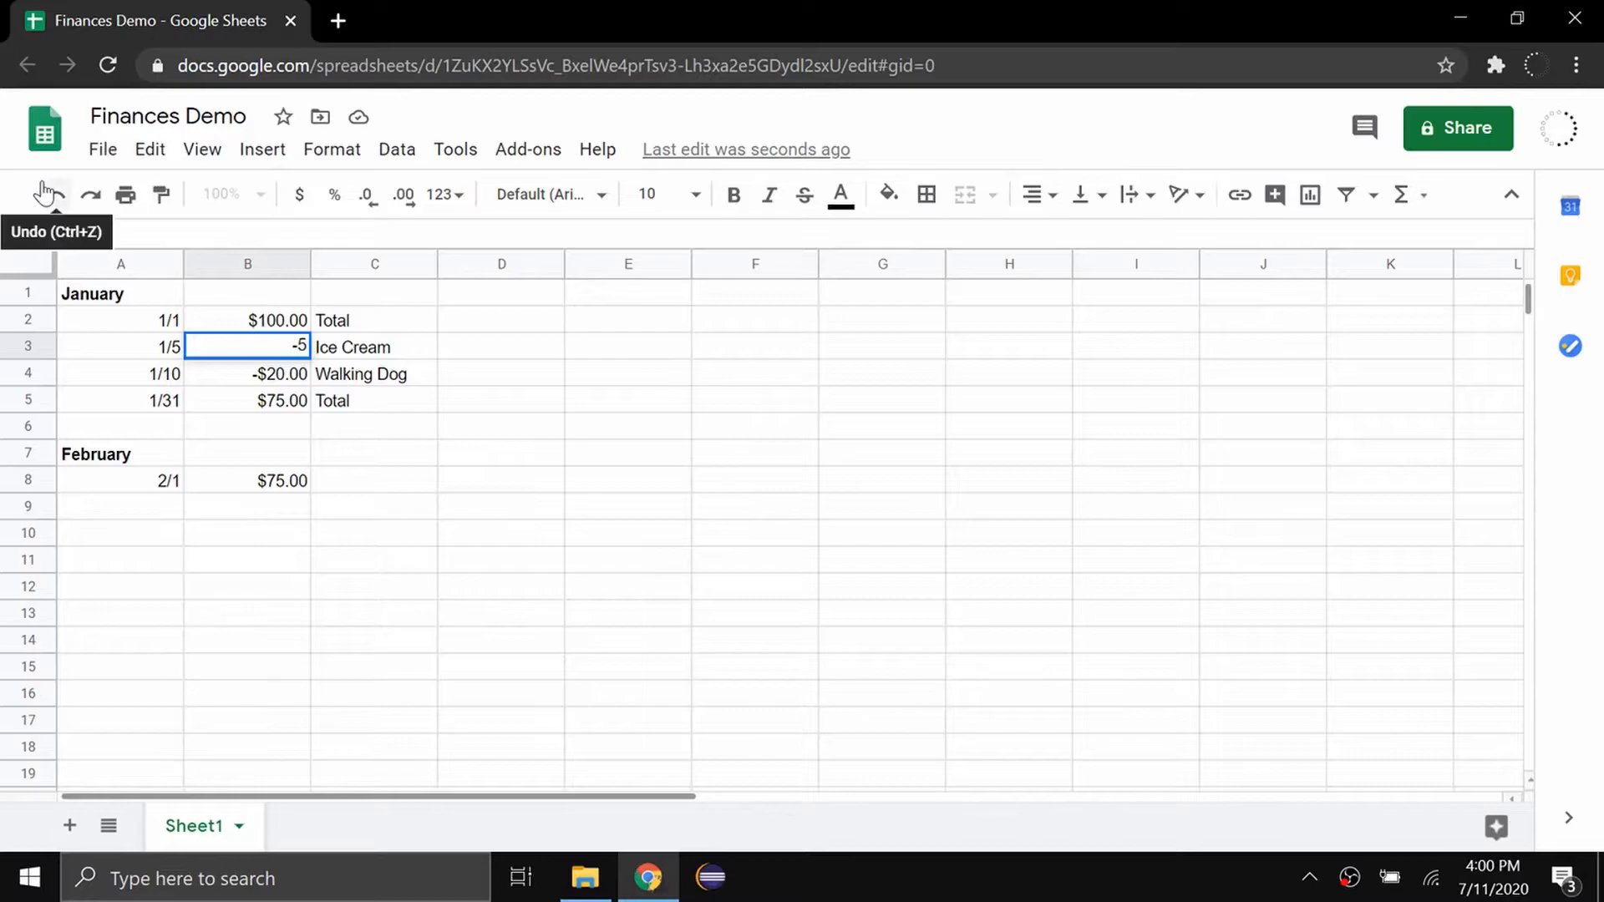
{"action": "type", "text": "0"}
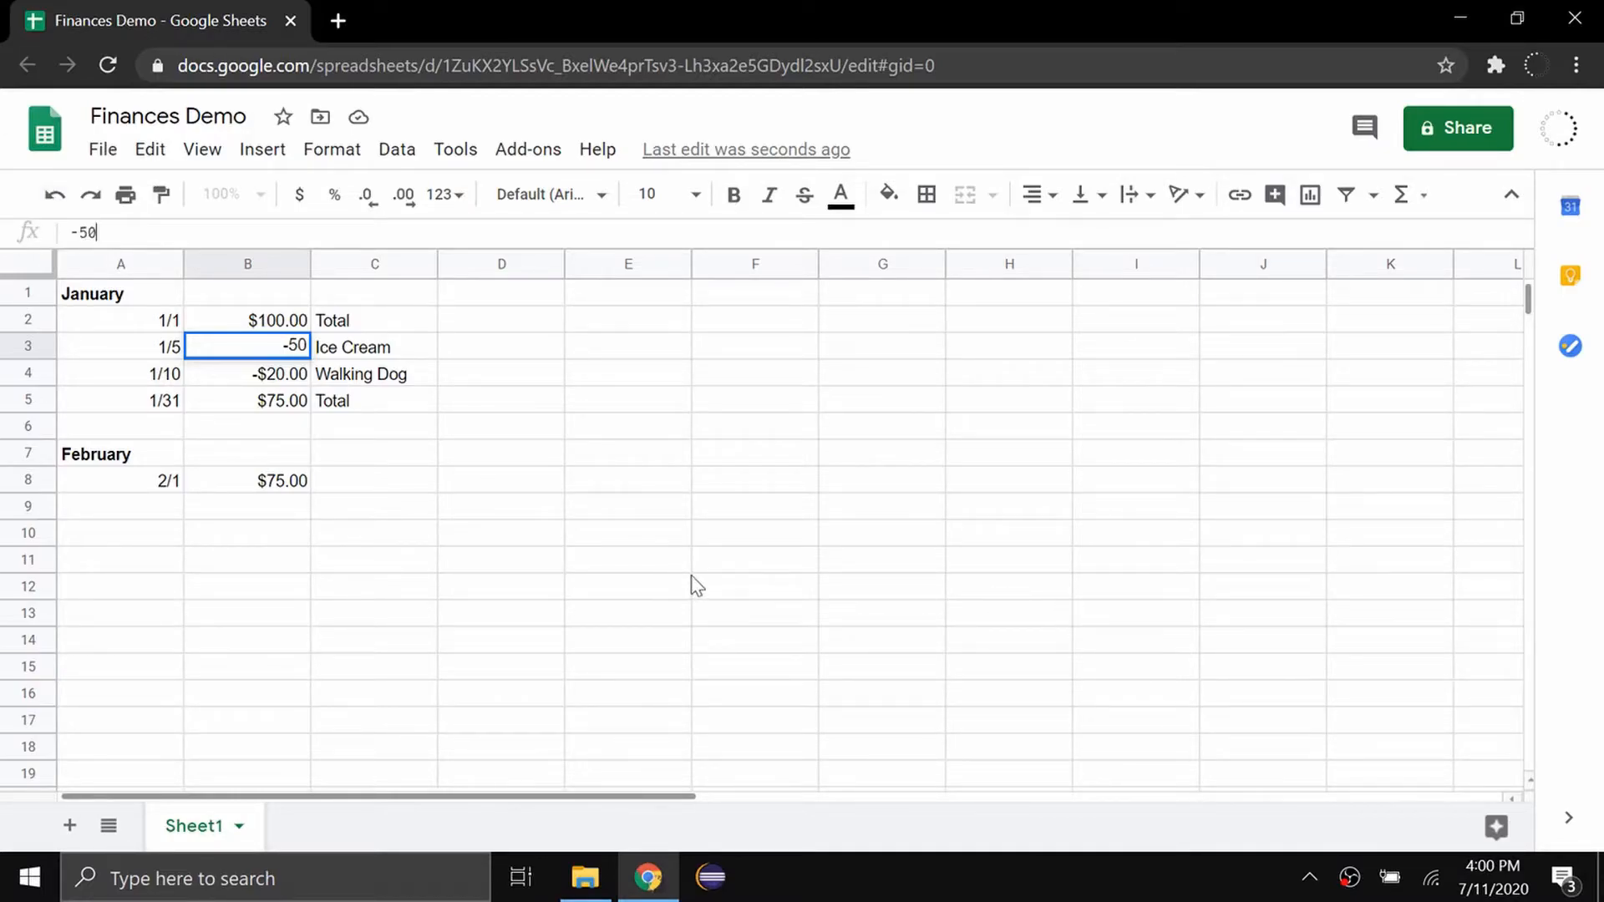
{"action": "left_click", "coordinate": [673, 564]}
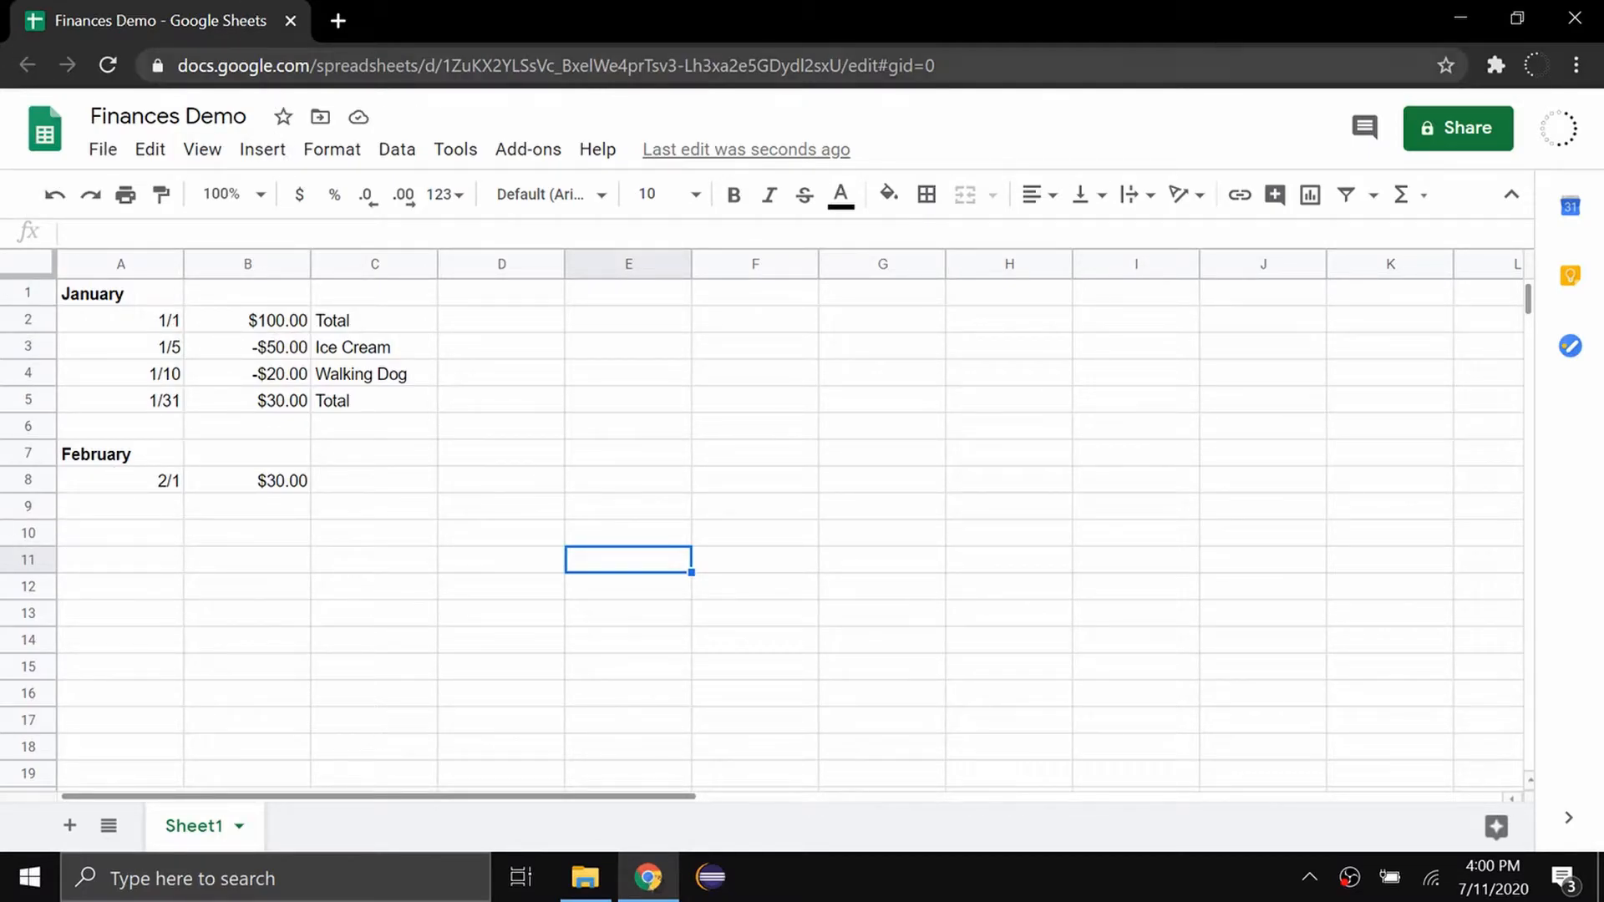
Step: Set the Ice Cream amount in B3 back to -5
{"action": "left_click", "coordinate": [234, 353]}
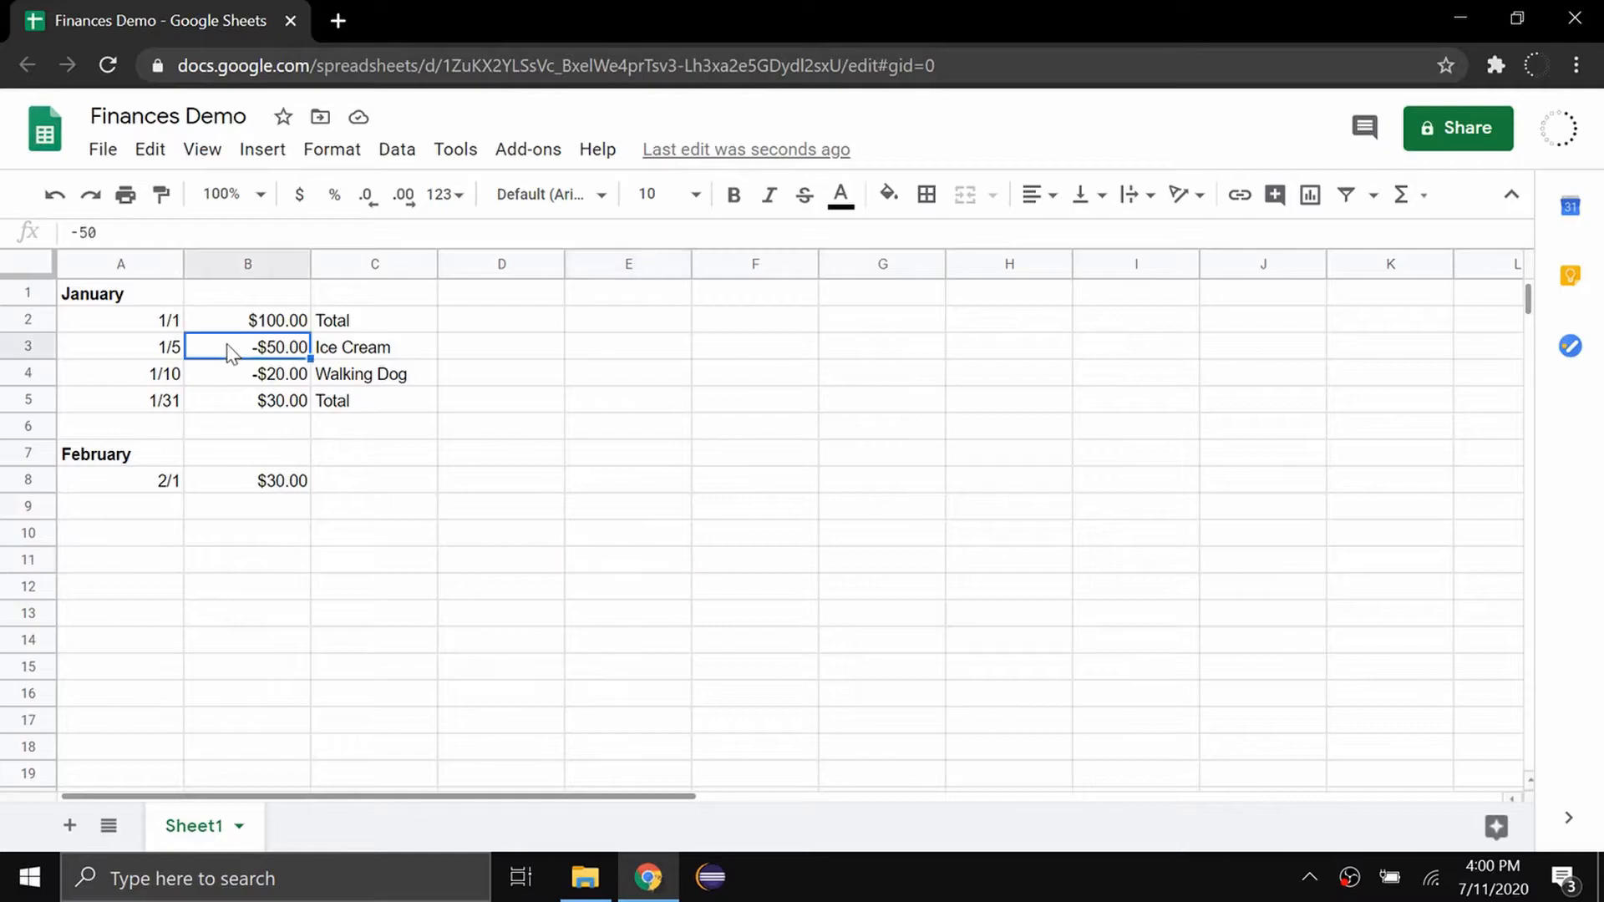
{"action": "key", "text": "Return"}
{"action": "key", "text": "BackSpace"}
{"action": "left_click", "coordinate": [377, 506]}
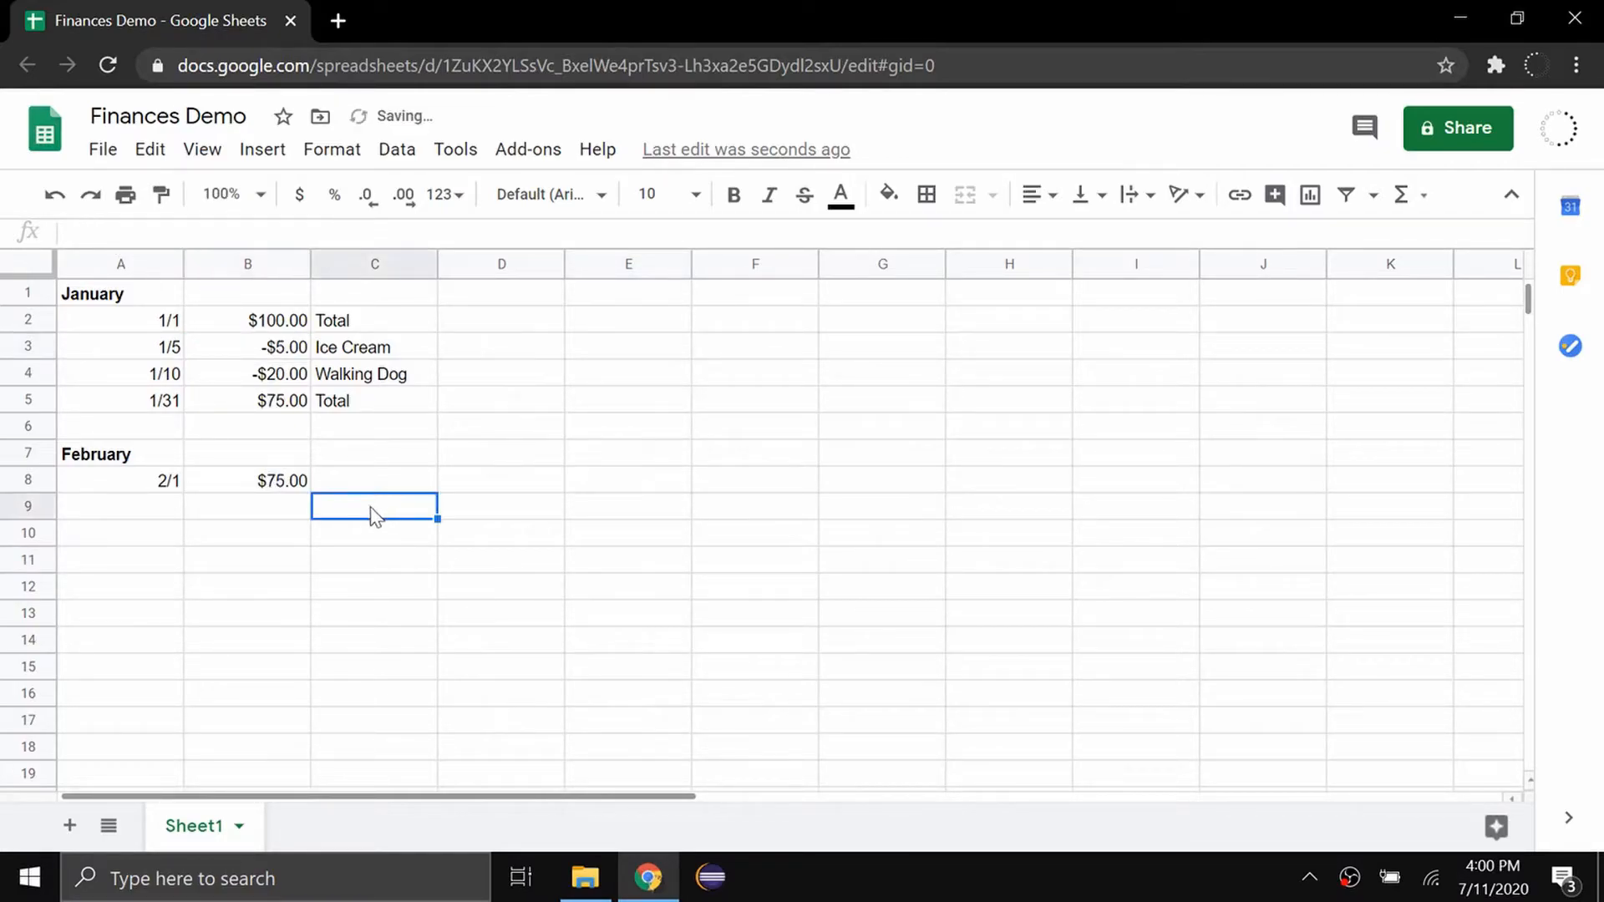
Step: Label the February starting amount "Total" in cell C8
{"action": "left_click", "coordinate": [268, 399]}
{"action": "left_click", "coordinate": [280, 480]}
{"action": "left_click", "coordinate": [272, 402]}
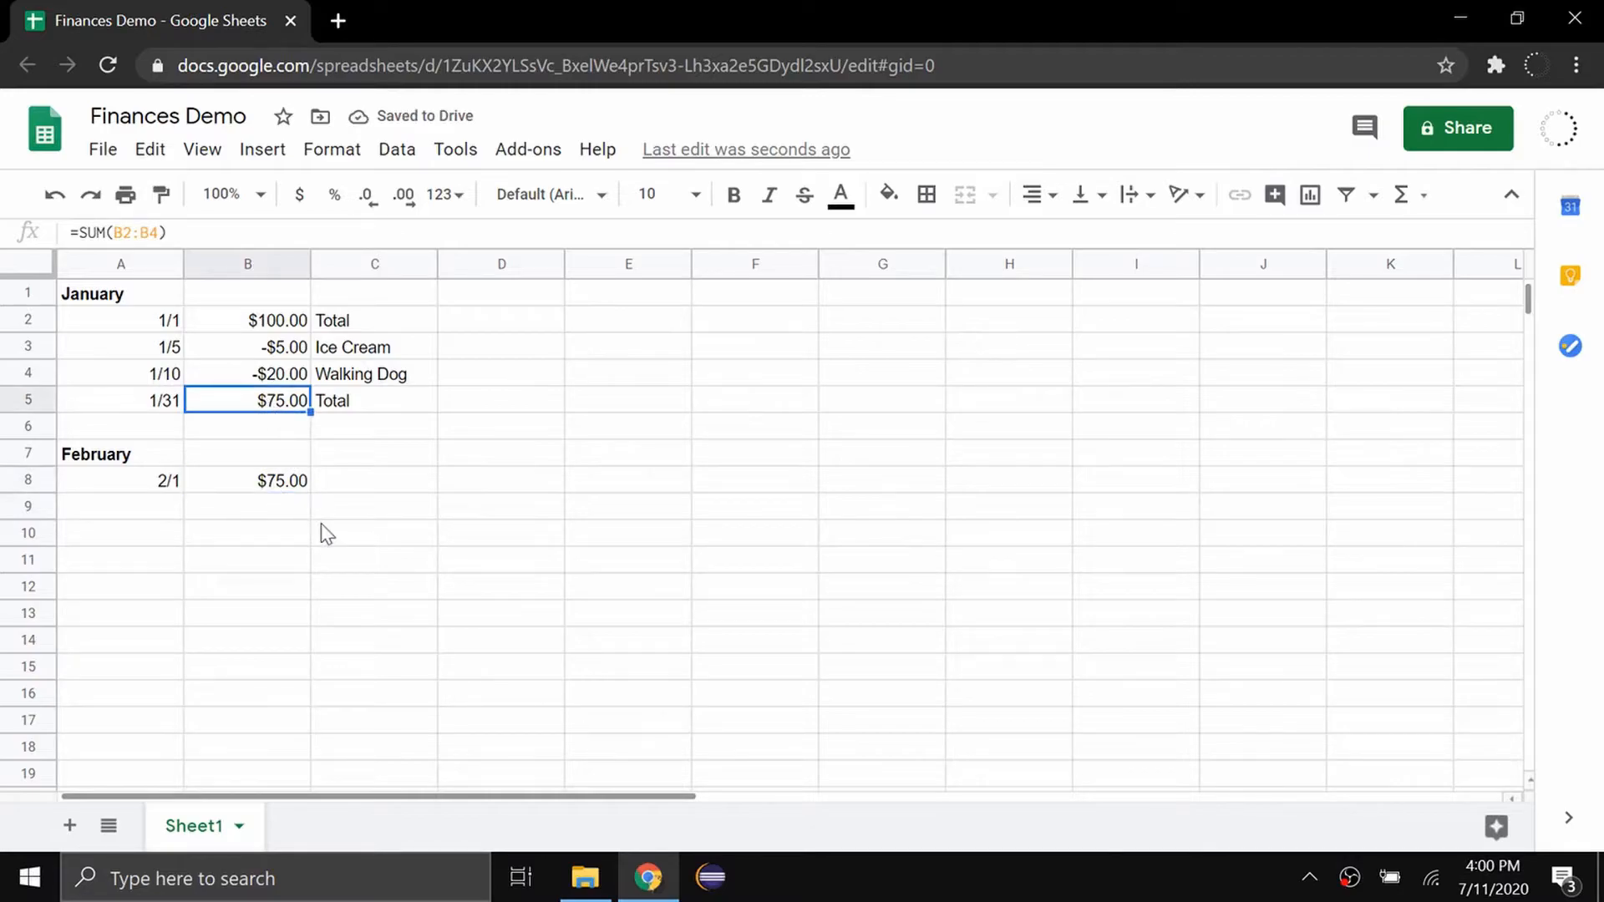
{"action": "left_click", "coordinate": [340, 491]}
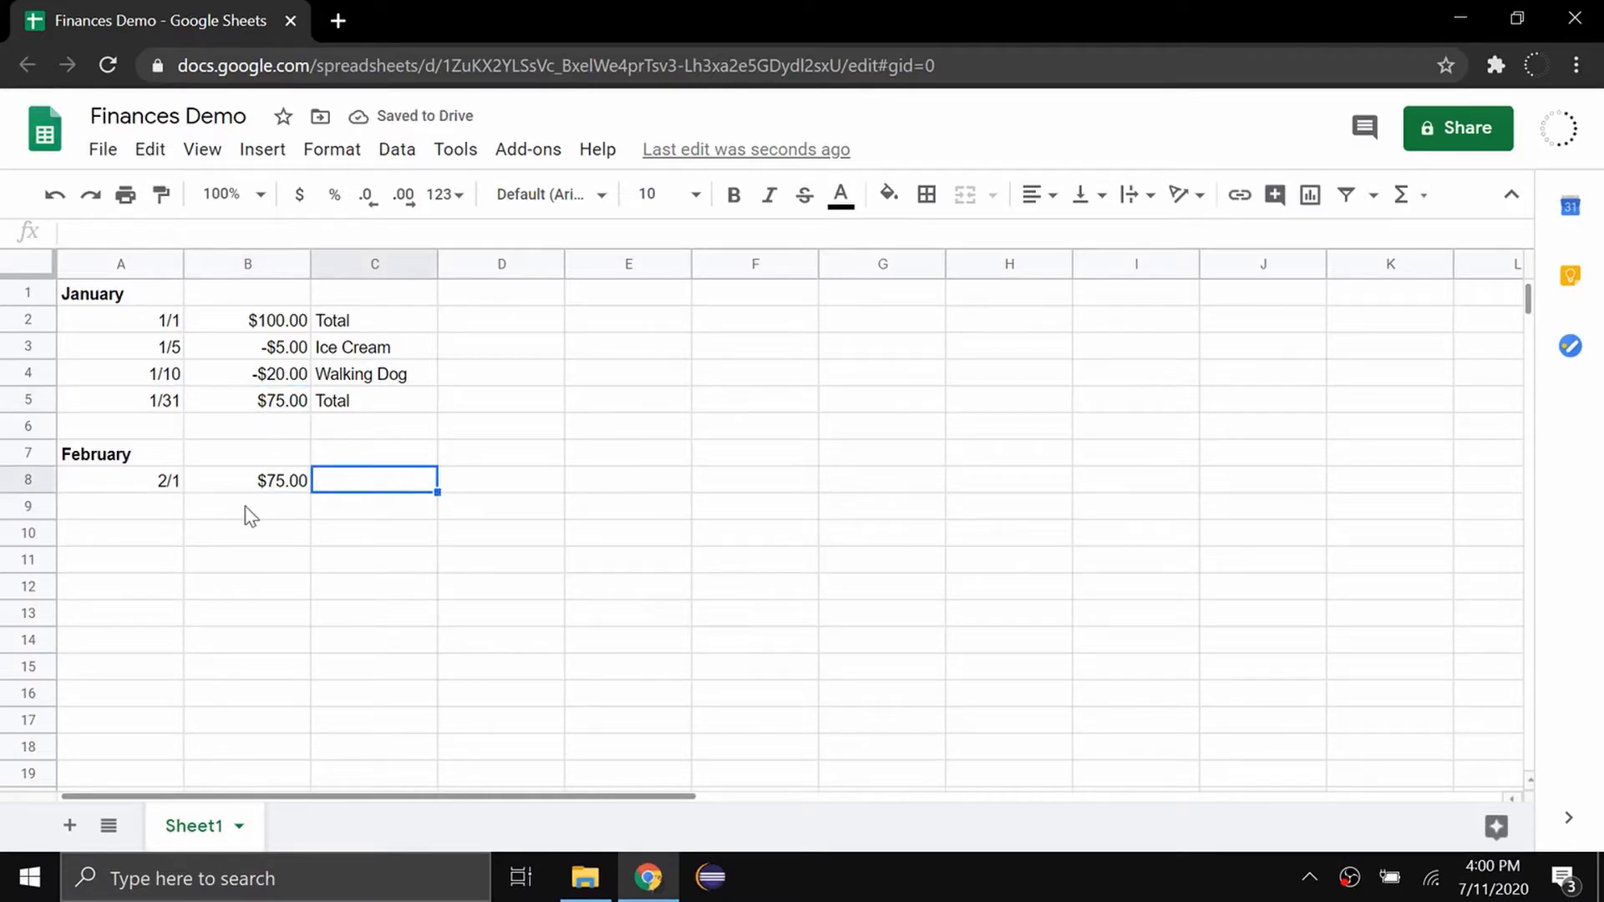
{"action": "type", "text": "Total"}
{"action": "key", "text": "Return"}
Step: Fill row 9 with a February entry dated 2/4, with the amount .05 and the description "Interest"
{"action": "key", "text": "Left"}
{"action": "key", "text": "Left"}
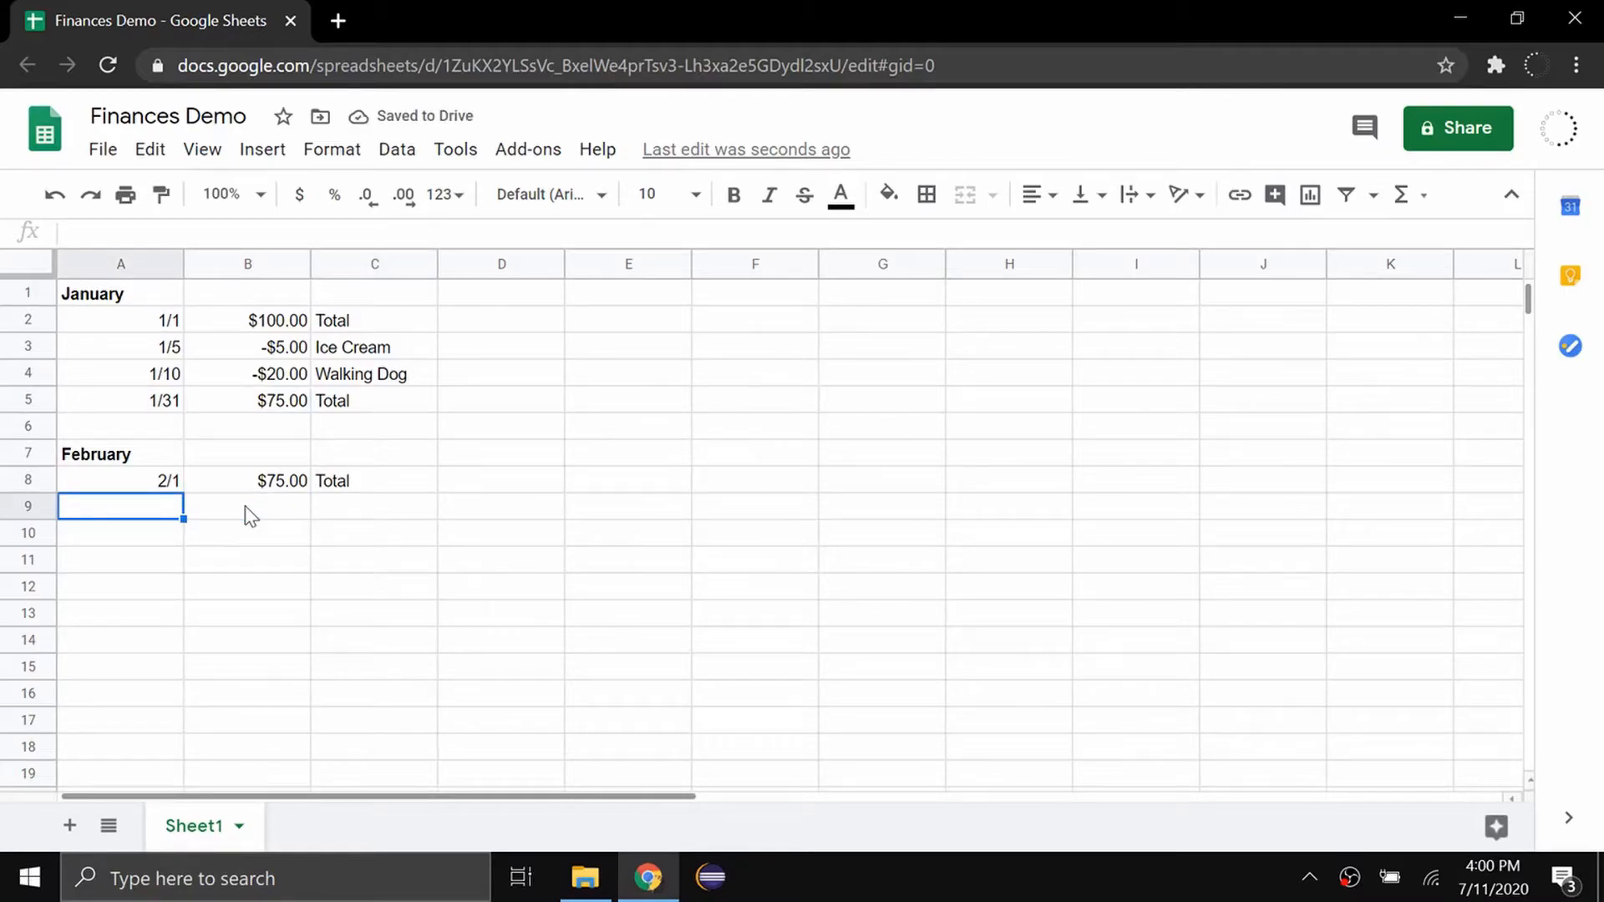
{"action": "left_click", "coordinate": [249, 514]}
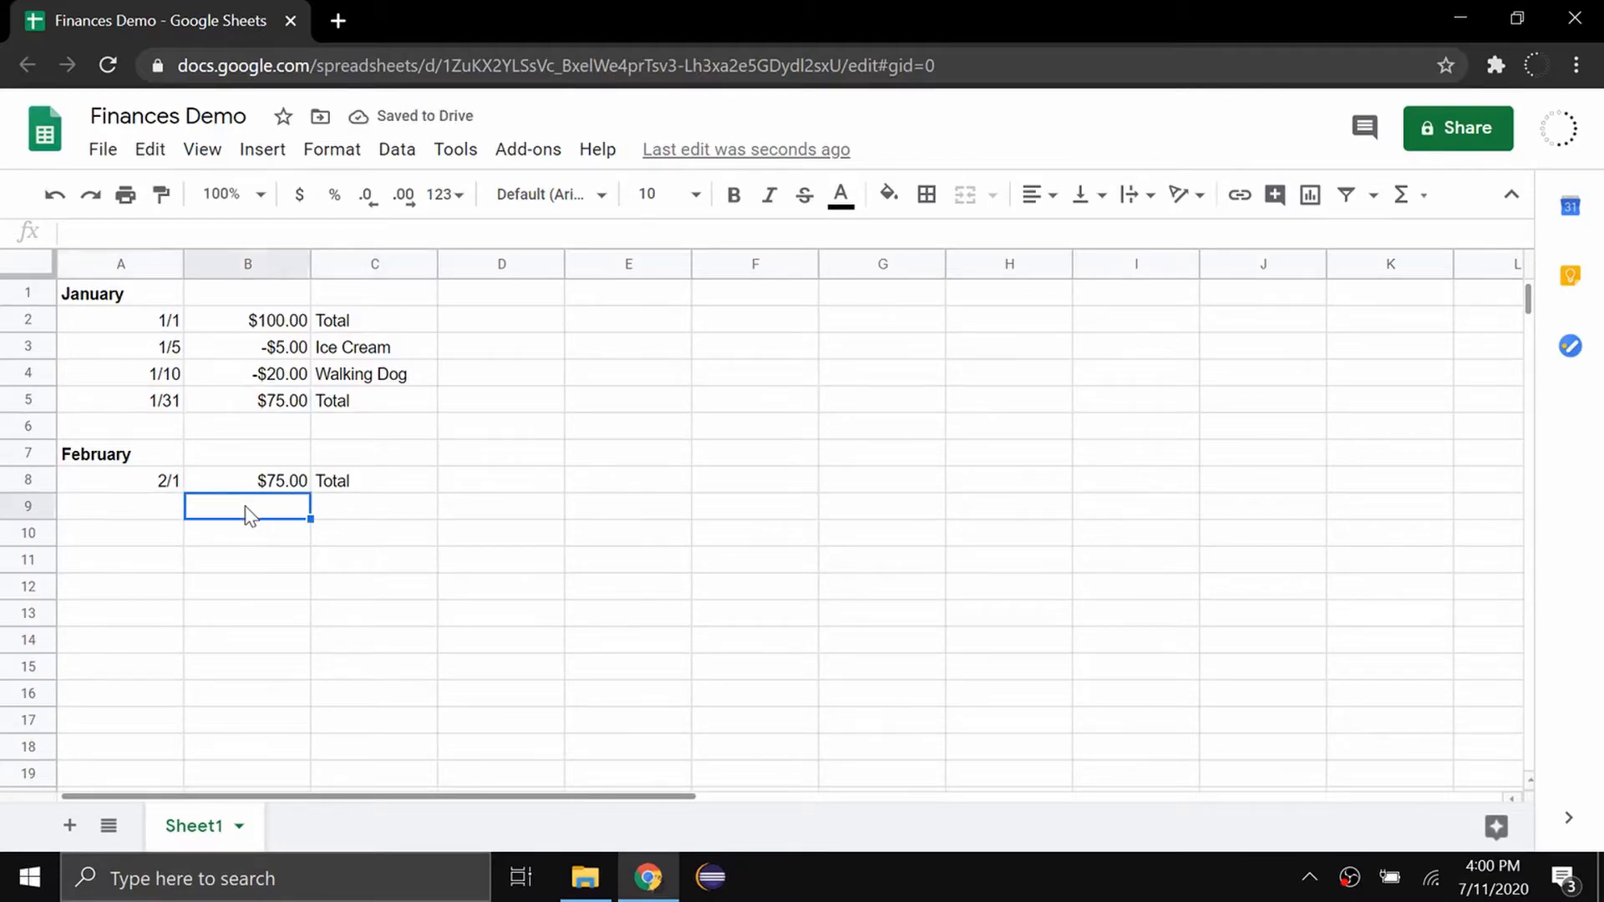
{"action": "type", "text": ".05"}
{"action": "key", "text": "Tab"}
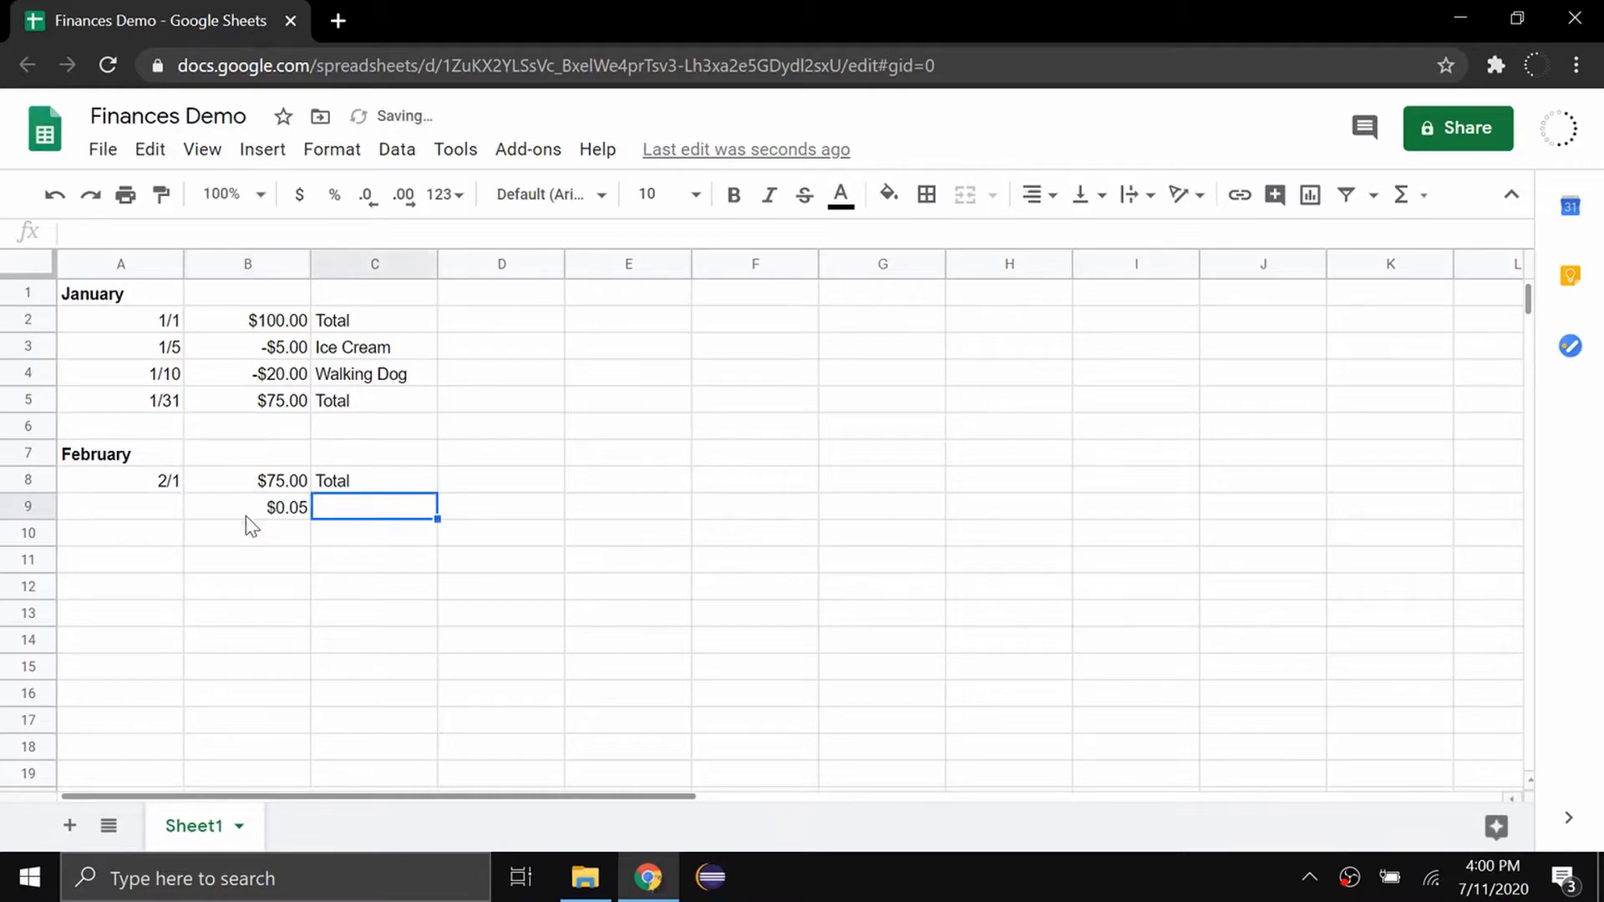
{"action": "key", "text": "Down"}
{"action": "key", "text": "Left"}
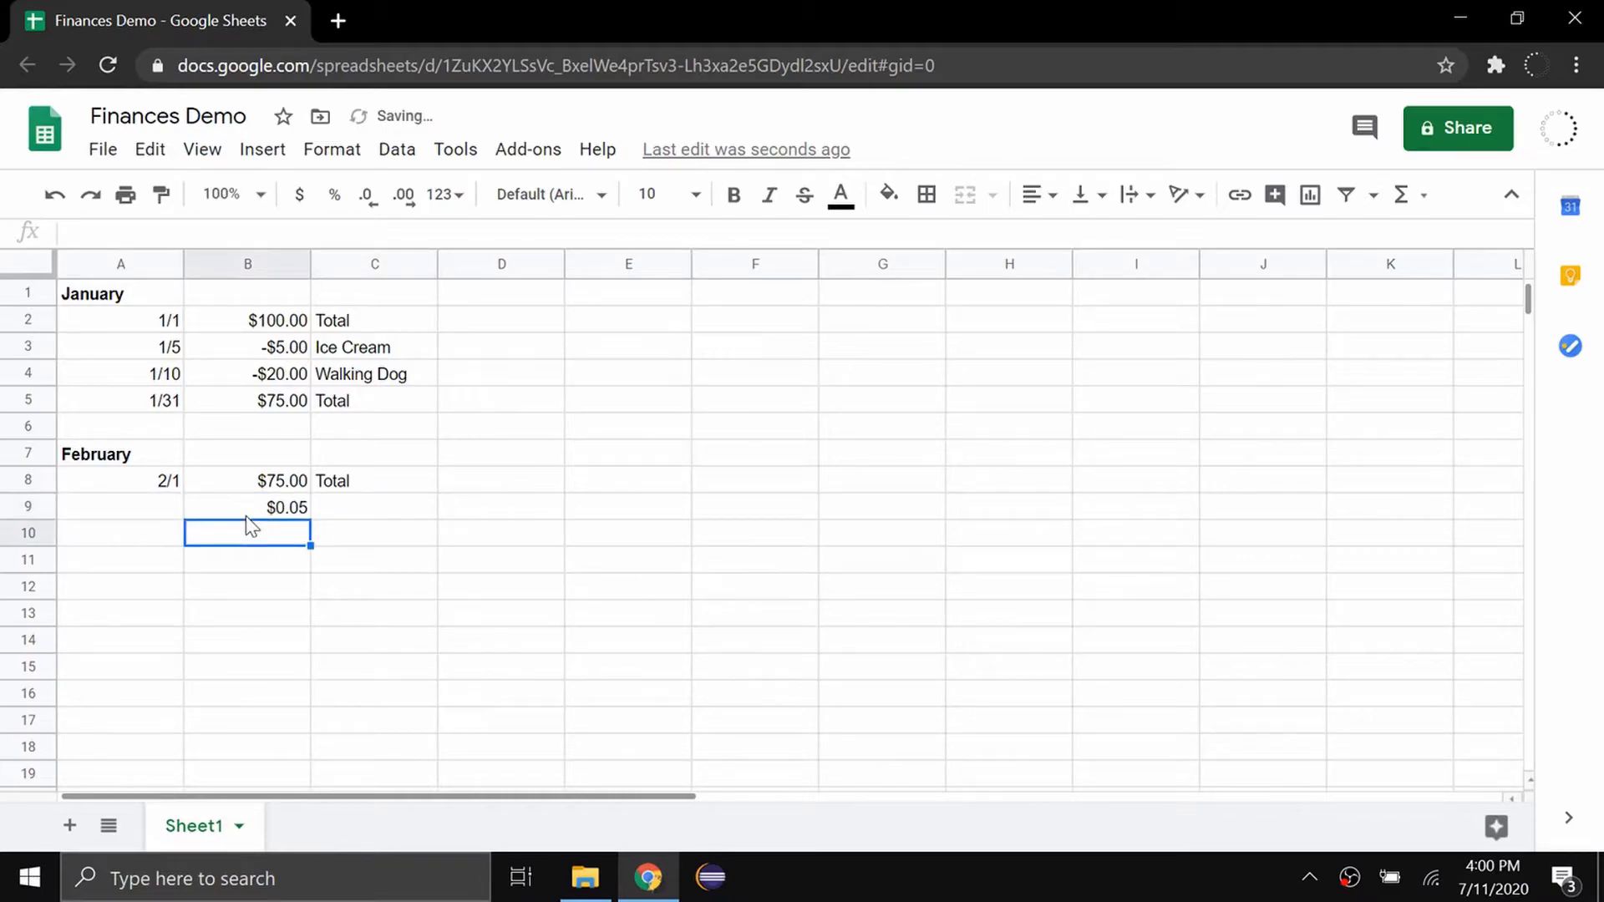
{"action": "key", "text": "Right"}
{"action": "key", "text": "Up"}
{"action": "type", "text": "Interest"}
{"action": "key", "text": "Left"}
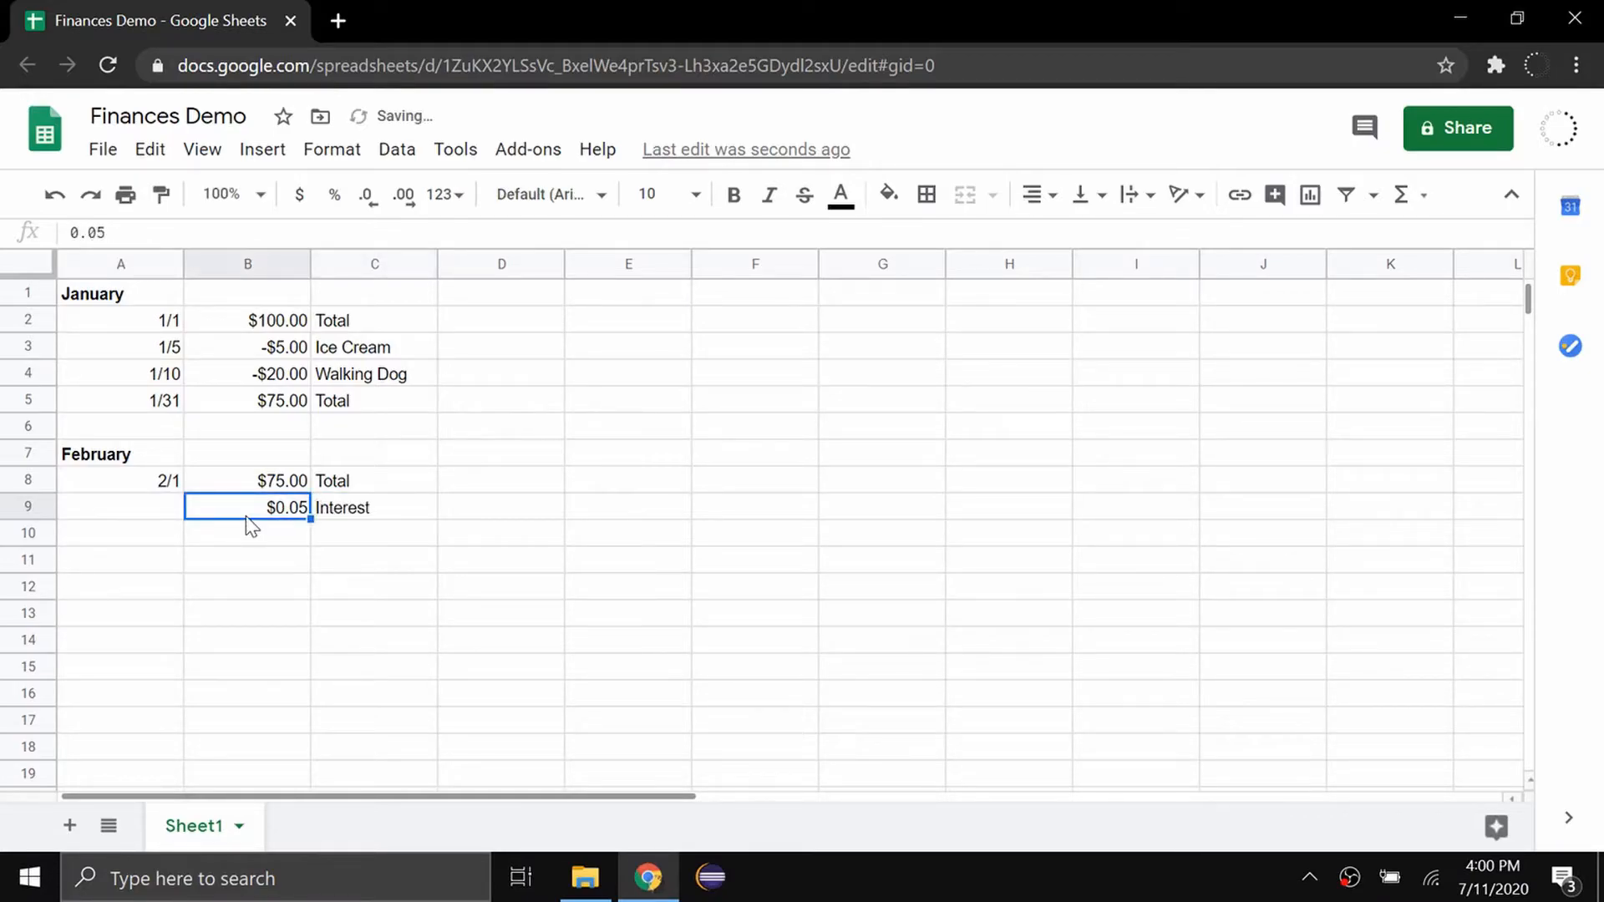
{"action": "key", "text": "Left"}
{"action": "type", "text": "2/4"}
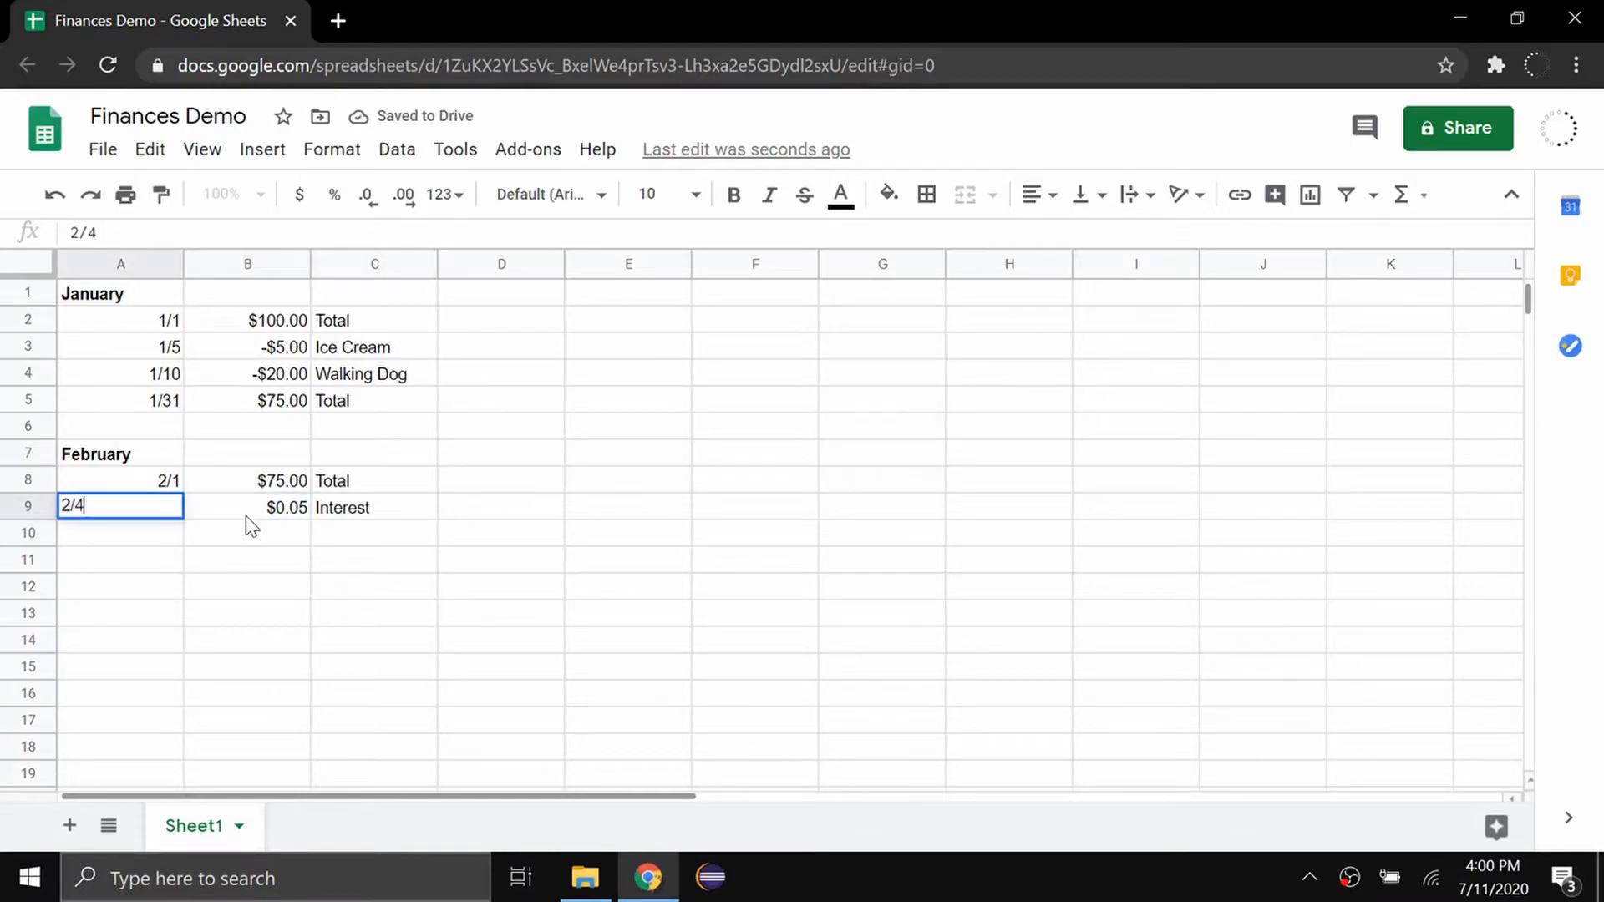
{"action": "key", "text": "Return"}
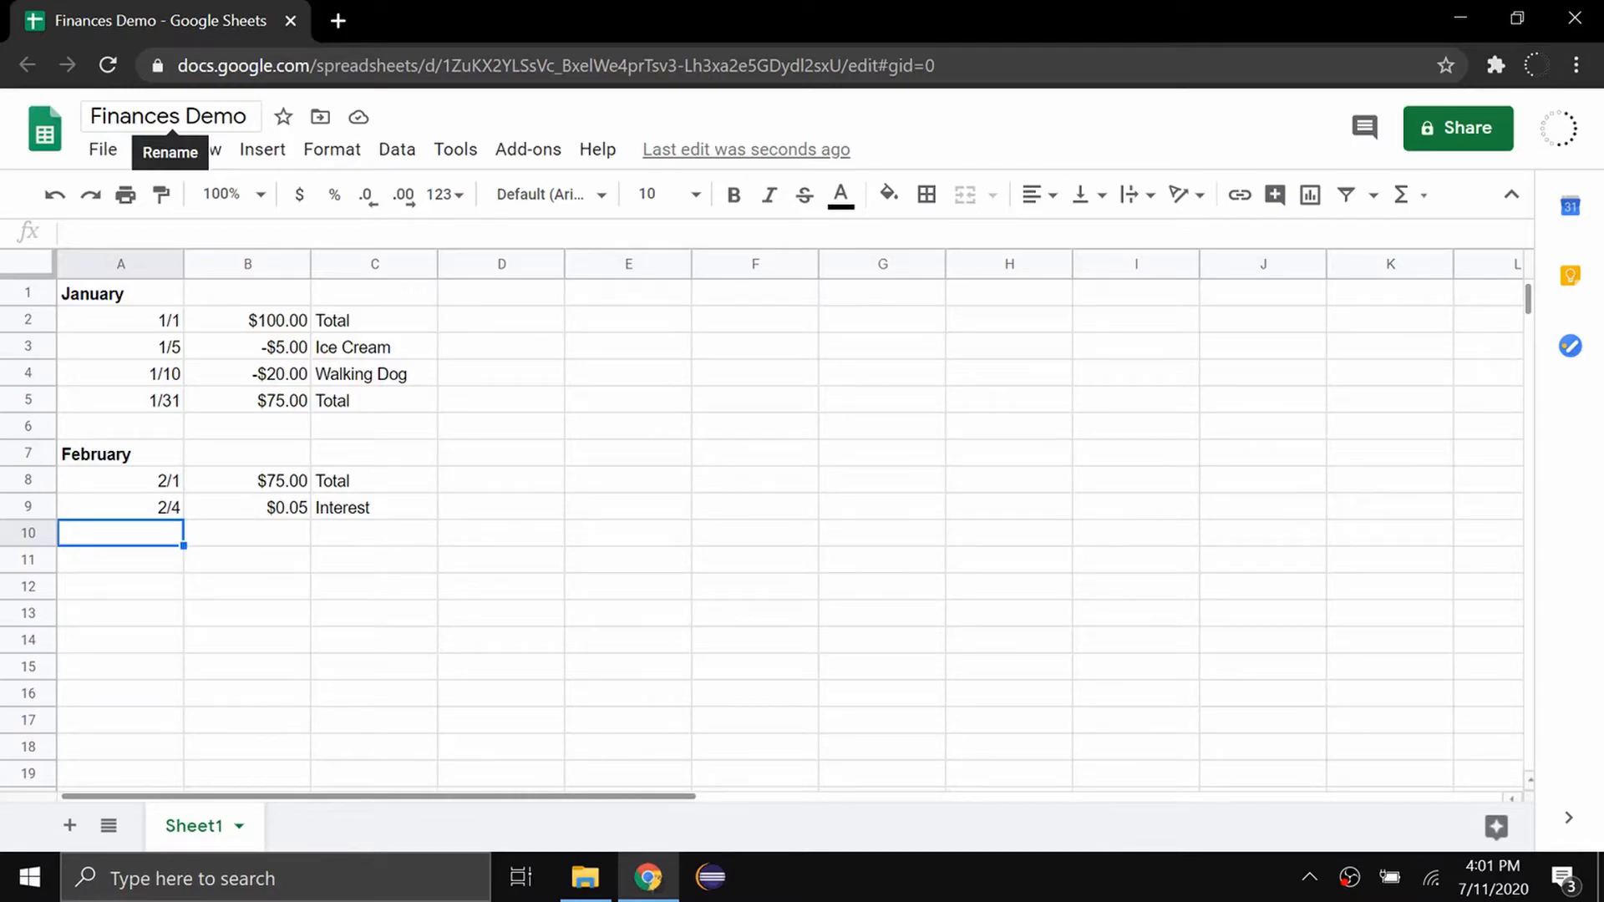
Step: Add a new sheet and enter the row 1 headers Date, Item, Sell Price, Cost, Fees and Profit in columns A to F
{"action": "left_click", "coordinate": [455, 562]}
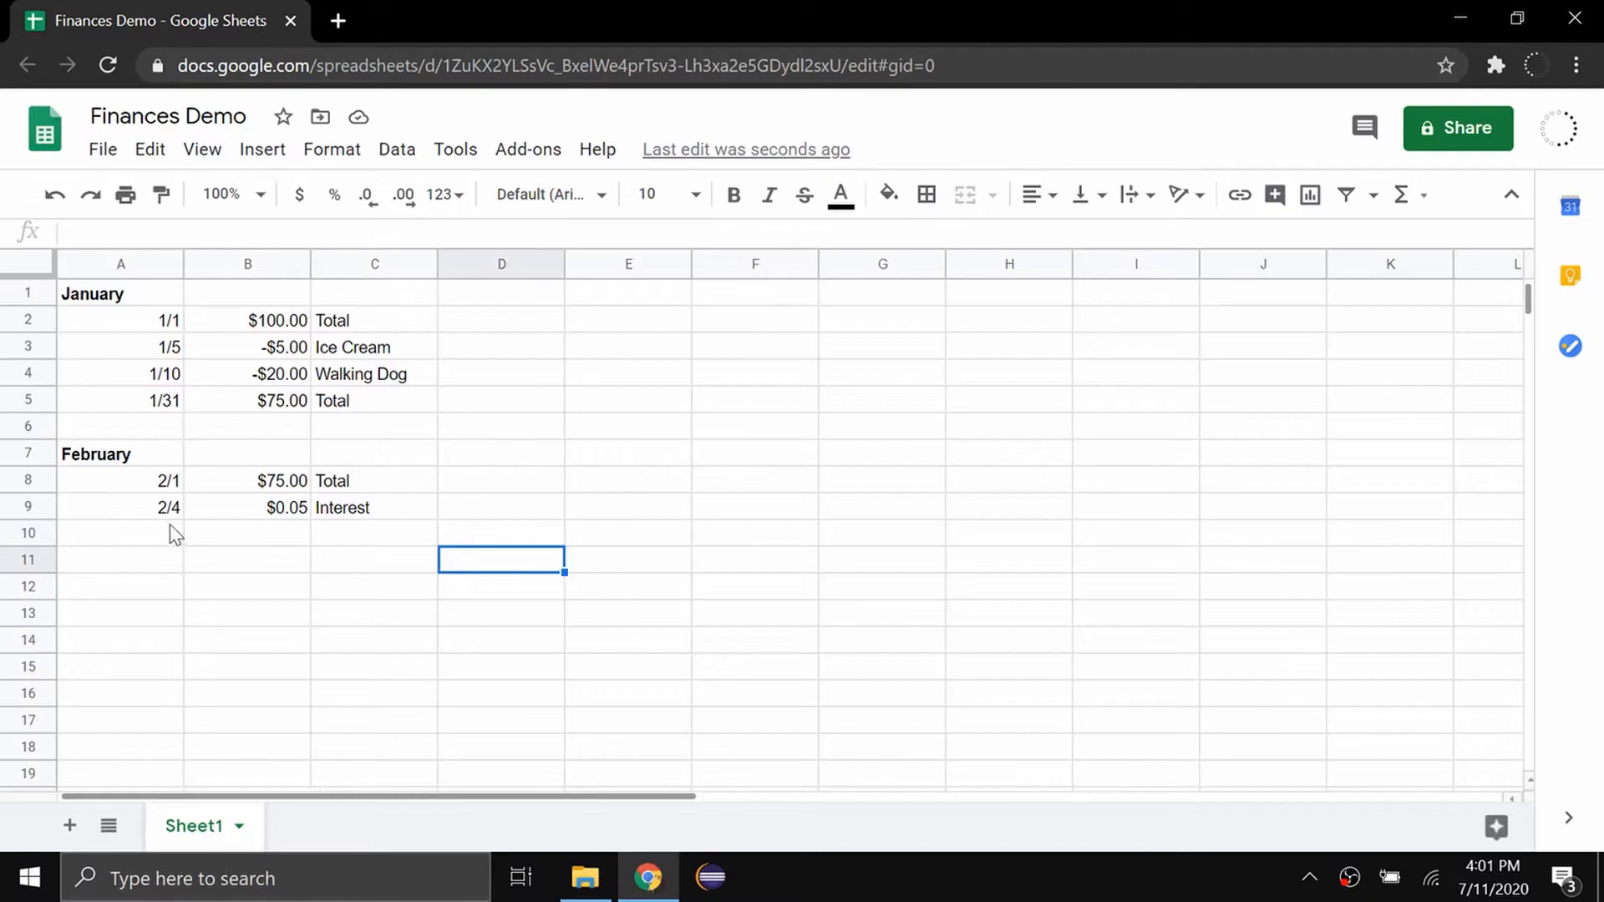
{"action": "left_click", "coordinate": [70, 826]}
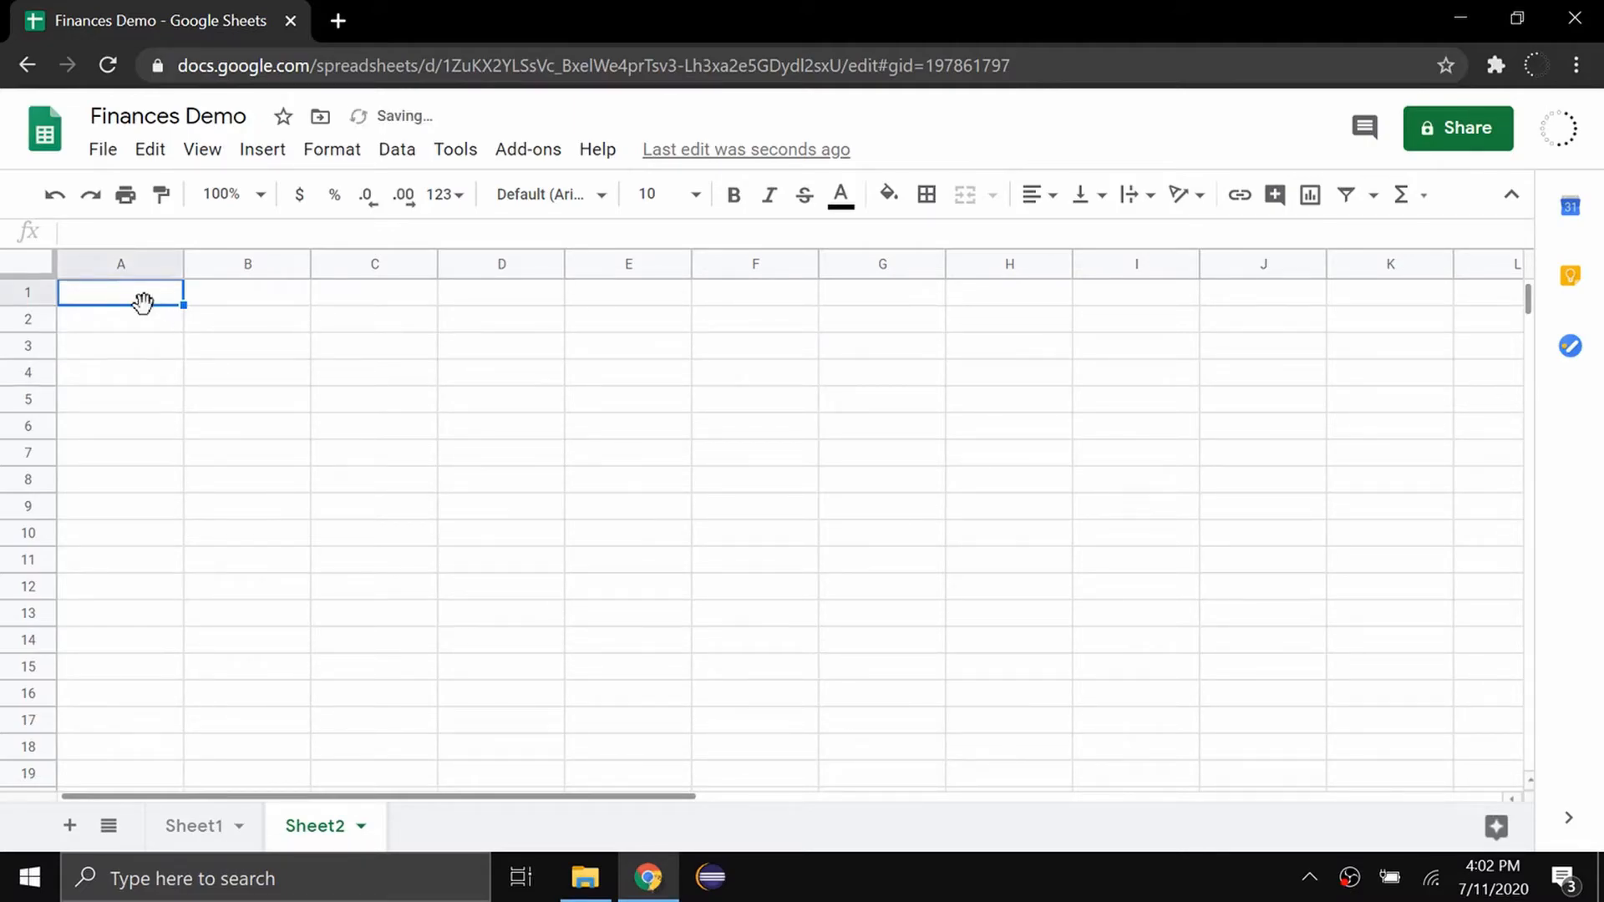
{"action": "type", "text": "Date"}
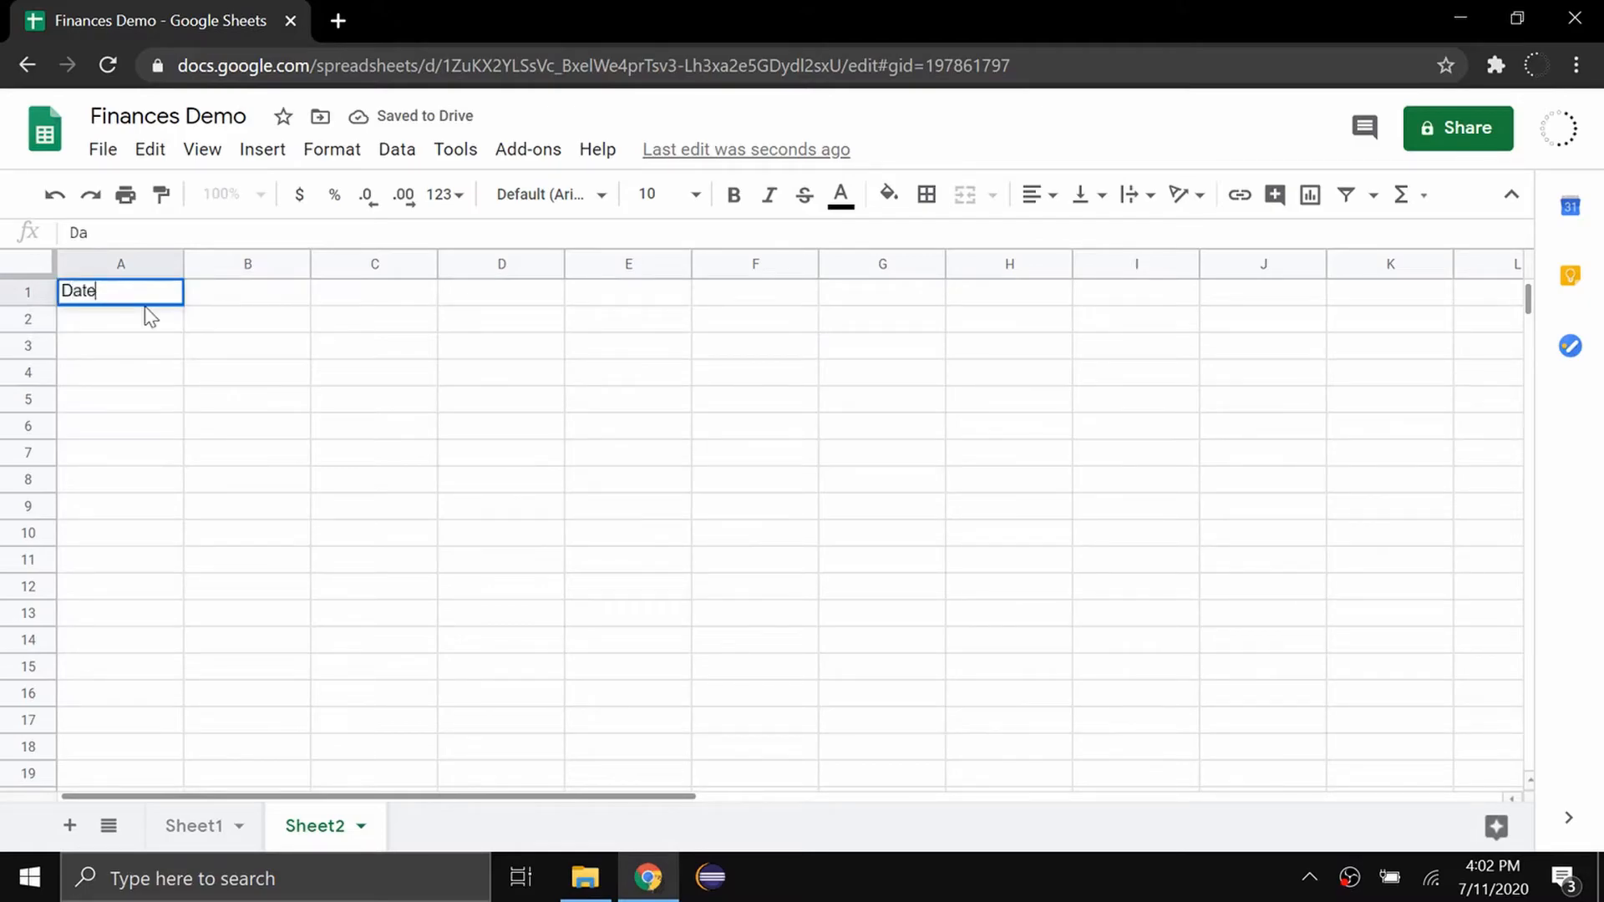
{"action": "key", "text": "Tab"}
{"action": "type", "text": "Item"}
{"action": "key", "text": "Tab"}
{"action": "type", "text": "Sell Price"}
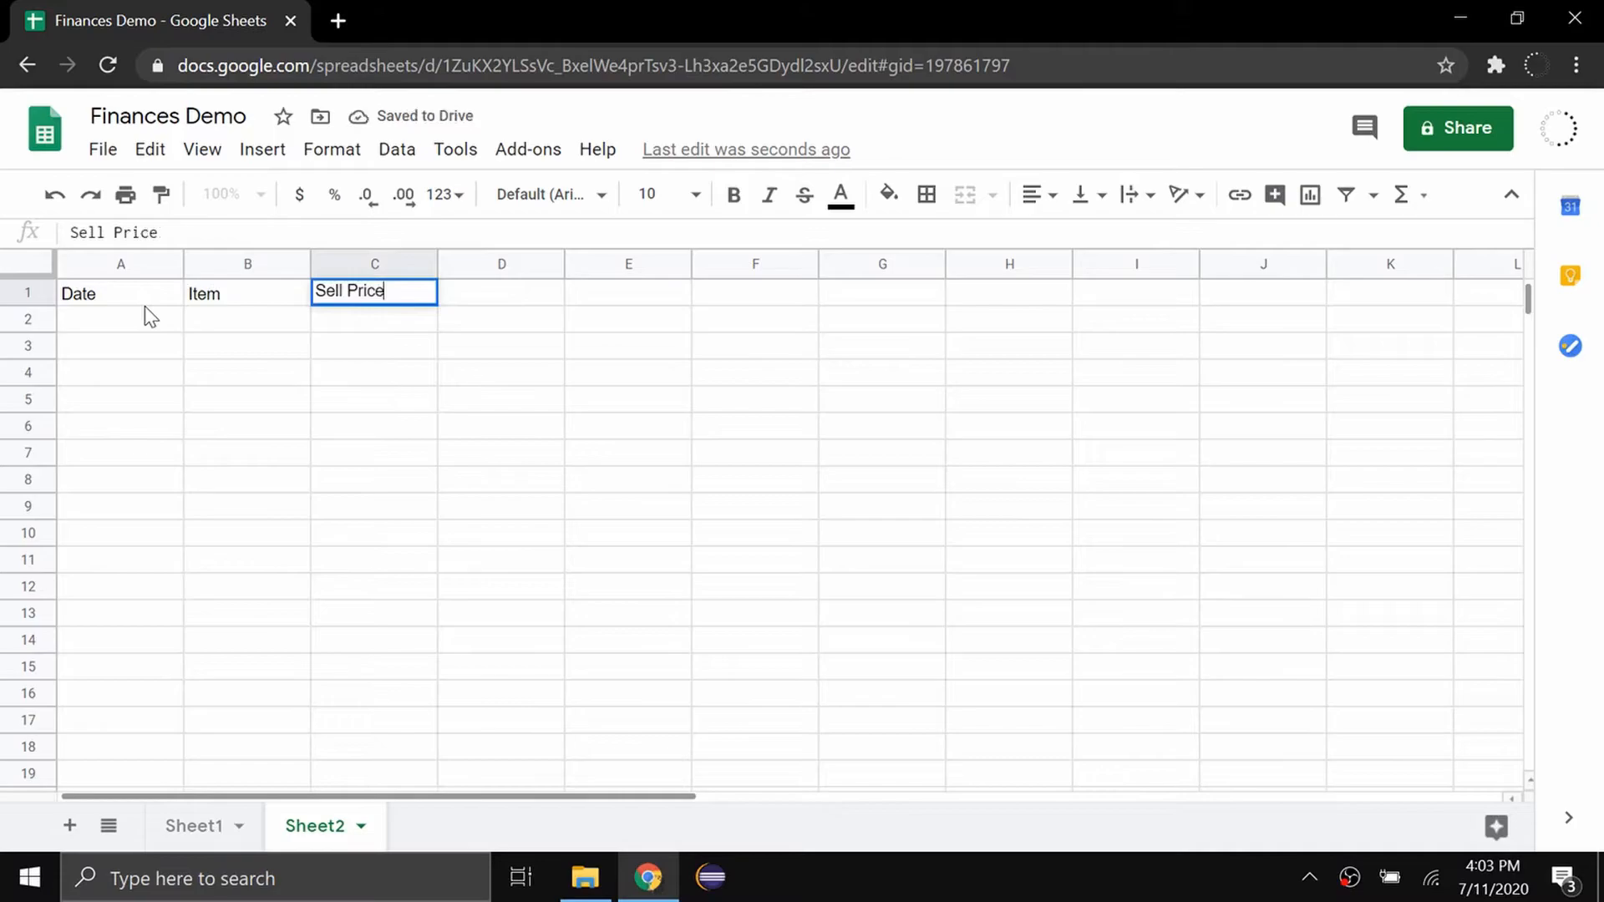
{"action": "key", "text": "Tab"}
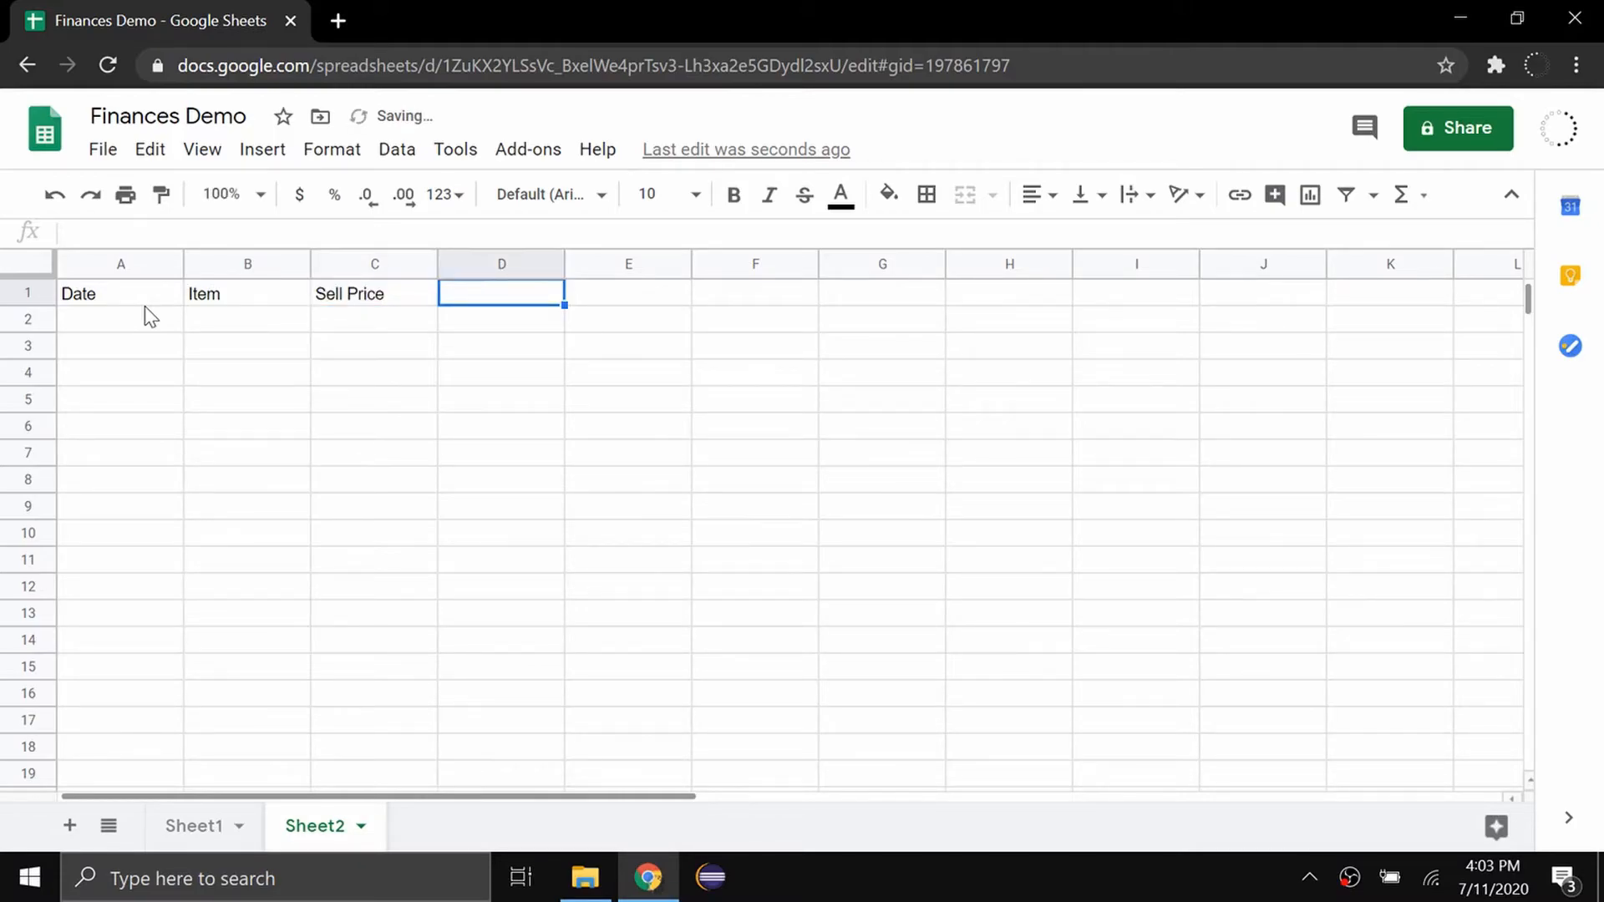
{"action": "type", "text": "Cost"}
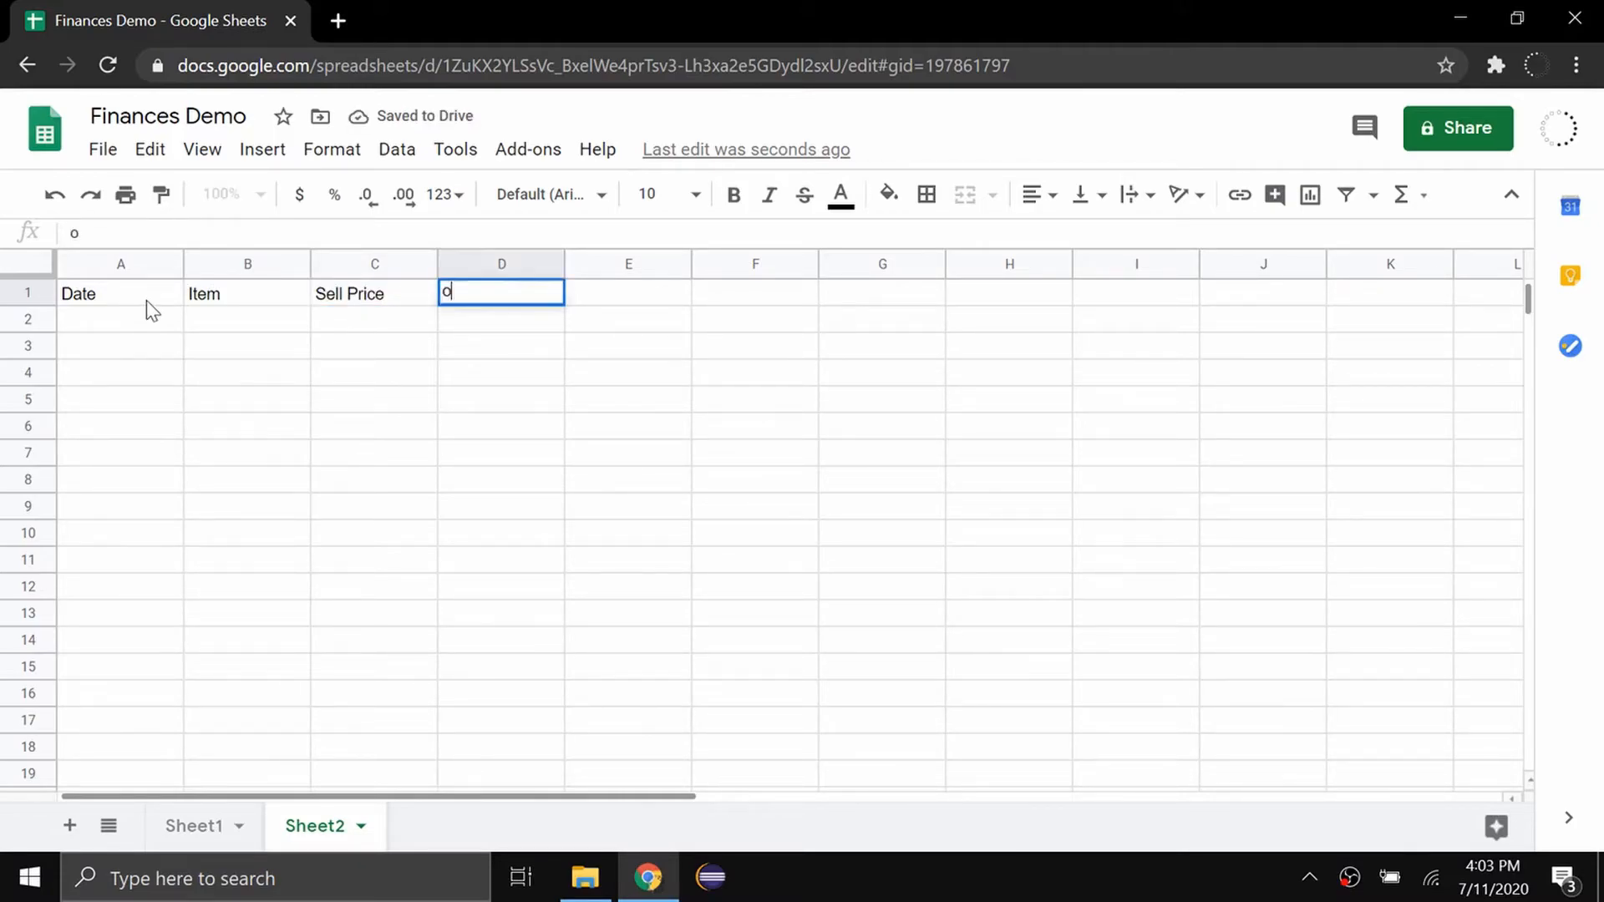
{"action": "key", "text": "Tab"}
{"action": "type", "text": "Fees"}
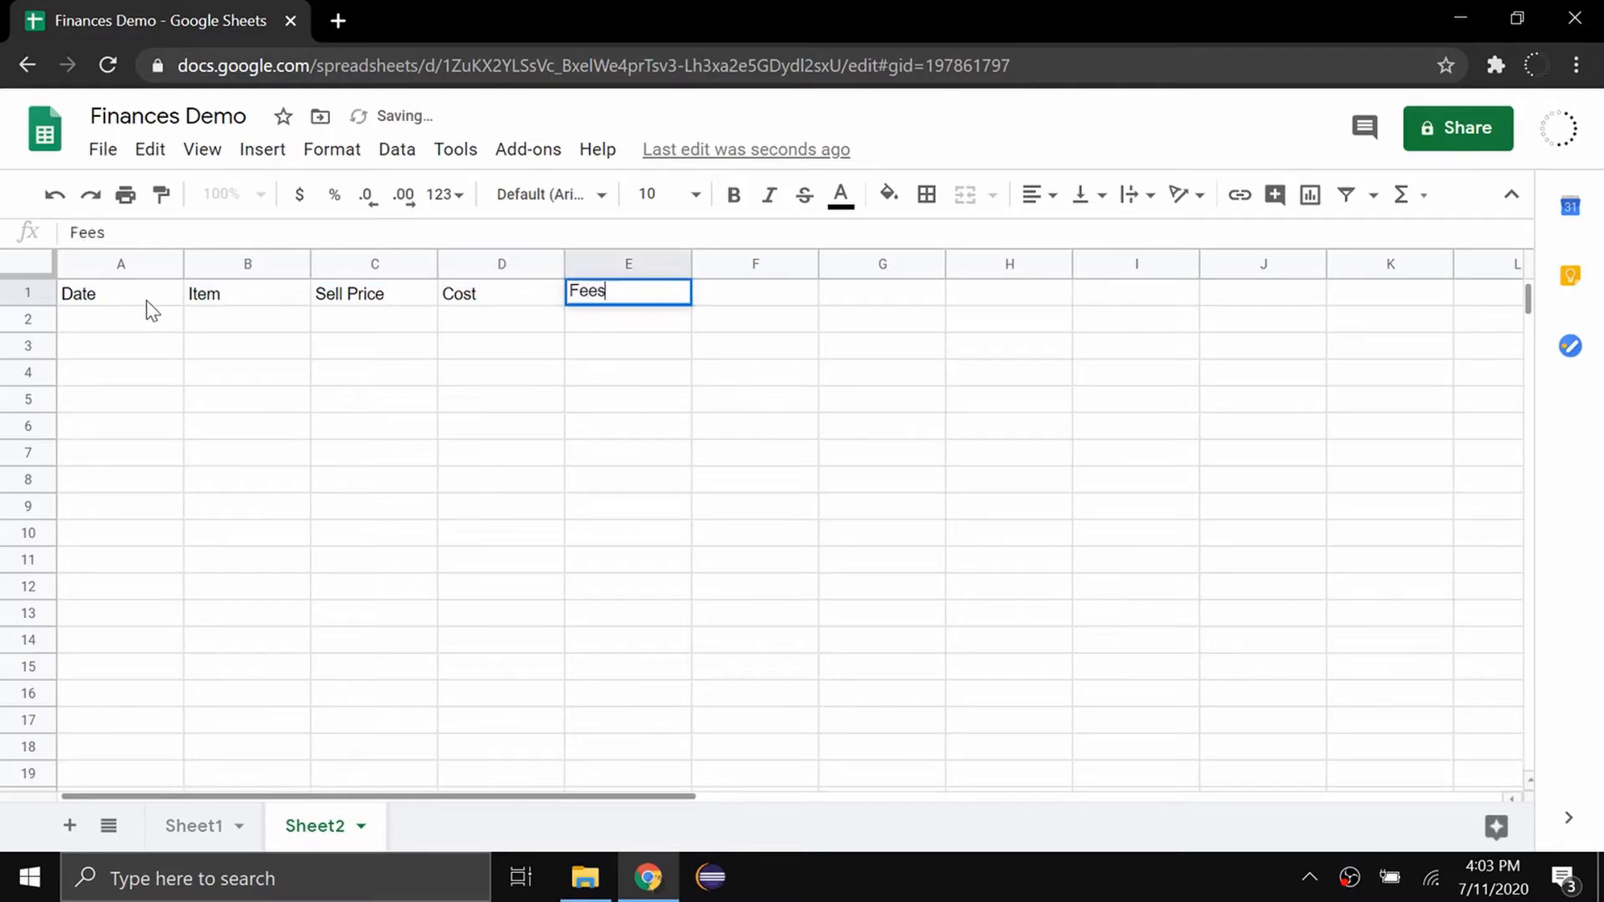
{"action": "key", "text": "Tab"}
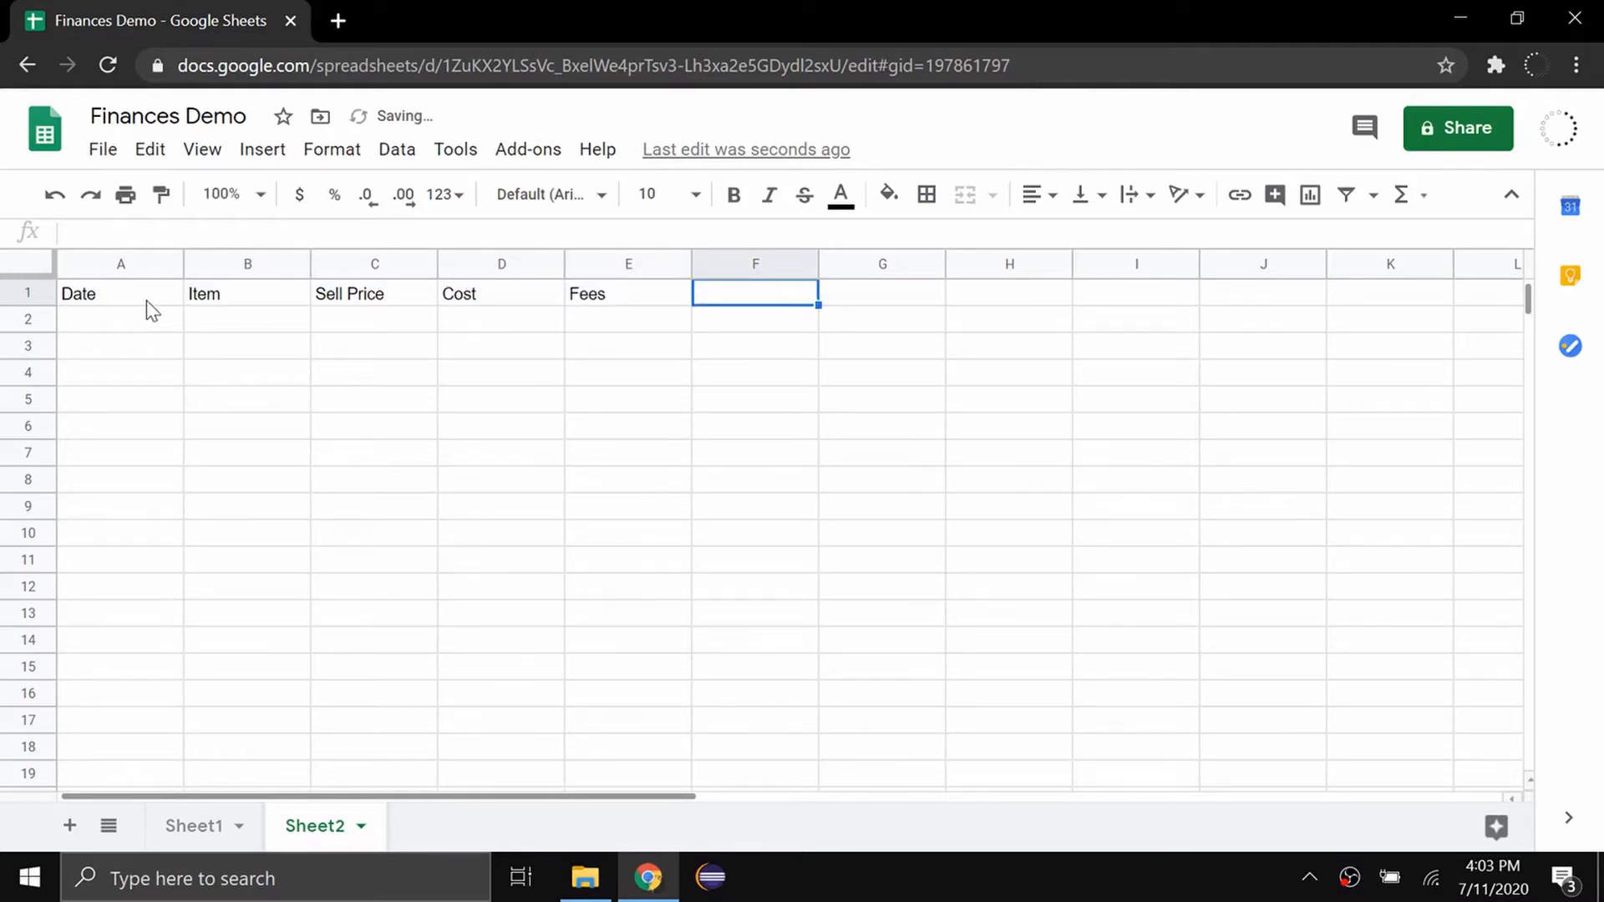
{"action": "type", "text": "Profit"}
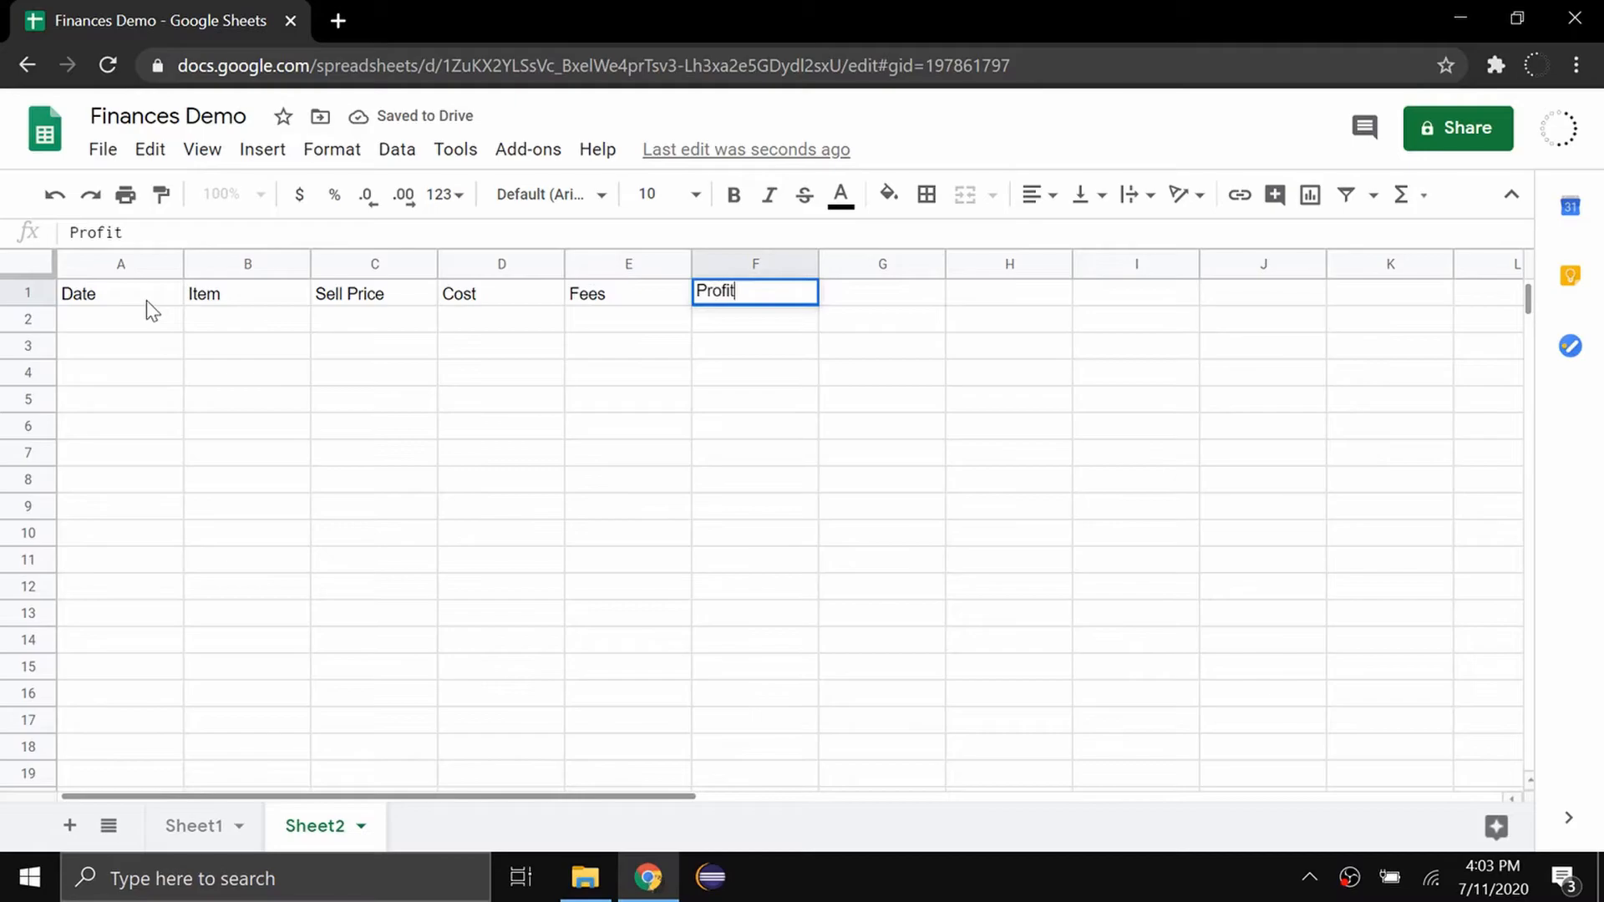
{"action": "key", "text": "Return"}
Step: Fill row 2 with date 7/11, item "t shirt", sell price 10, cost -2 and fees -5
{"action": "type", "text": "7/11"}
{"action": "key", "text": "Tab"}
{"action": "type", "text": "t shirt"}
{"action": "key", "text": "Tab"}
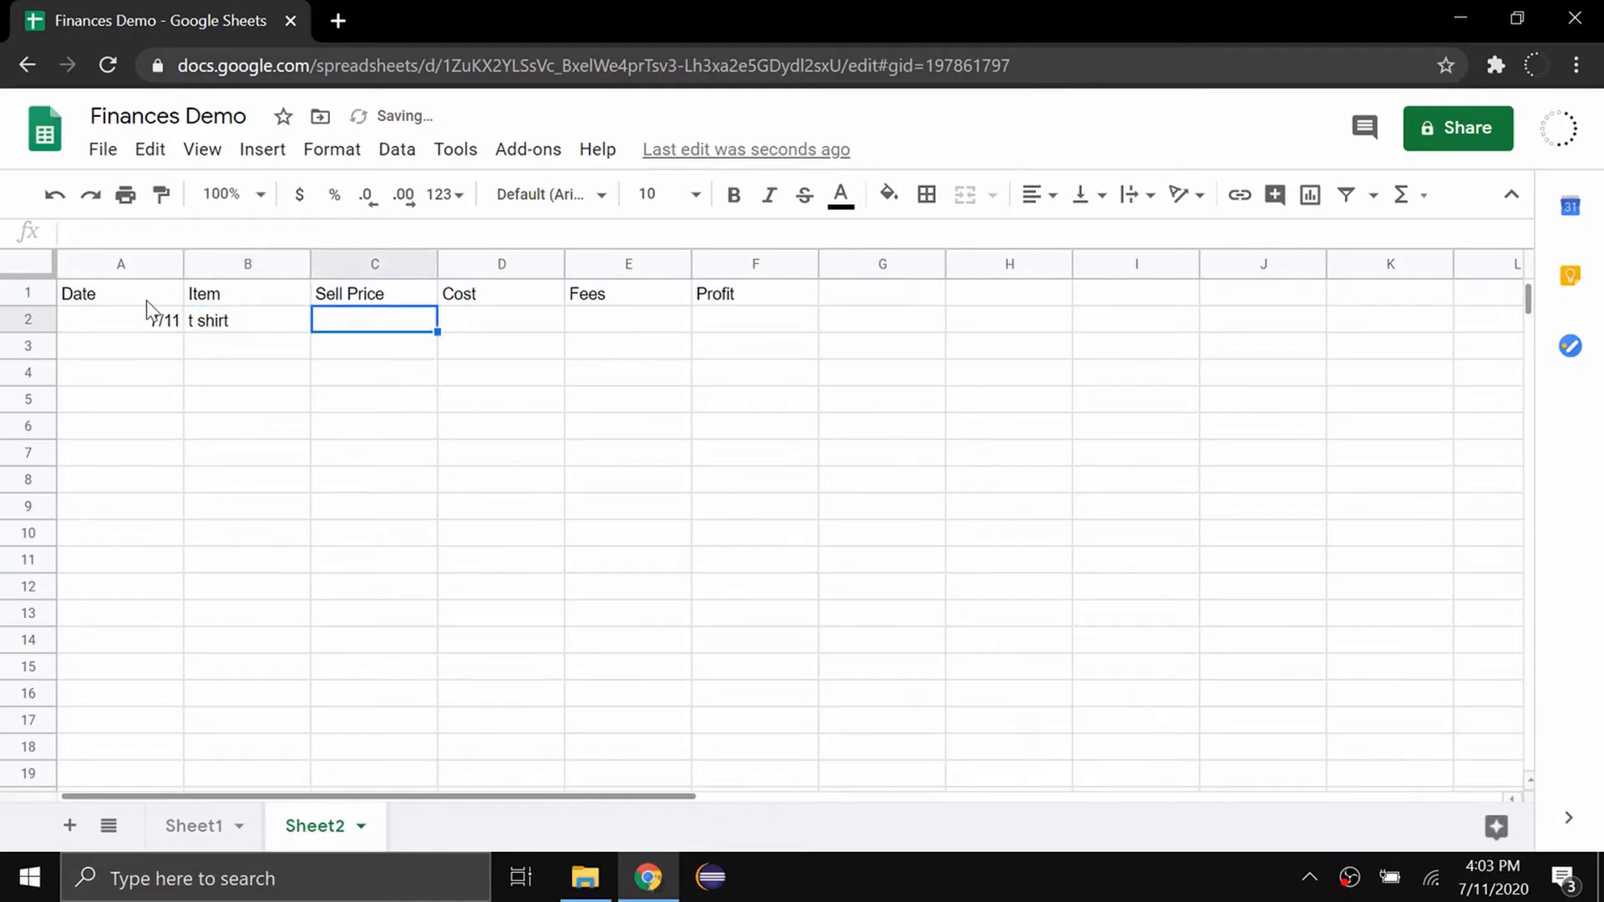
{"action": "type", "text": "10"}
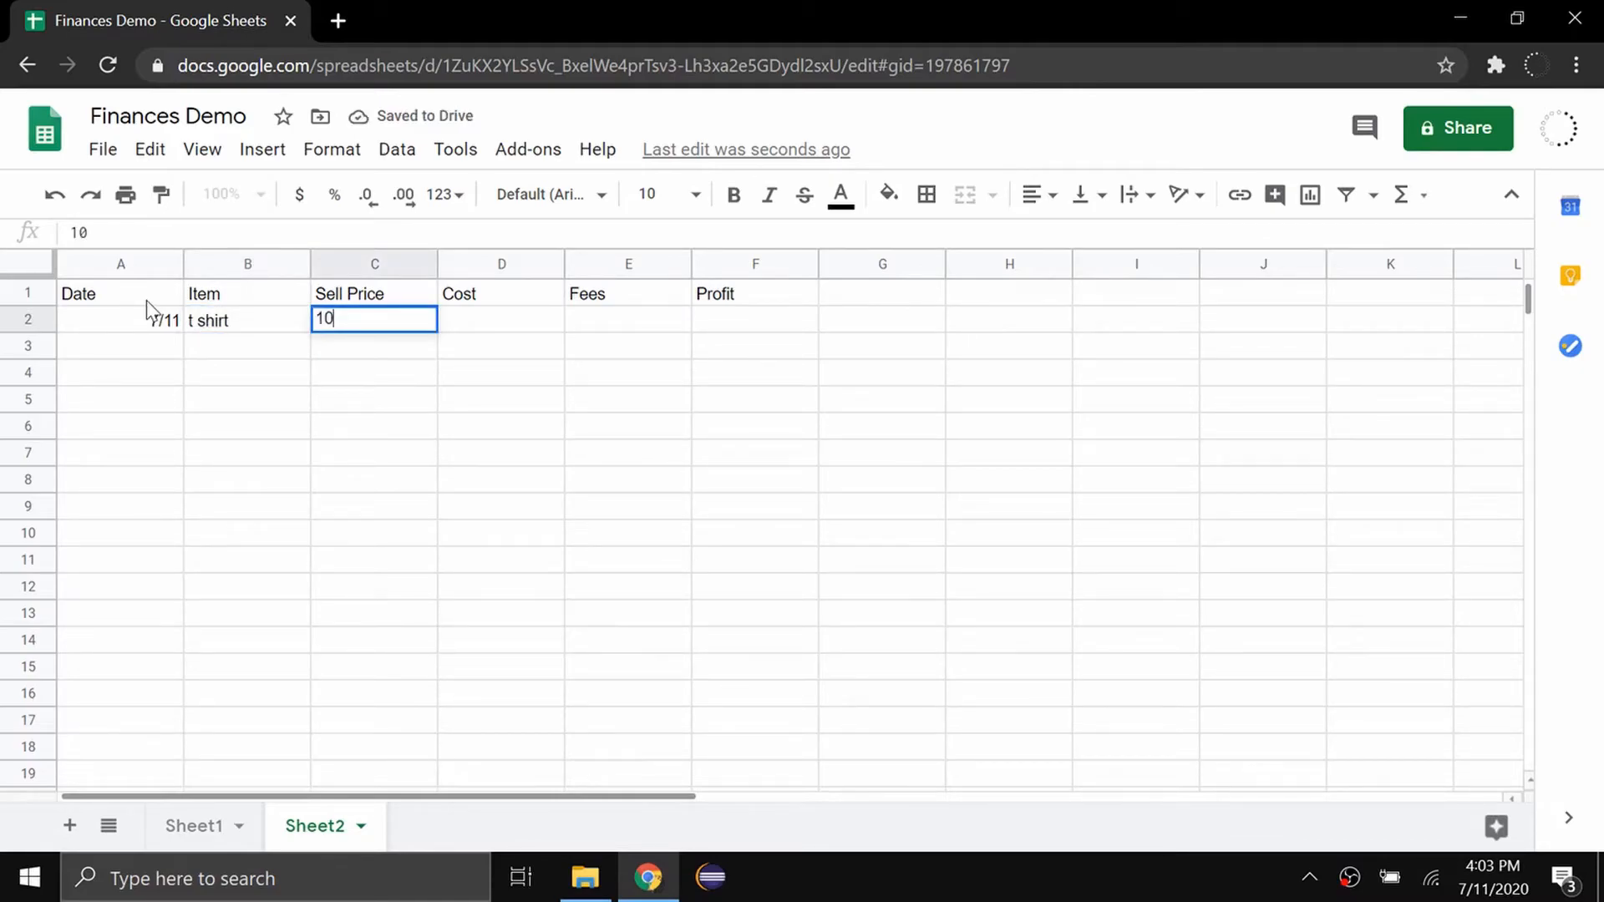
{"action": "key", "text": "Tab"}
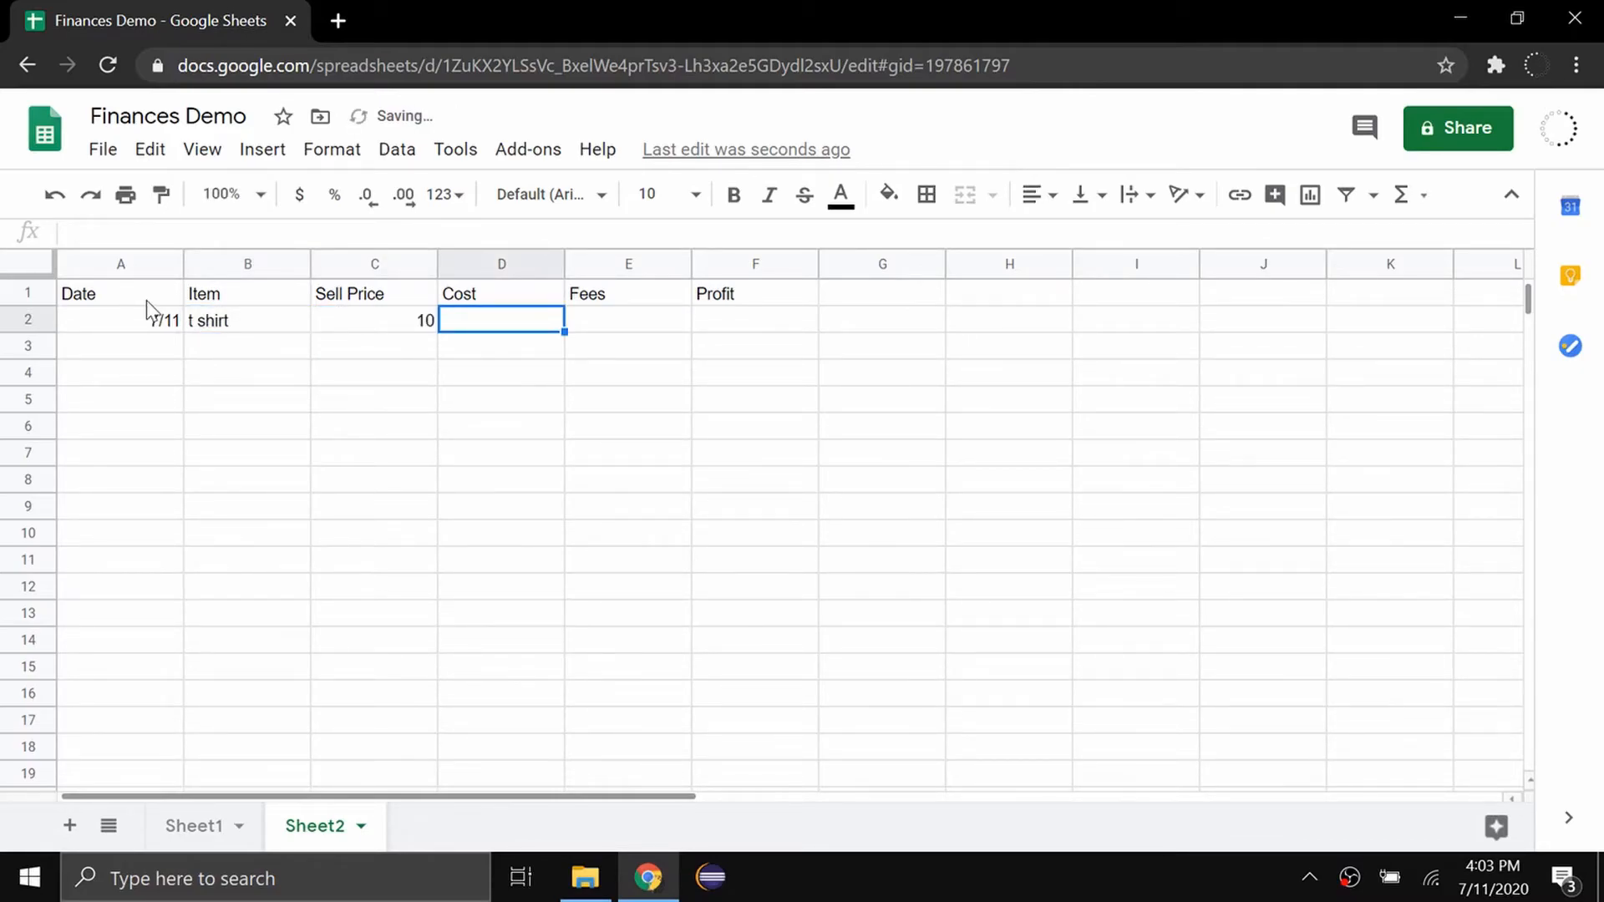
{"action": "type", "text": "-2"}
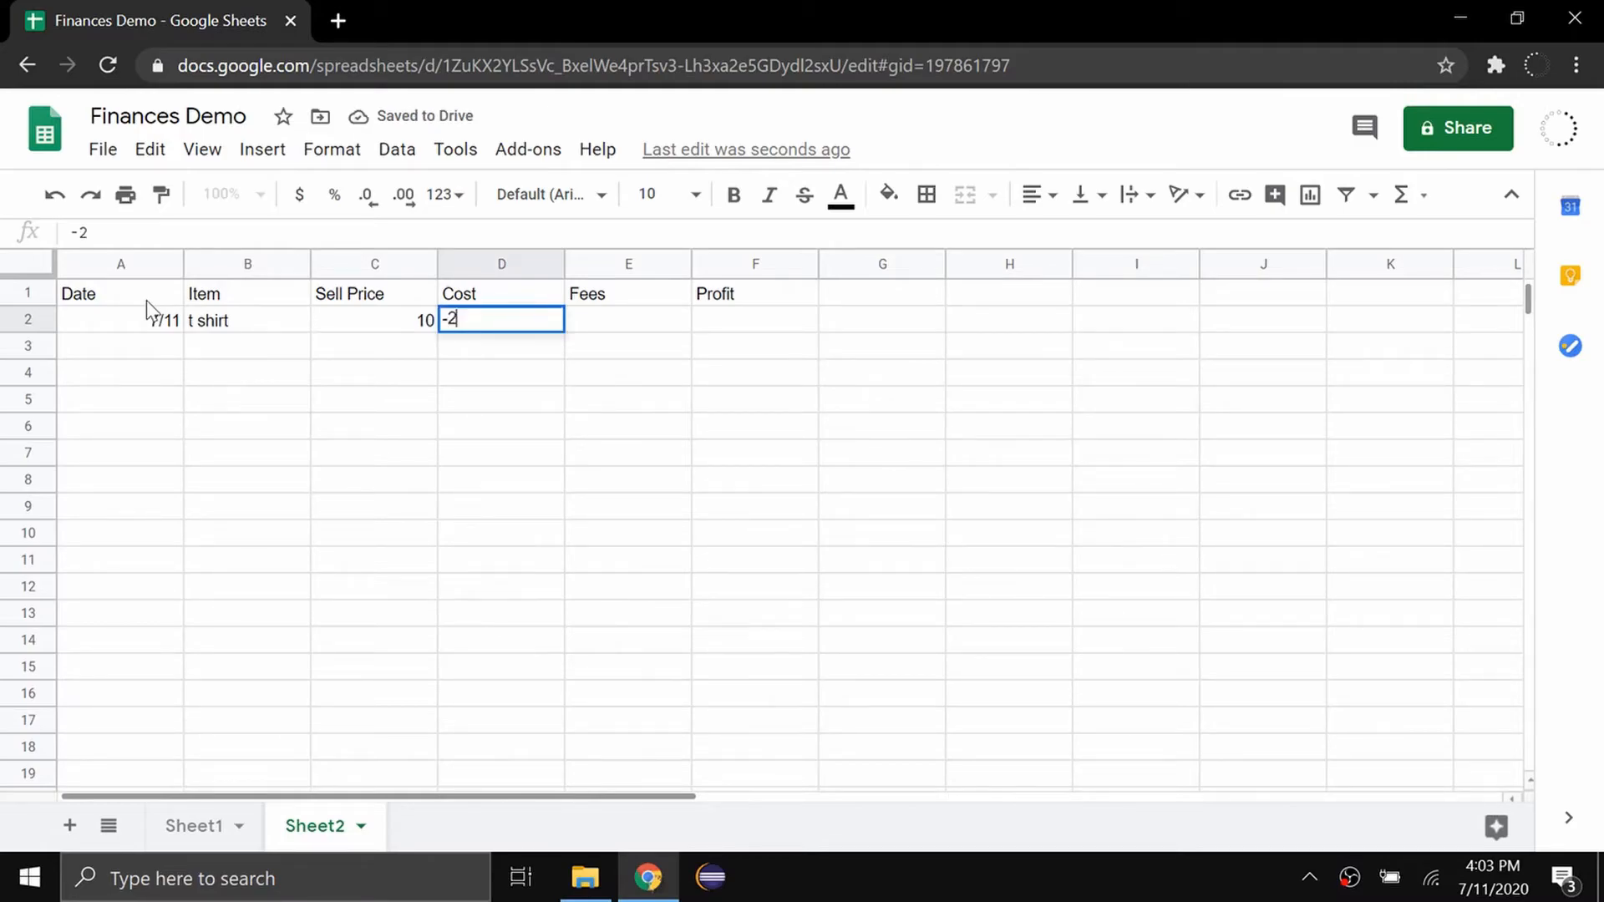
{"action": "key", "text": "Tab"}
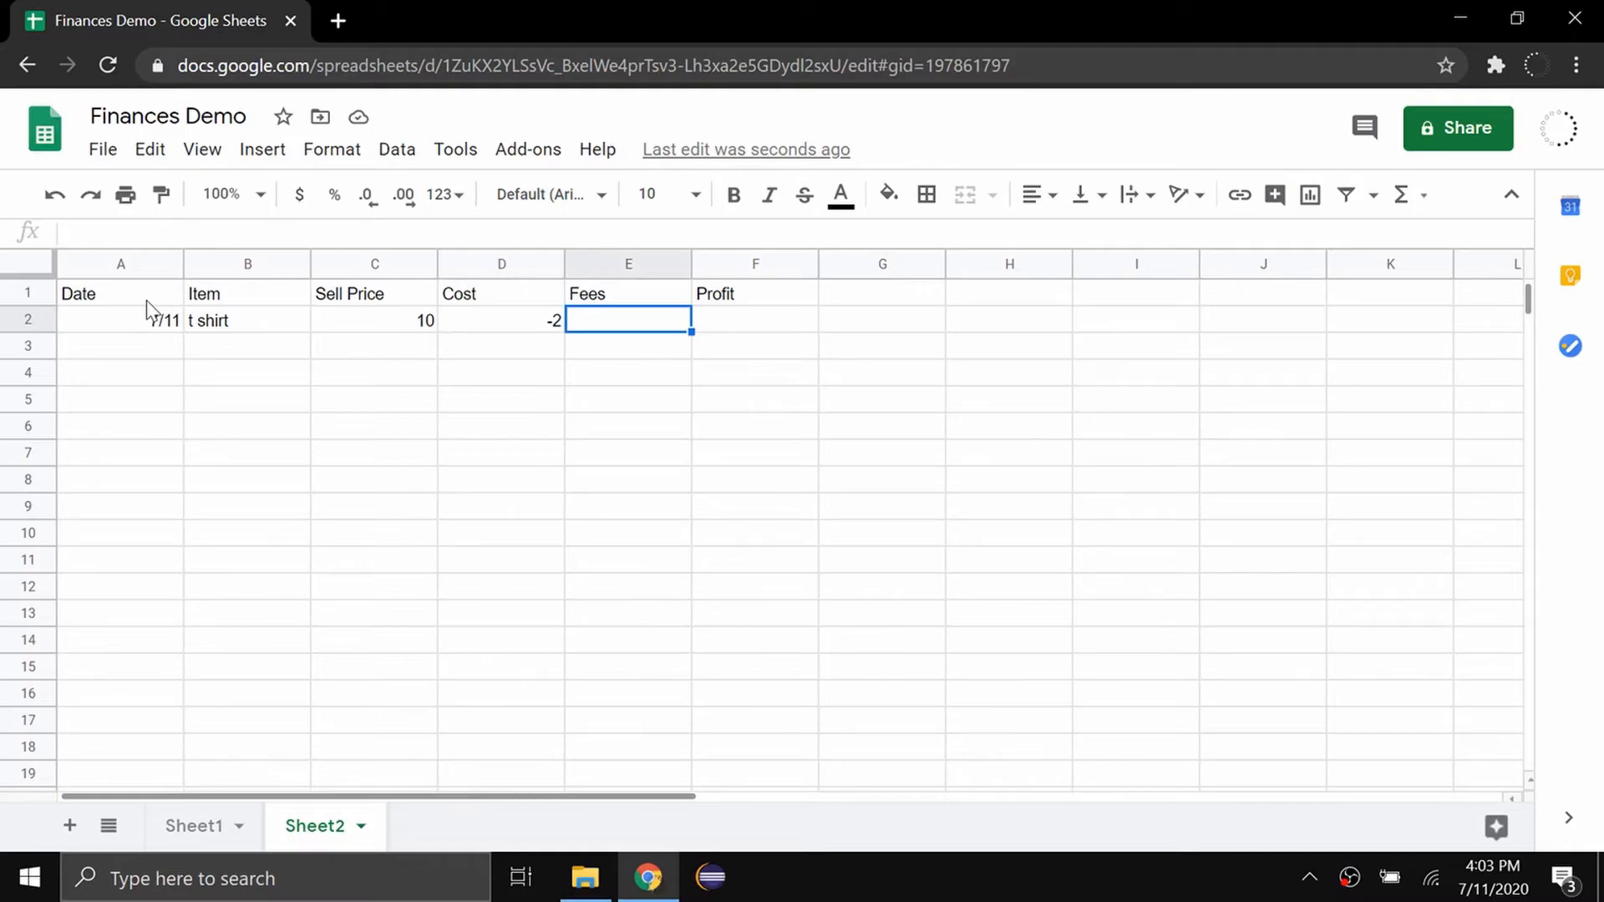
{"action": "type", "text": "-5"}
{"action": "key", "text": "Tab"}
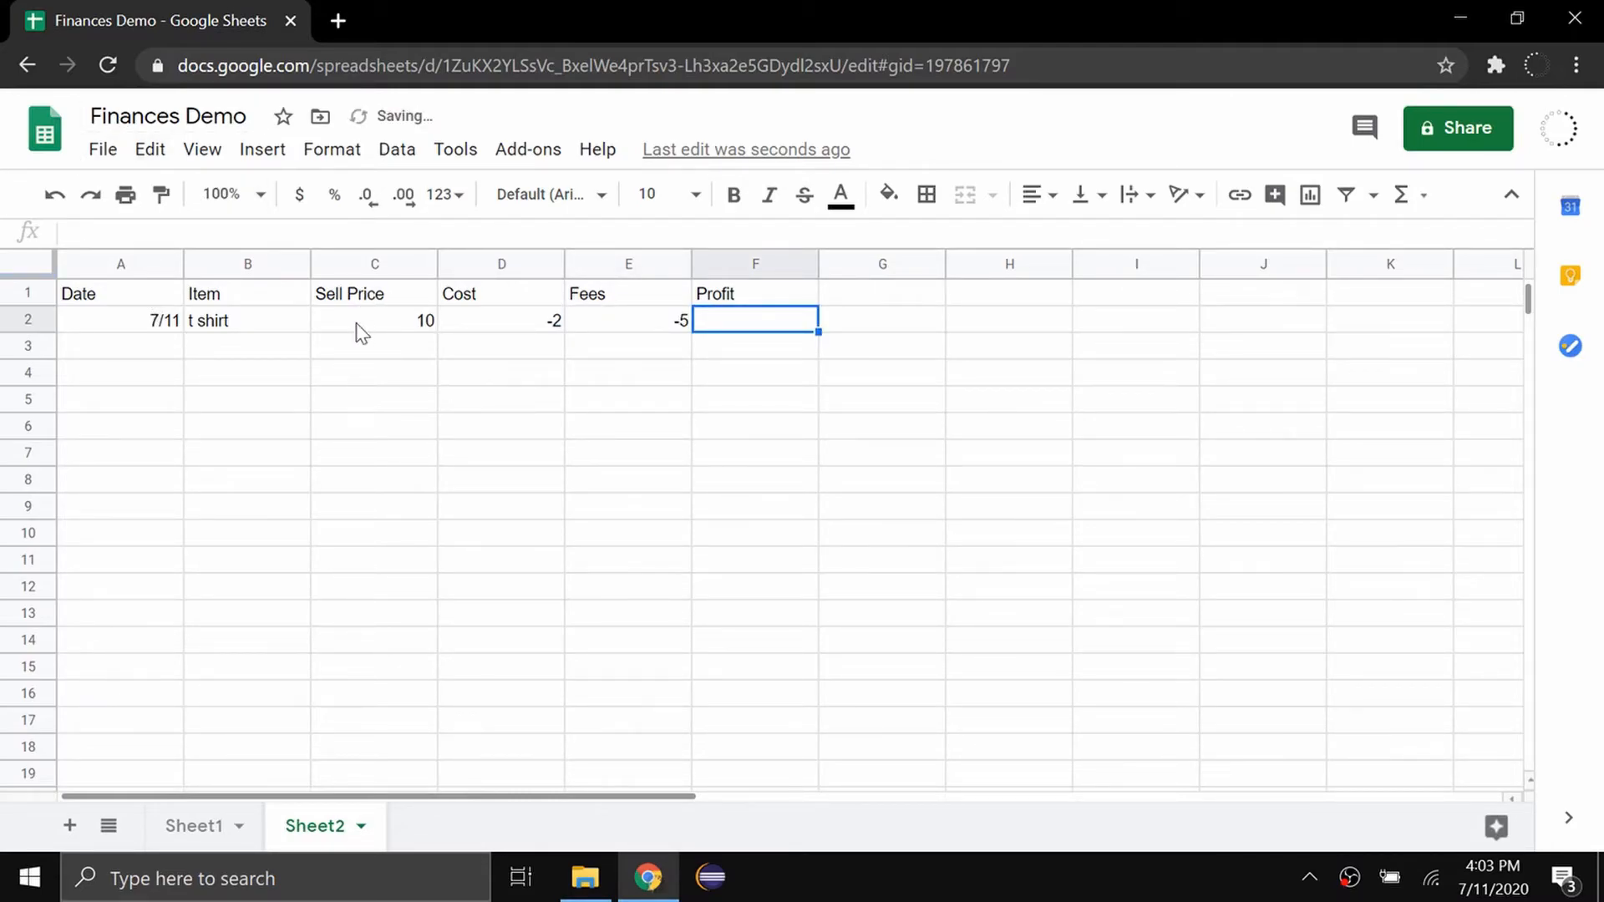
Step: Format the Sell Price to Profit columns (C to F) from row 2 downward as currency
{"action": "left_click_drag", "start_coordinate": [354, 319], "coordinate": [775, 850]}
{"action": "scroll", "coordinate": [650, 435], "scroll_direction": "up", "scroll_amount": 12}
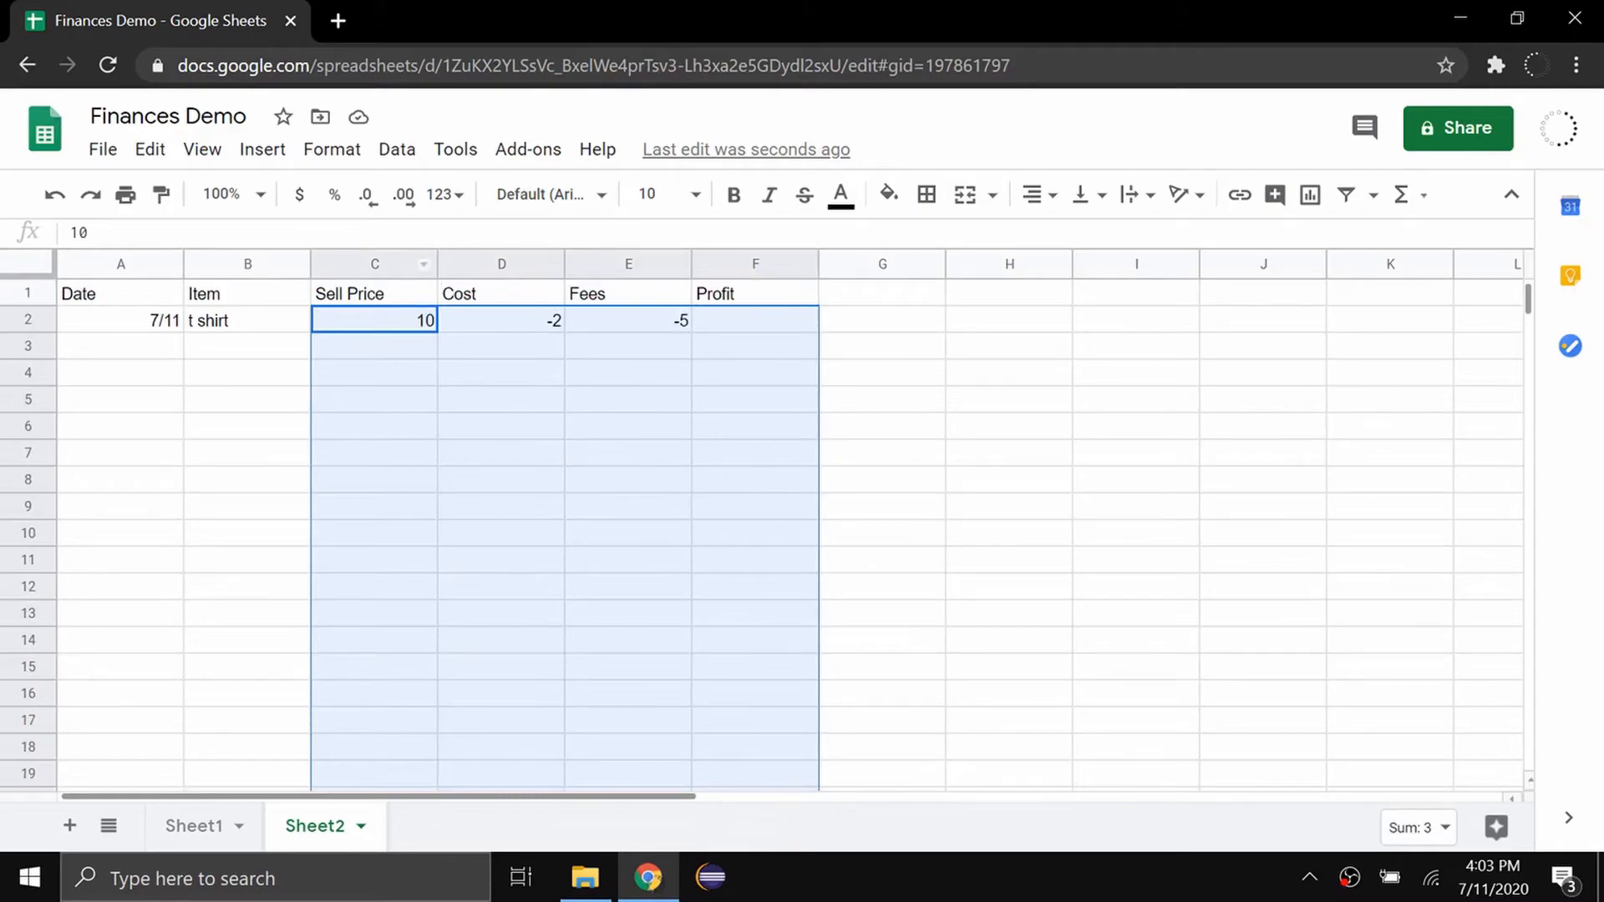
{"action": "left_click", "coordinate": [299, 195]}
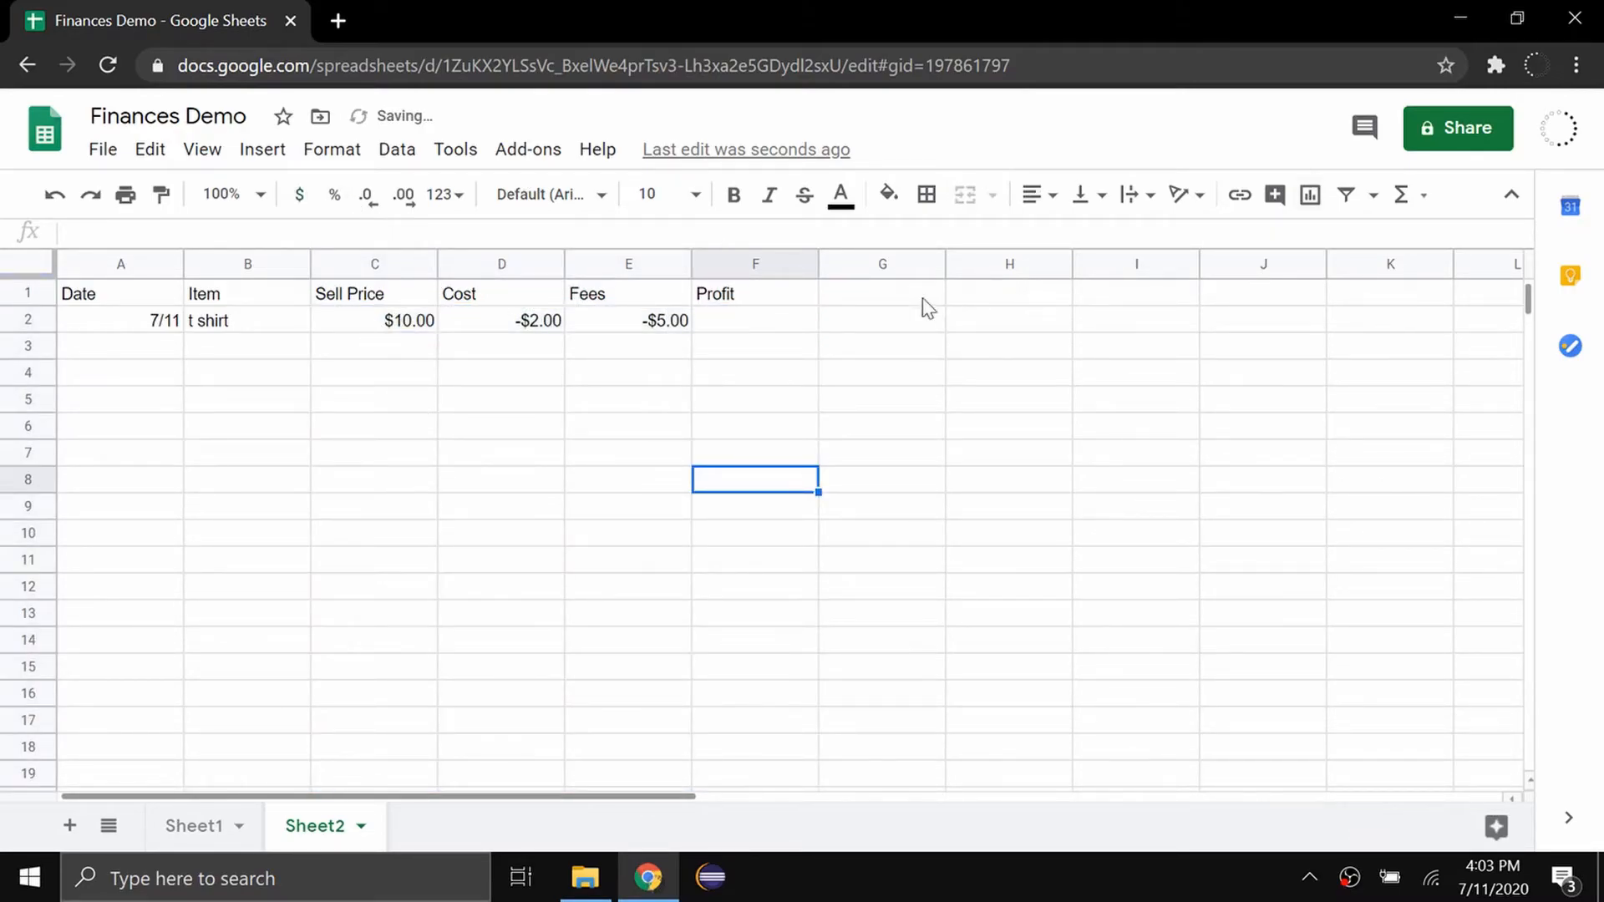
Step: Sum the t-shirt's sell price, cost and fees in C2:E2 into the Profit cell F2 with the SUM function
{"action": "left_click_drag", "start_coordinate": [396, 325], "coordinate": [618, 324]}
{"action": "left_click", "coordinate": [1406, 194]}
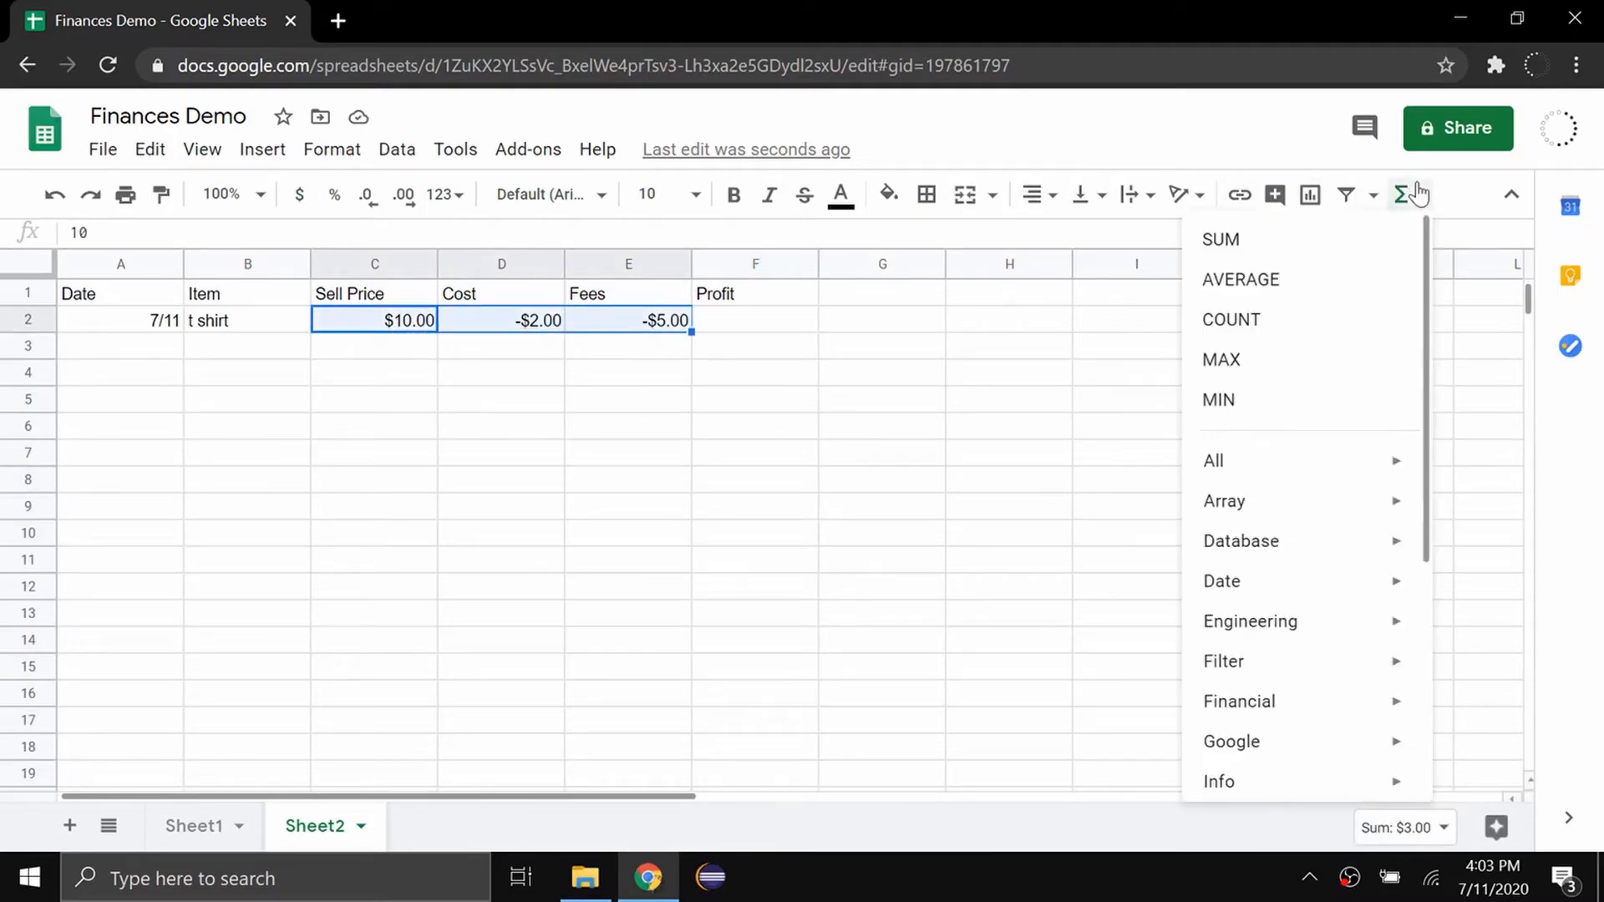
{"action": "left_click", "coordinate": [1219, 238]}
{"action": "key", "text": "Return"}
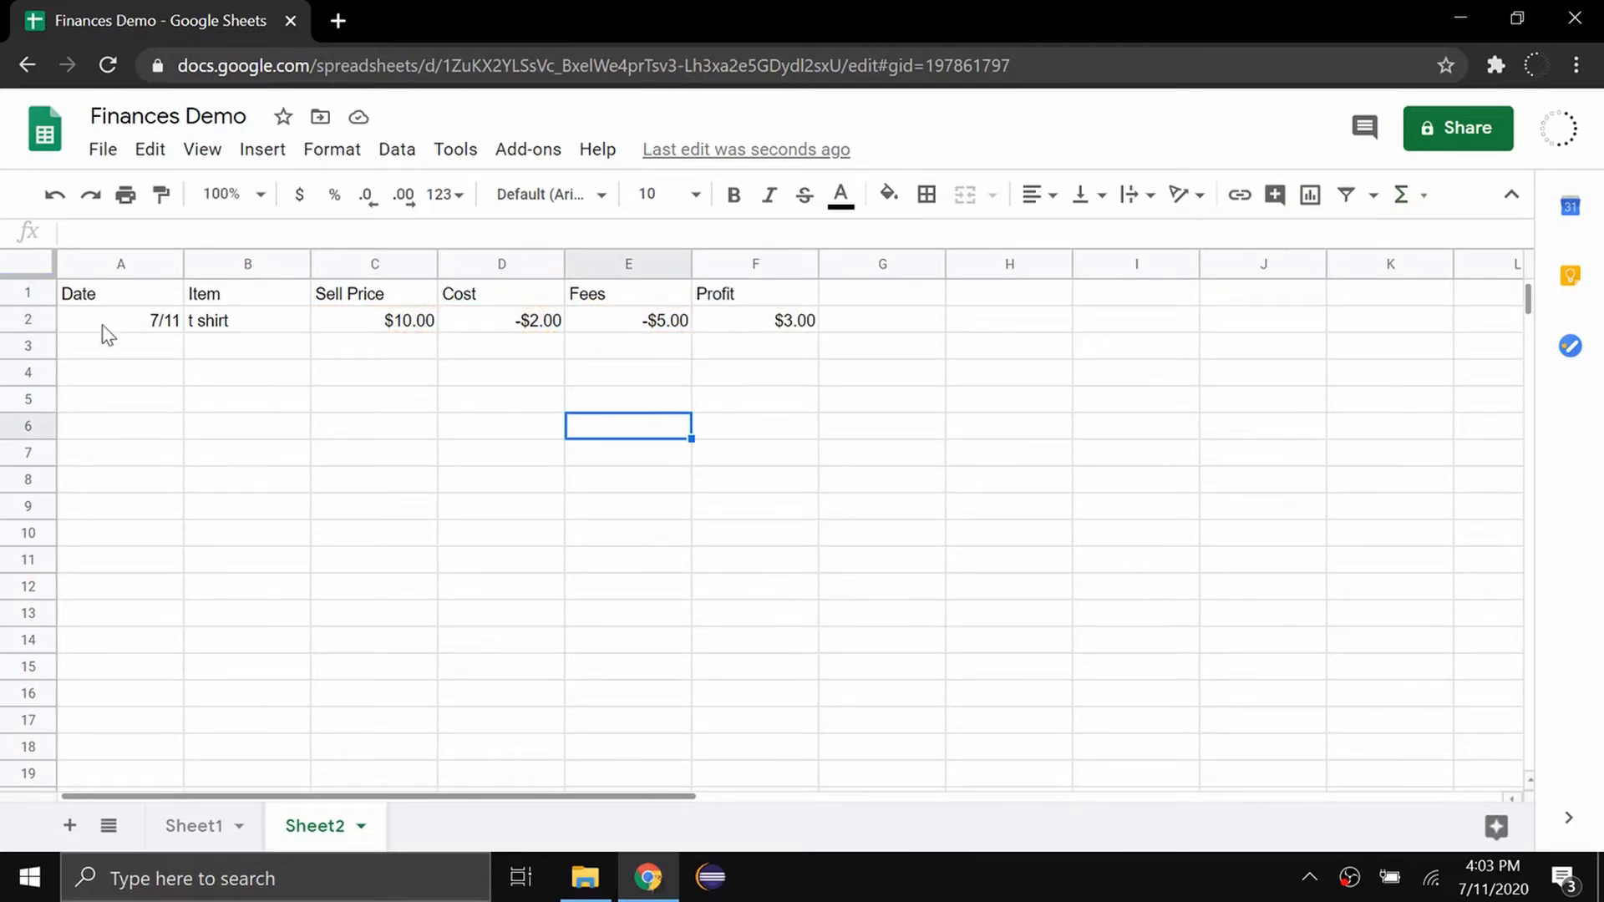
{"action": "left_click", "coordinate": [734, 349]}
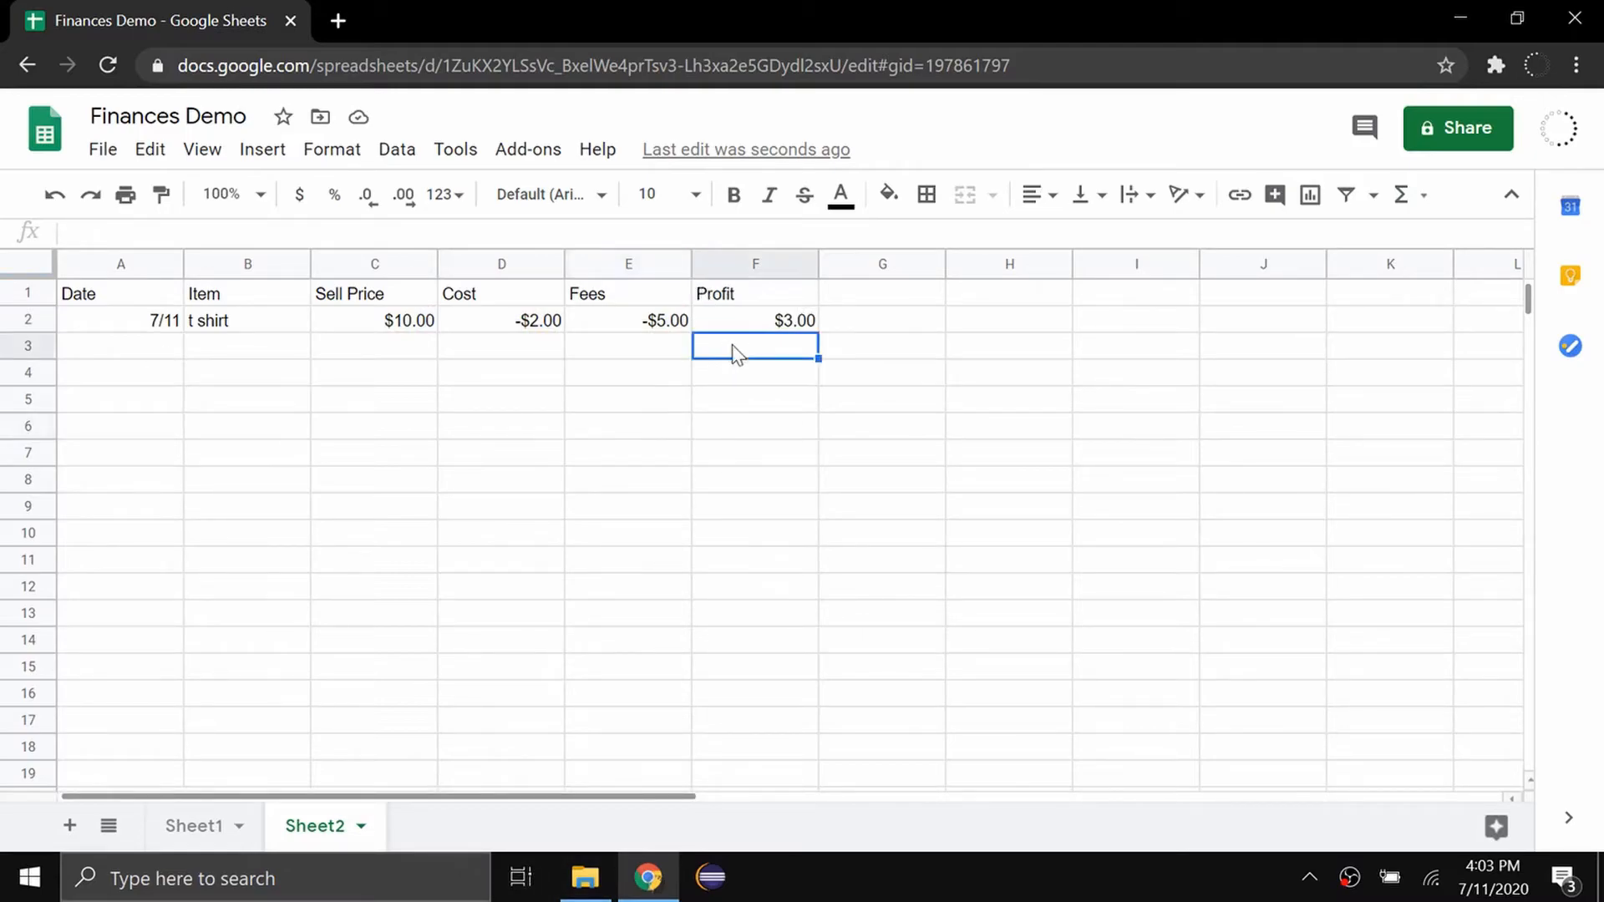
Step: Enter the sample profits 6, 7, -2 and 30 in cells F3 to F6 of the Profit column
{"action": "type", "text": "6"}
{"action": "key", "text": "Return"}
{"action": "type", "text": "7"}
{"action": "key", "text": "Return"}
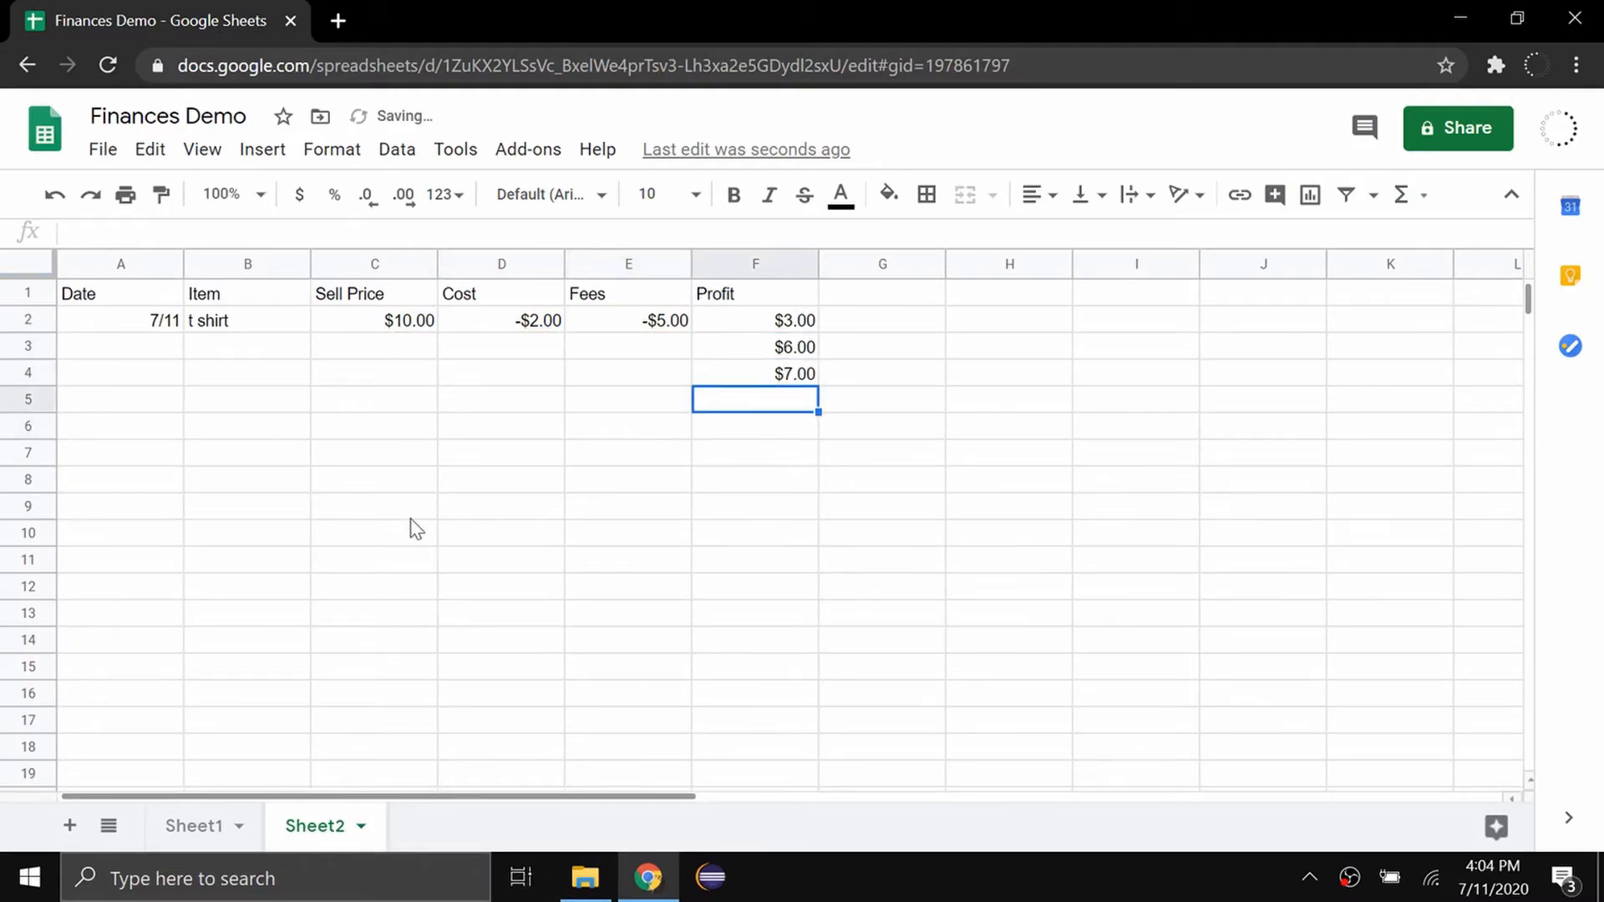
{"action": "type", "text": "-2"}
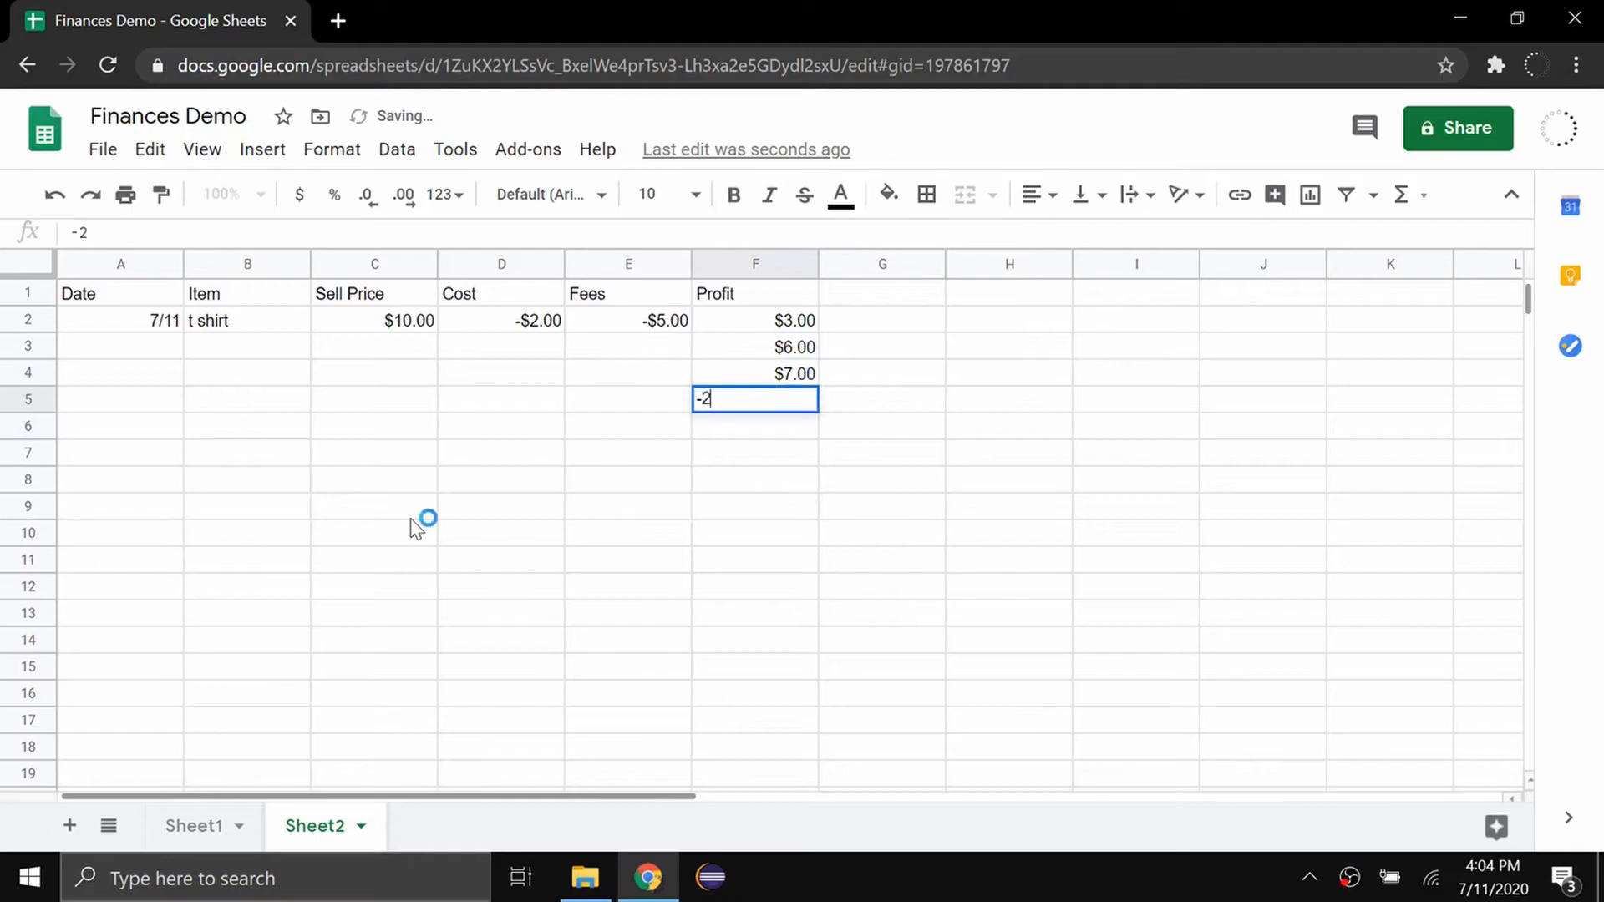
{"action": "key", "text": "Return"}
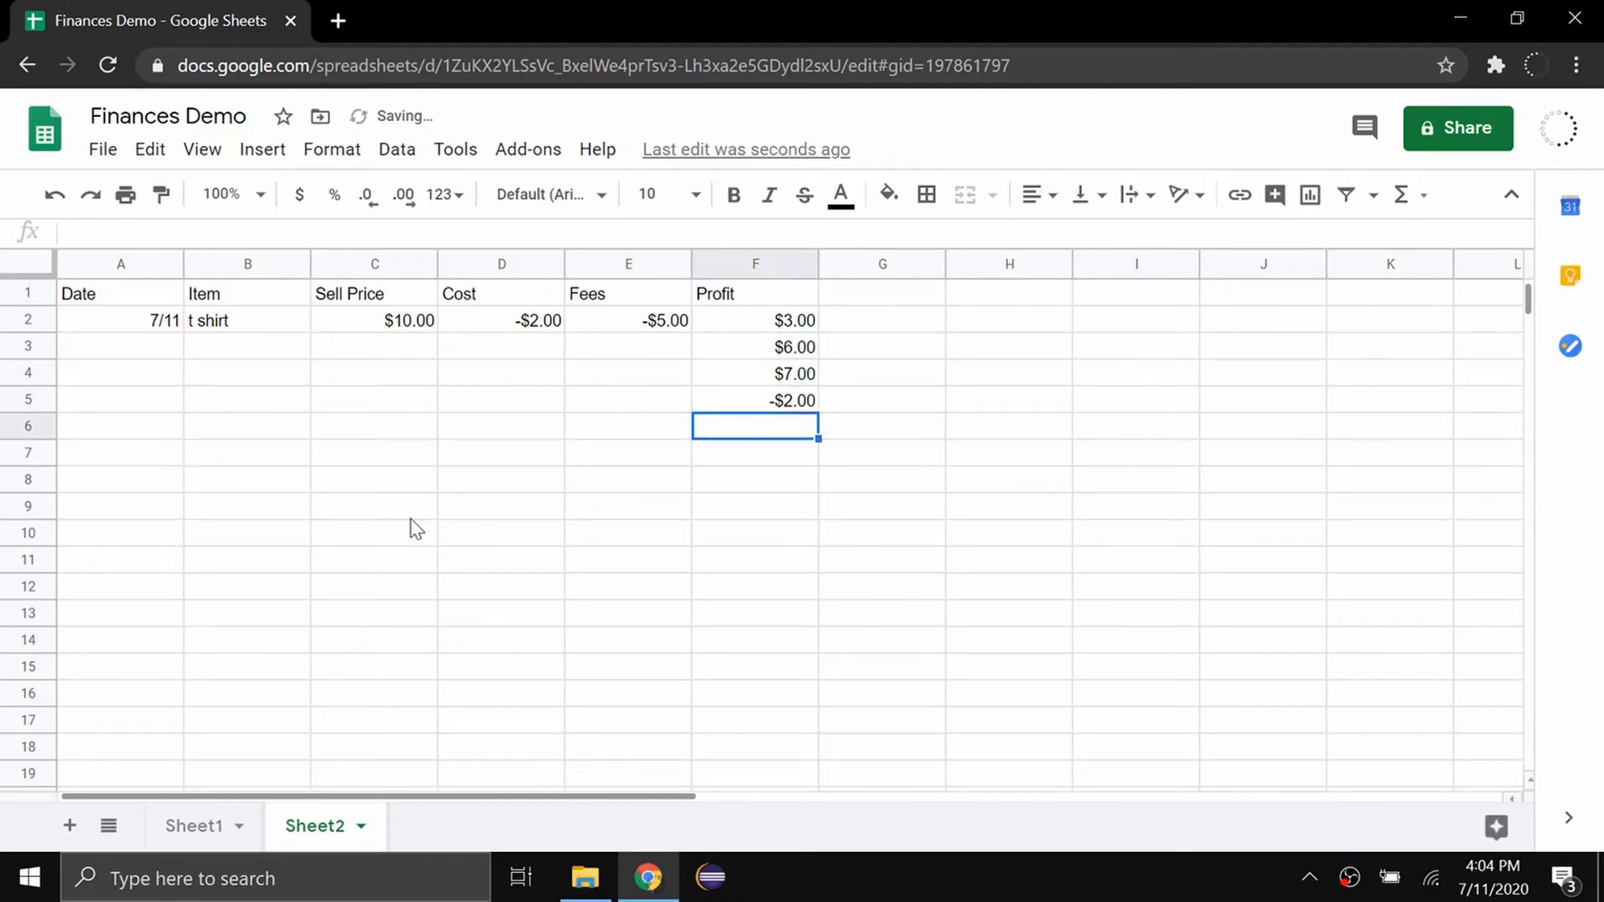
{"action": "type", "text": "30"}
{"action": "key", "text": "Return"}
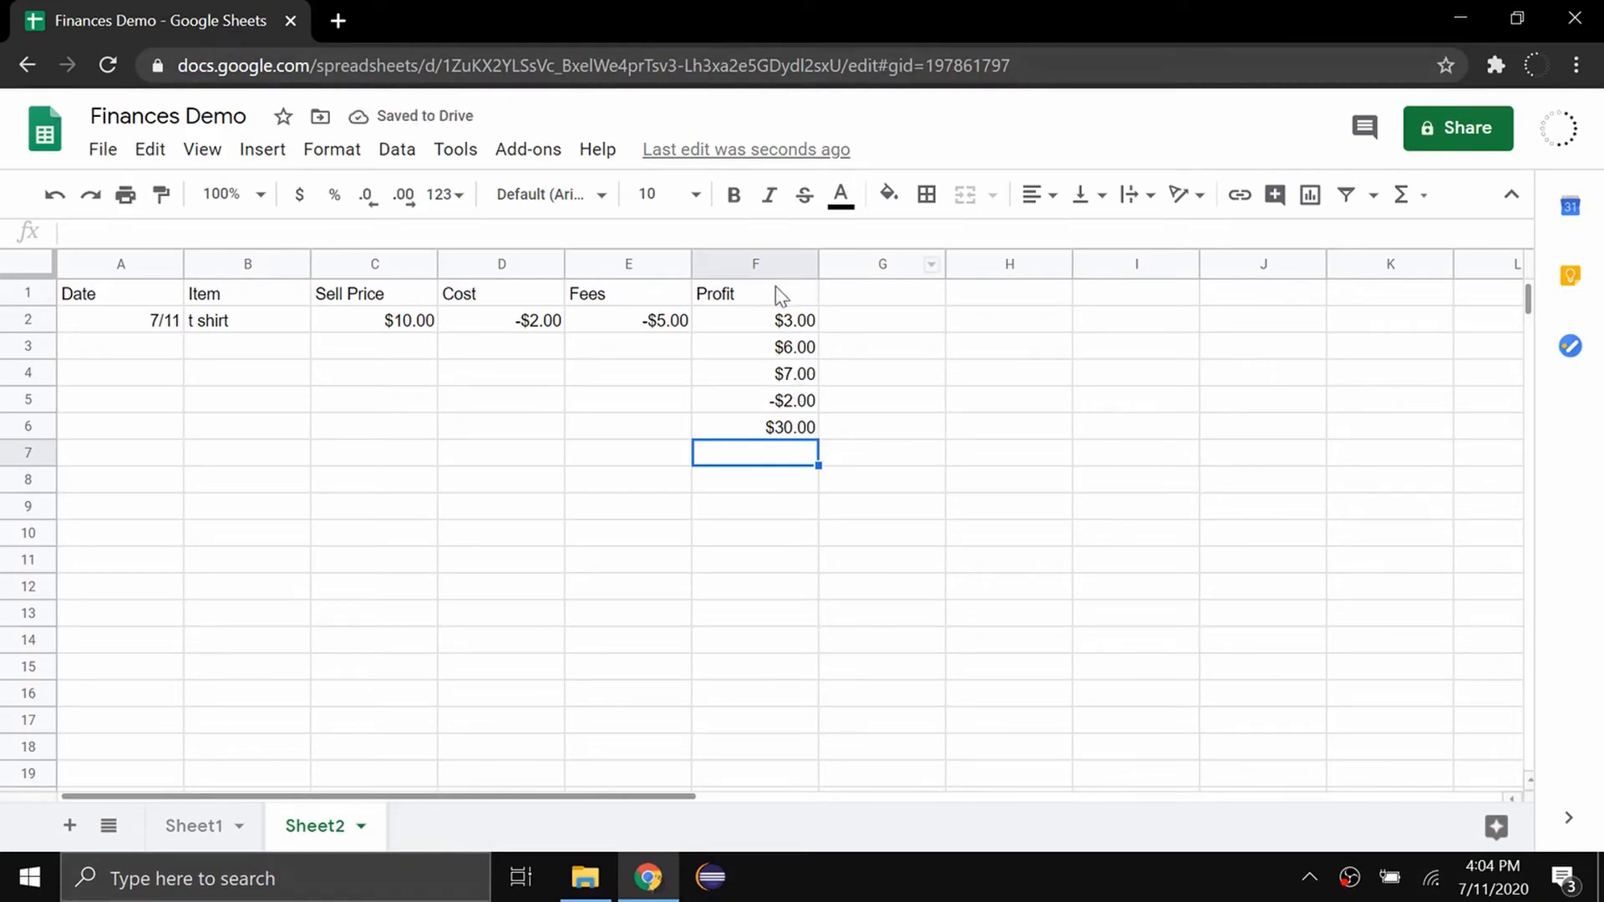
Step: Sum the Profit range F2:F78 with the SUM function in F79 and cut the formula text out of that cell
{"action": "left_click_drag", "start_coordinate": [795, 320], "coordinate": [724, 763]}
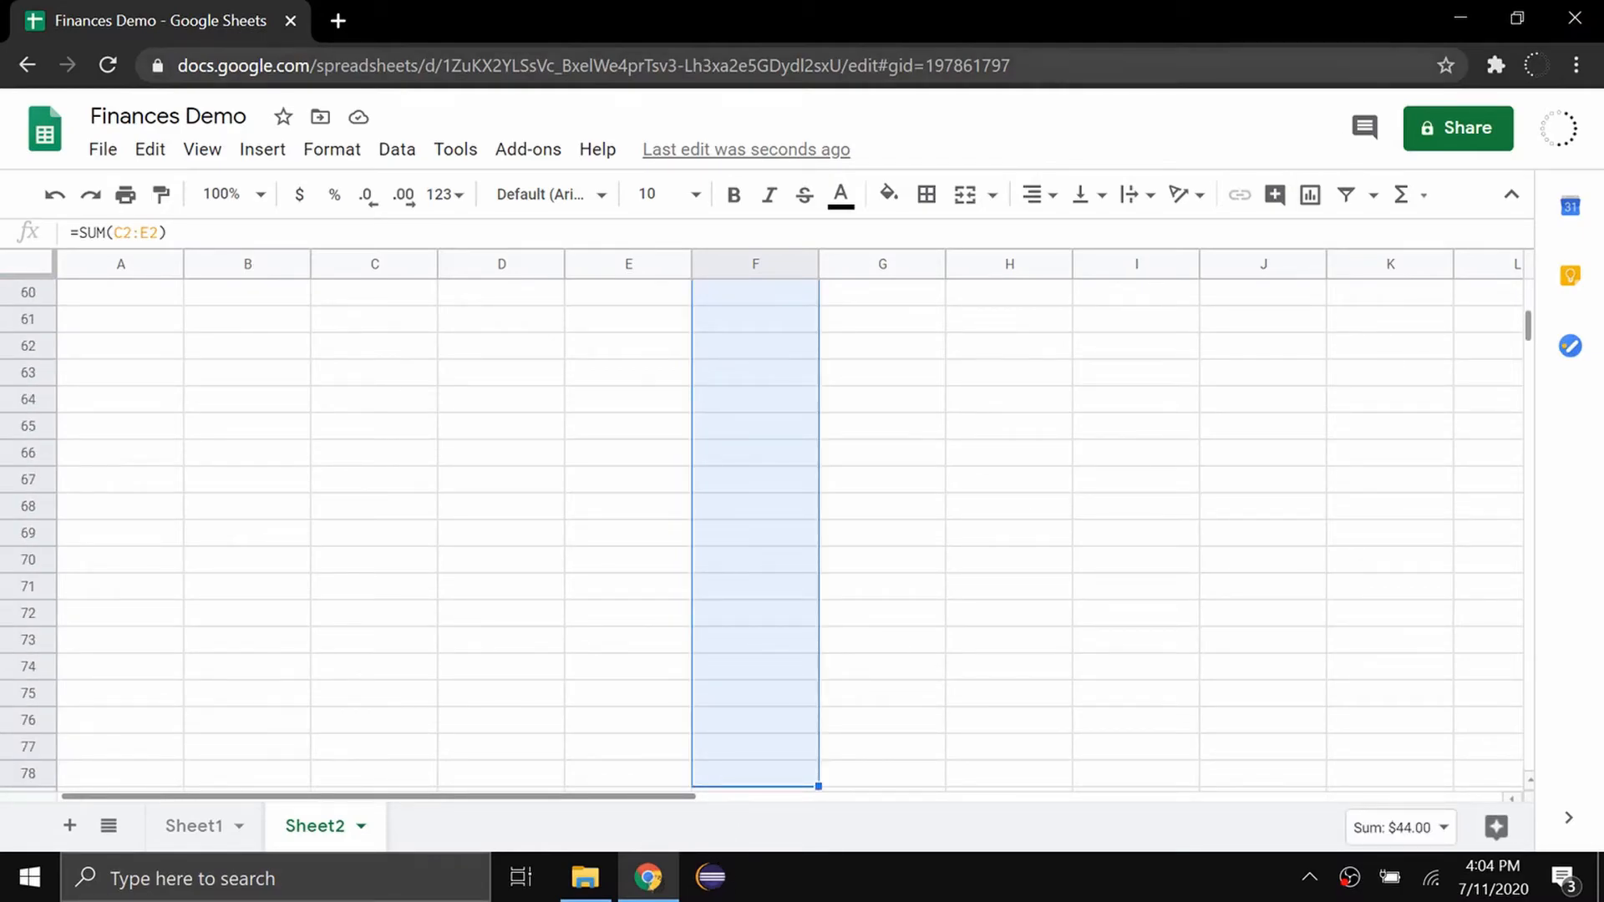
{"action": "left_click", "coordinate": [1411, 194]}
{"action": "left_click", "coordinate": [1321, 242]}
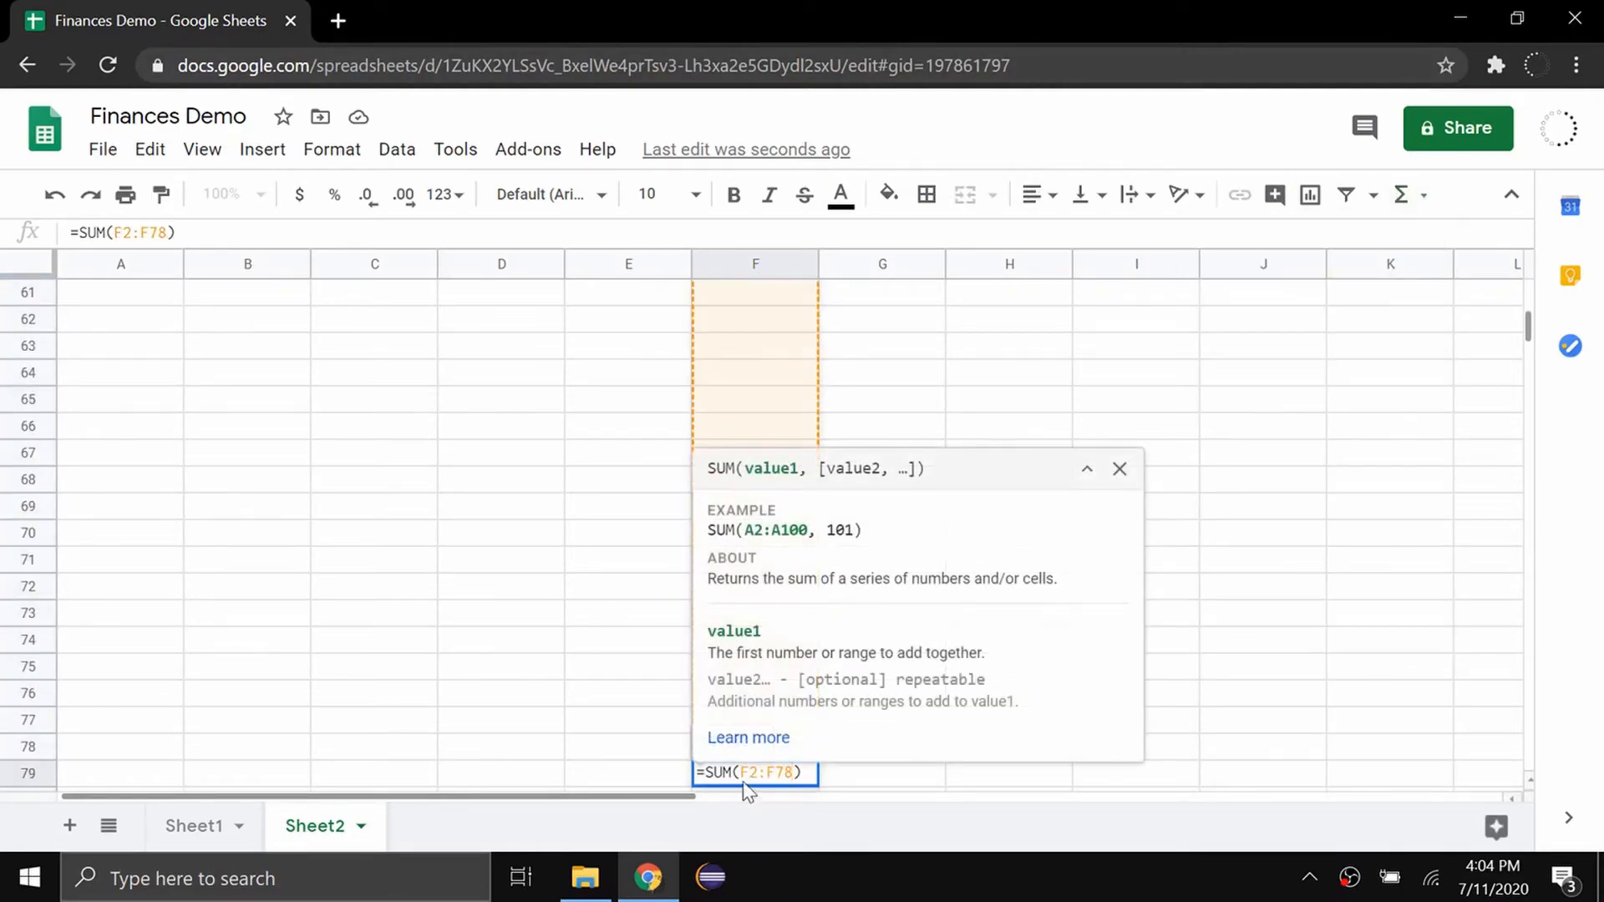
{"action": "left_click_drag", "start_coordinate": [804, 773], "coordinate": [679, 754]}
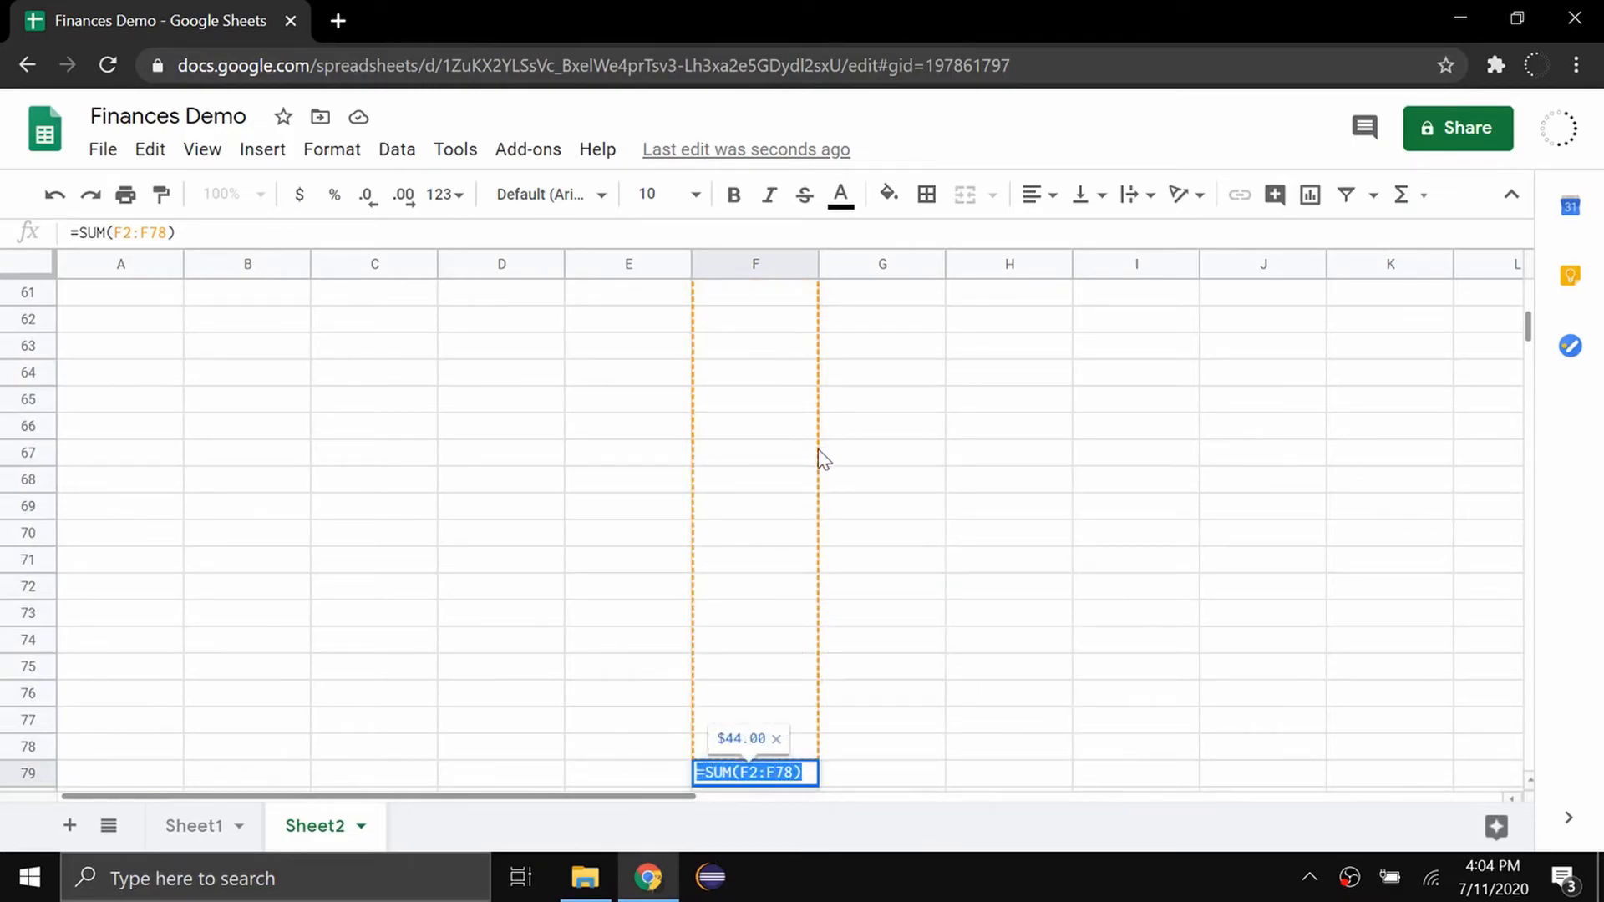
{"action": "key", "text": "ctrl+x"}
{"action": "scroll", "coordinate": [902, 455], "scroll_direction": "up", "scroll_amount": 20}
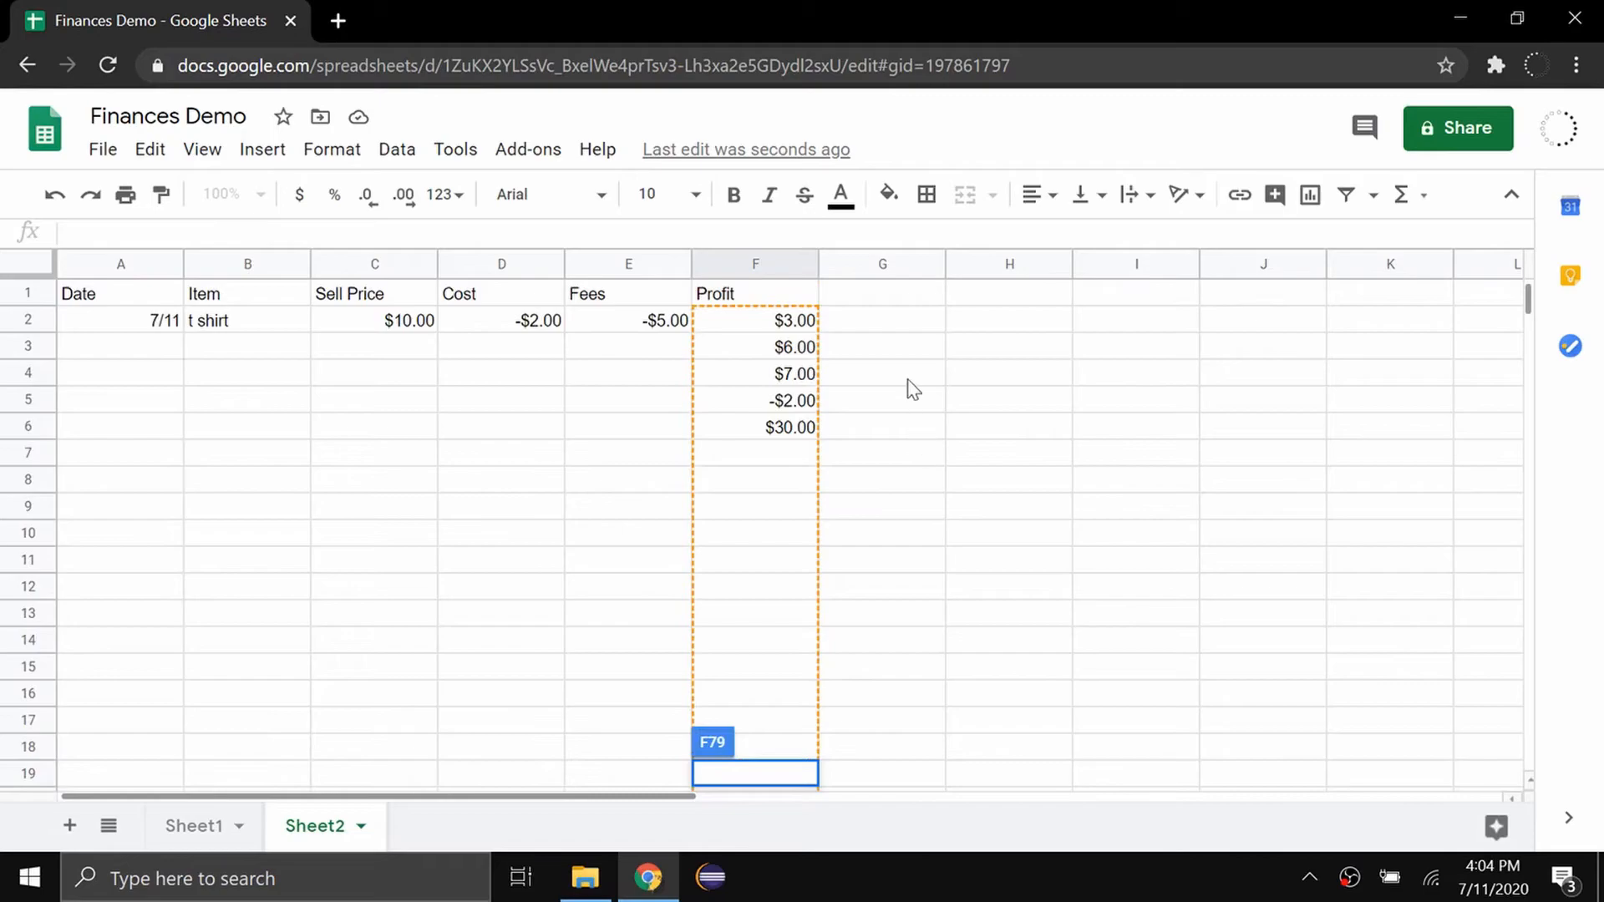
{"action": "left_click", "coordinate": [986, 334]}
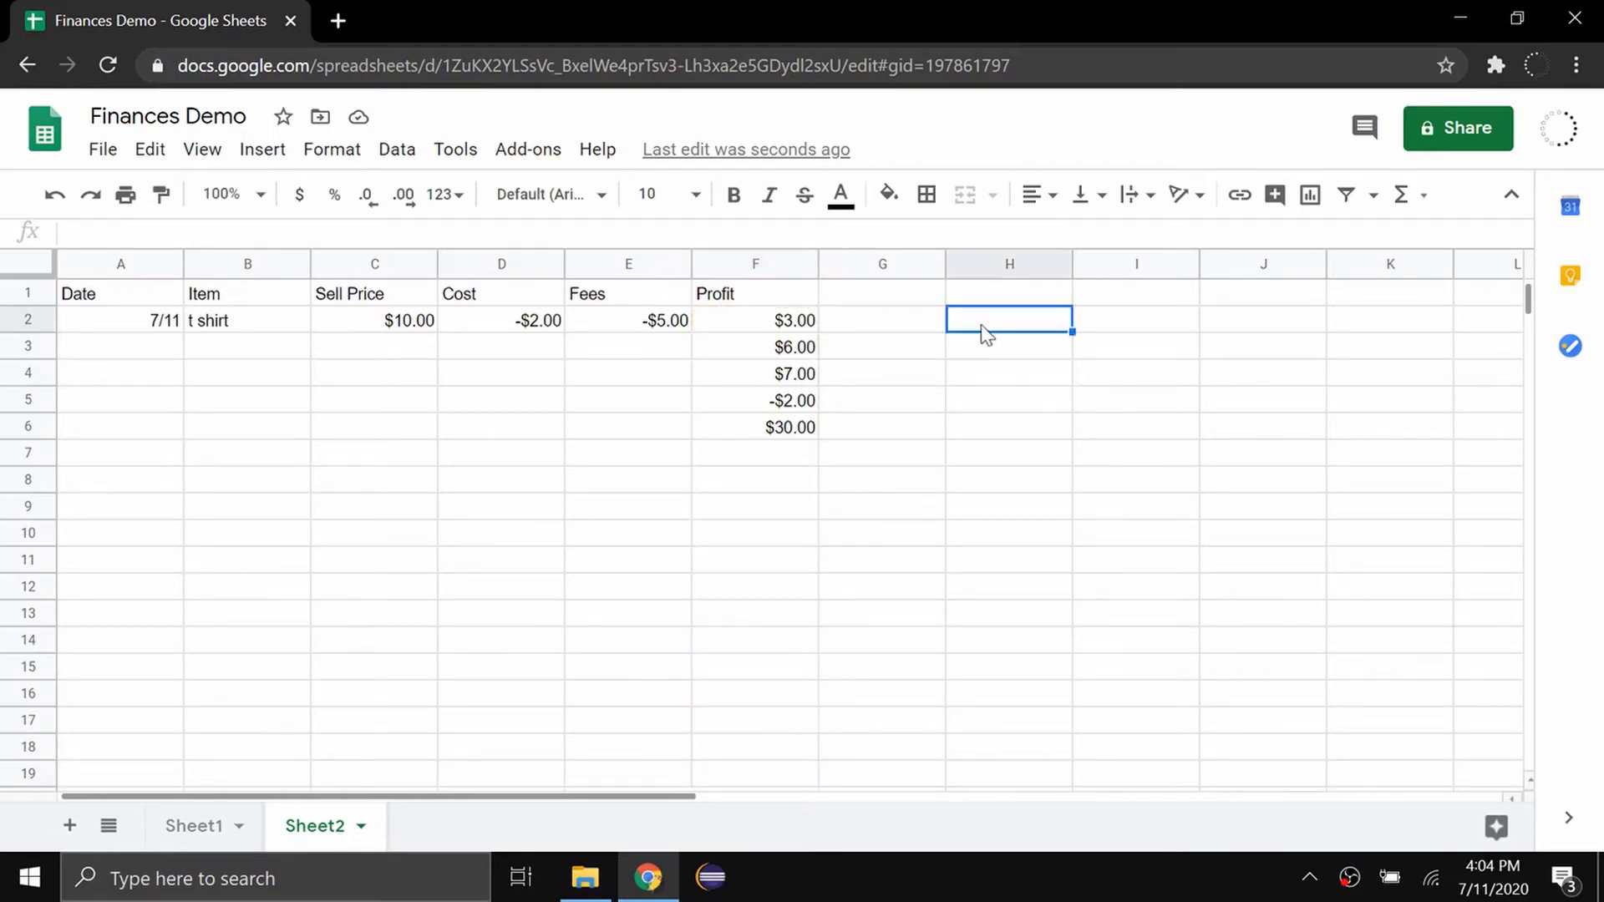
Step: Enter the bold header "Total Profit" in cell H1
{"action": "left_click", "coordinate": [955, 286]}
{"action": "key", "text": "ctrl+b"}
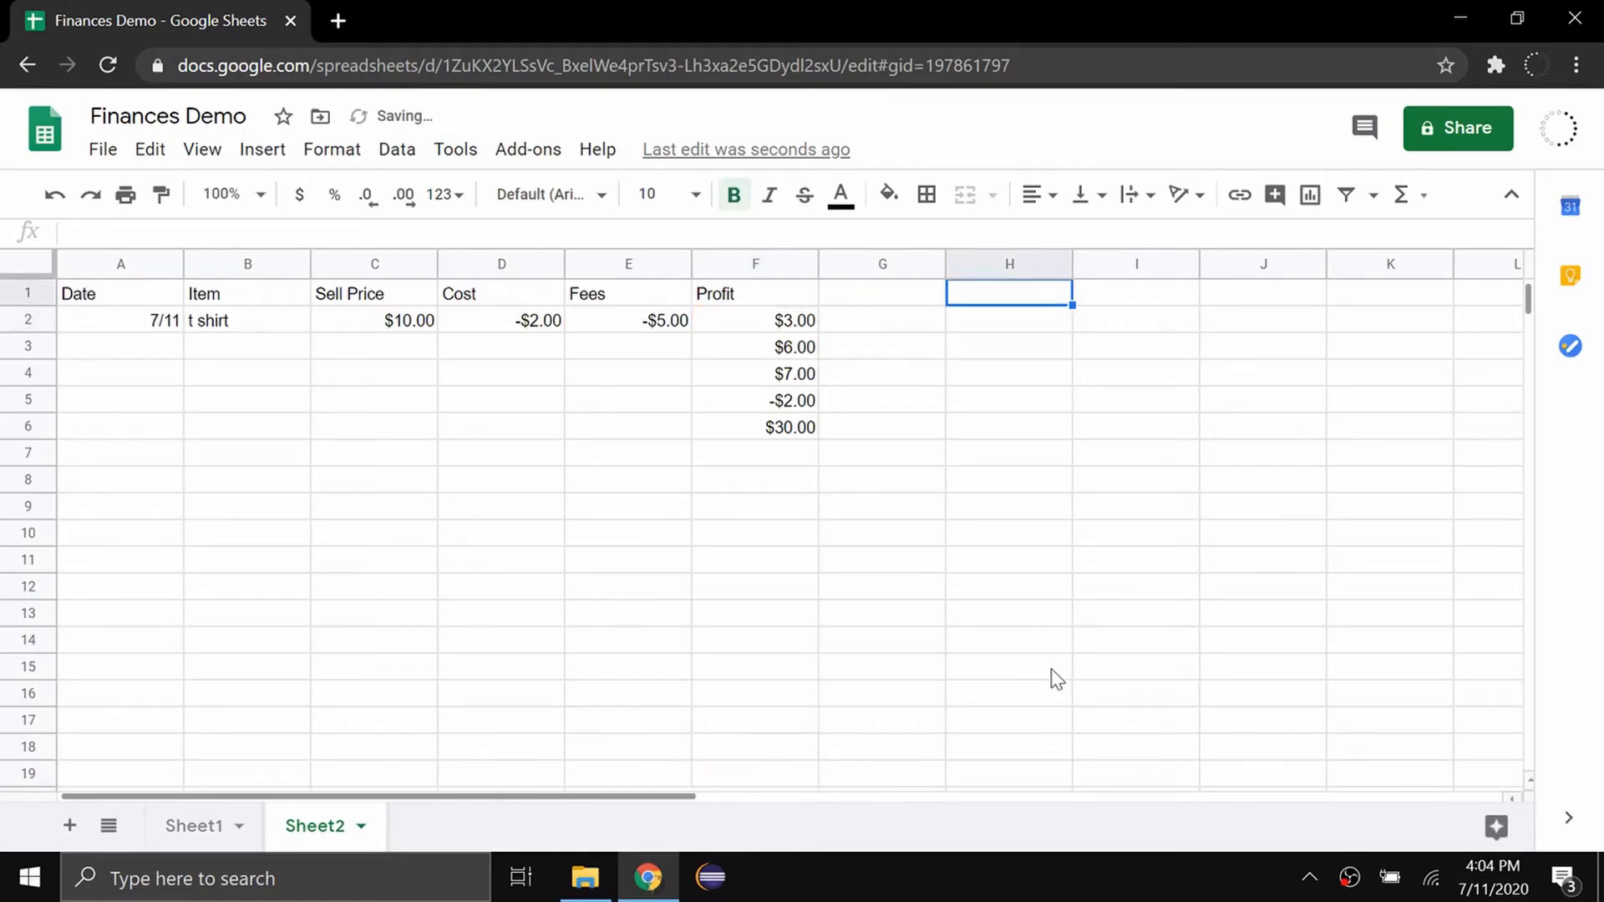
{"action": "type", "text": "Total Profit"}
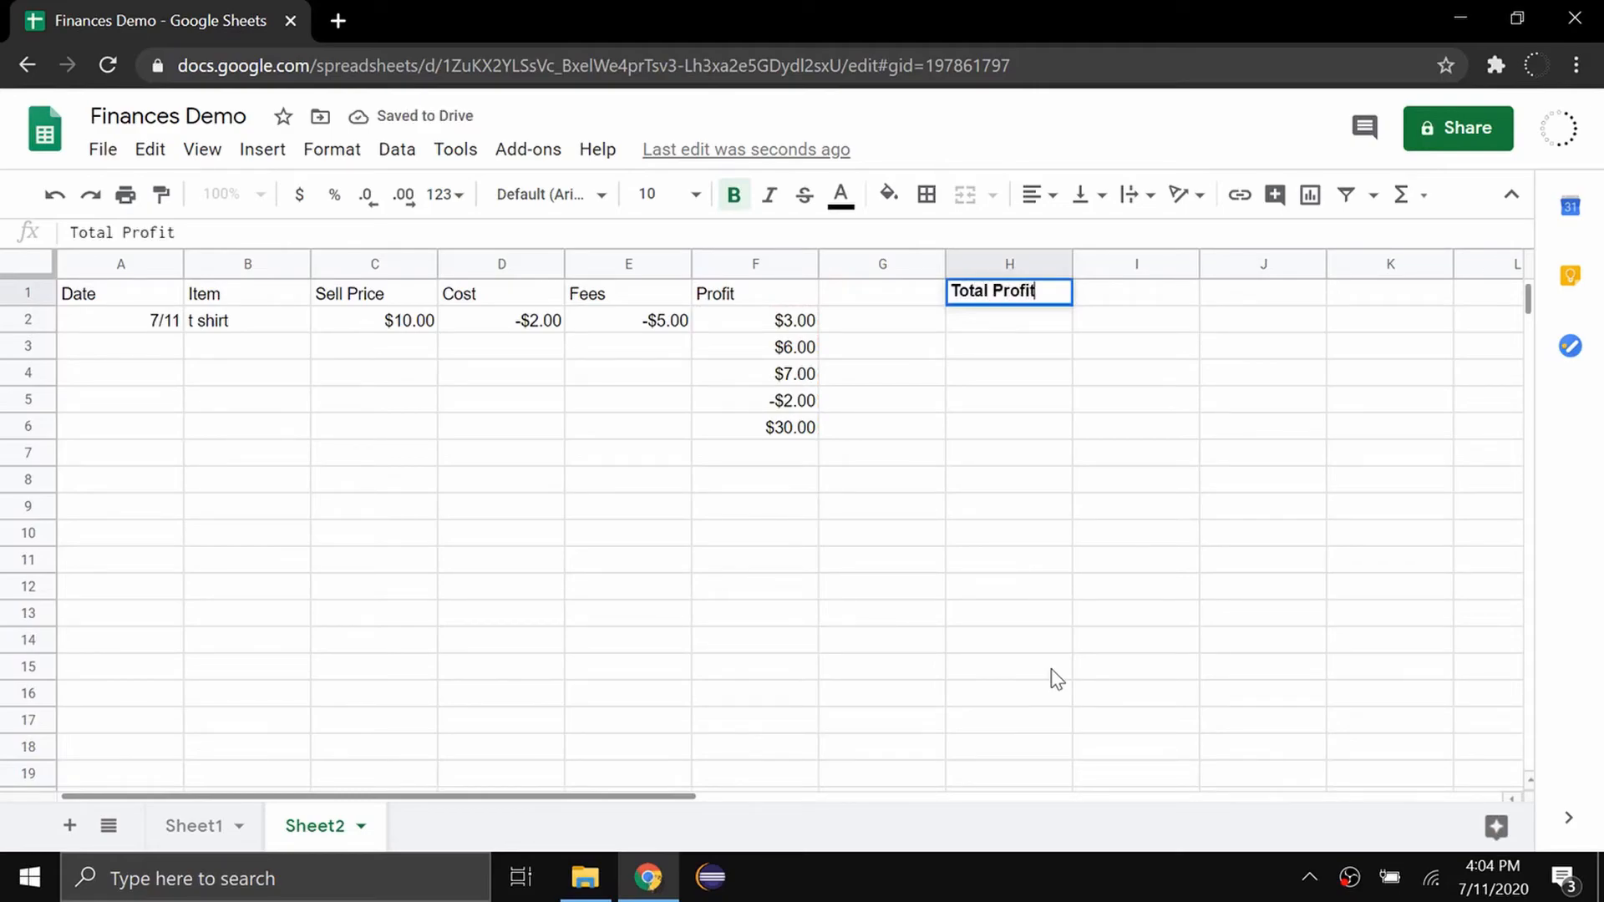
{"action": "key", "text": "Return"}
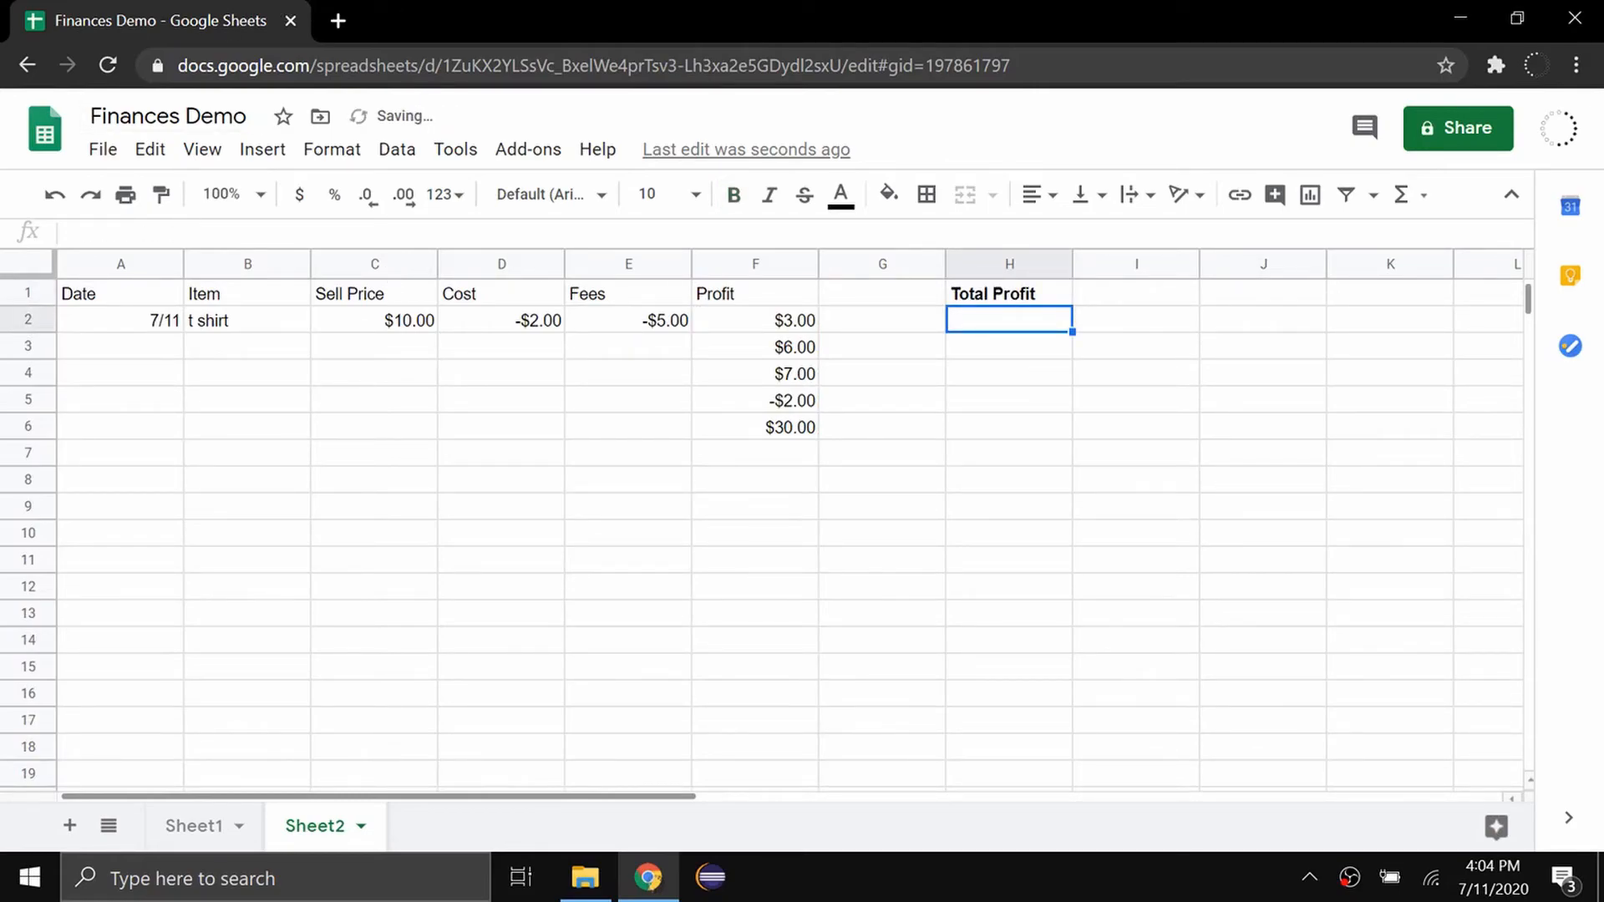
Step: Put the formula =SUM(F2:F78) in H2 under Total Profit and check it against the Profit column
{"action": "type", "text": "=SUM(F2:F6)"}
{"action": "left_click", "coordinate": [1370, 478]}
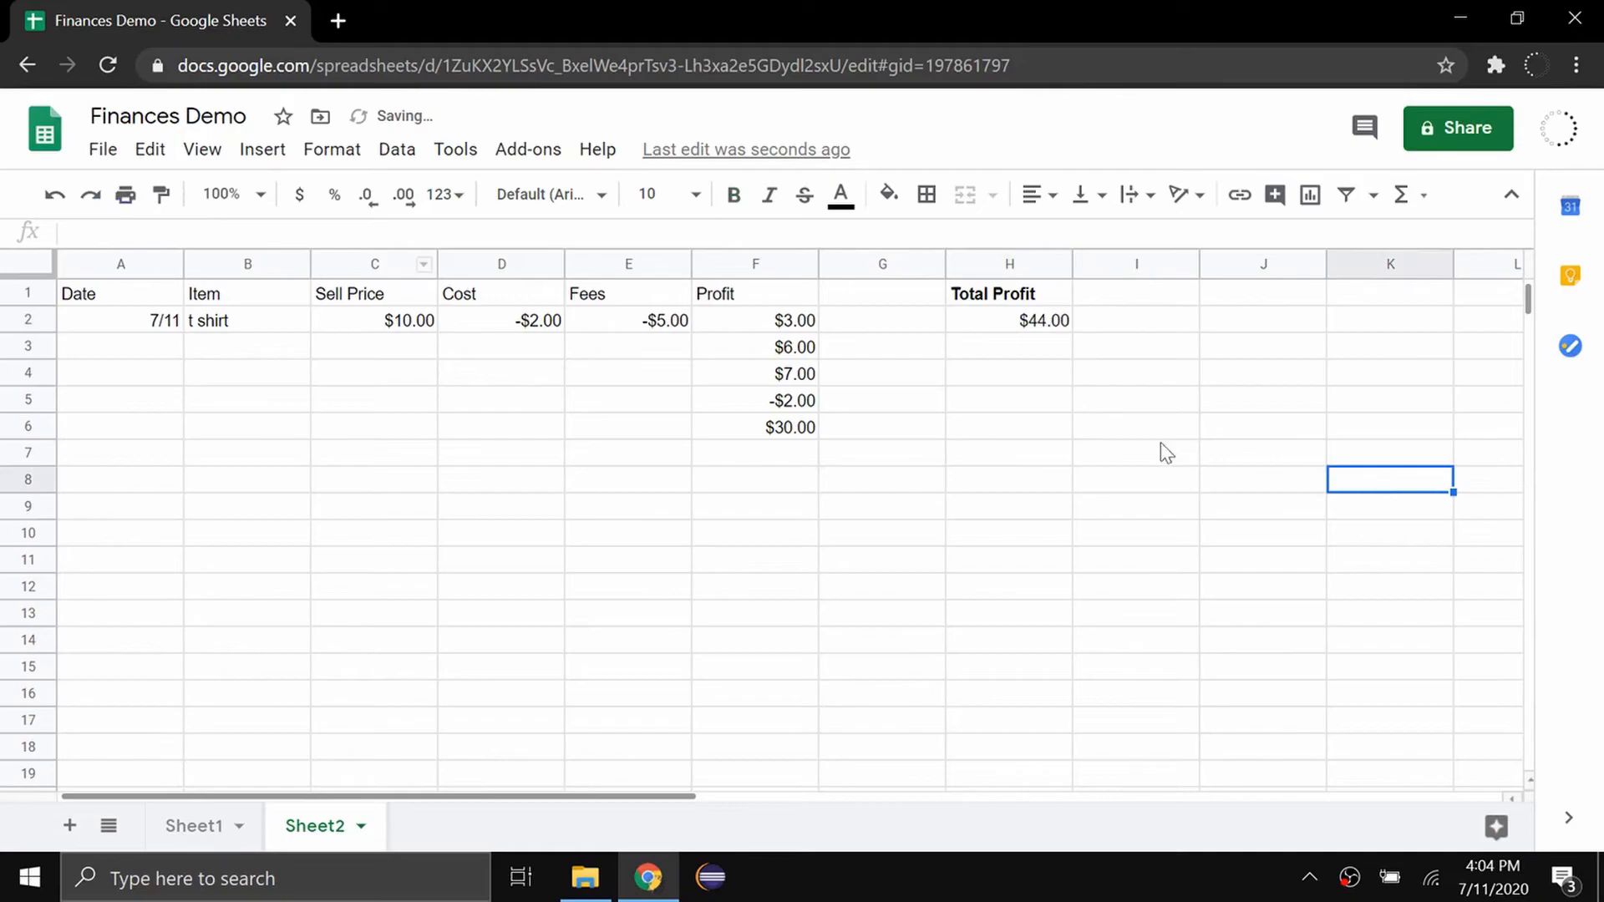
{"action": "left_click_drag", "start_coordinate": [788, 318], "coordinate": [780, 510]}
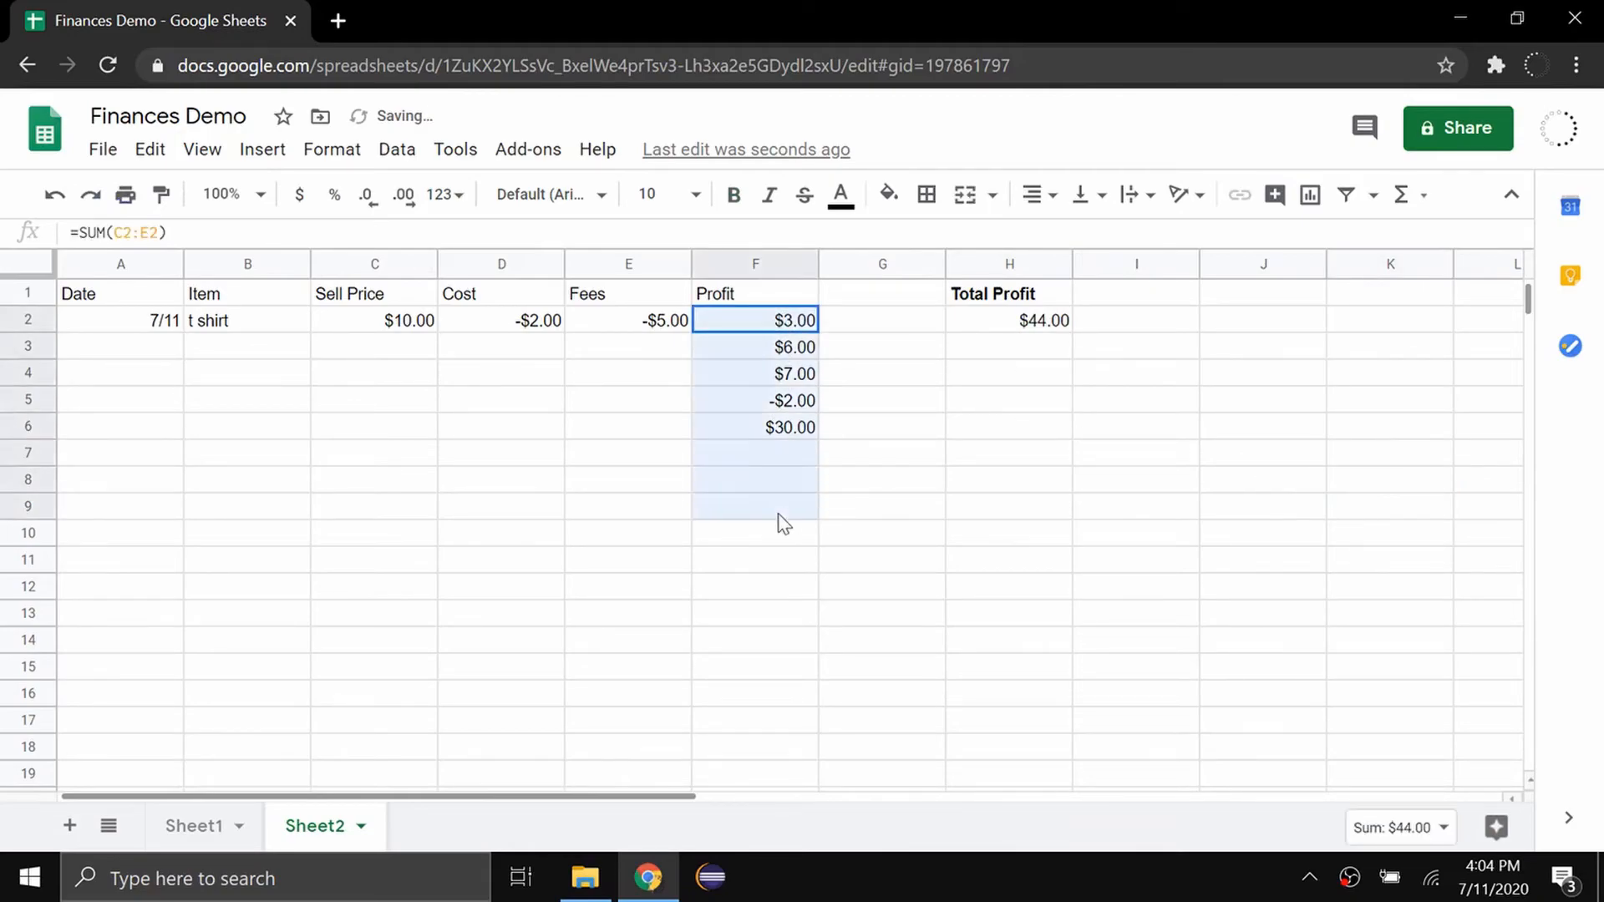
{"action": "left_click", "coordinate": [1059, 328]}
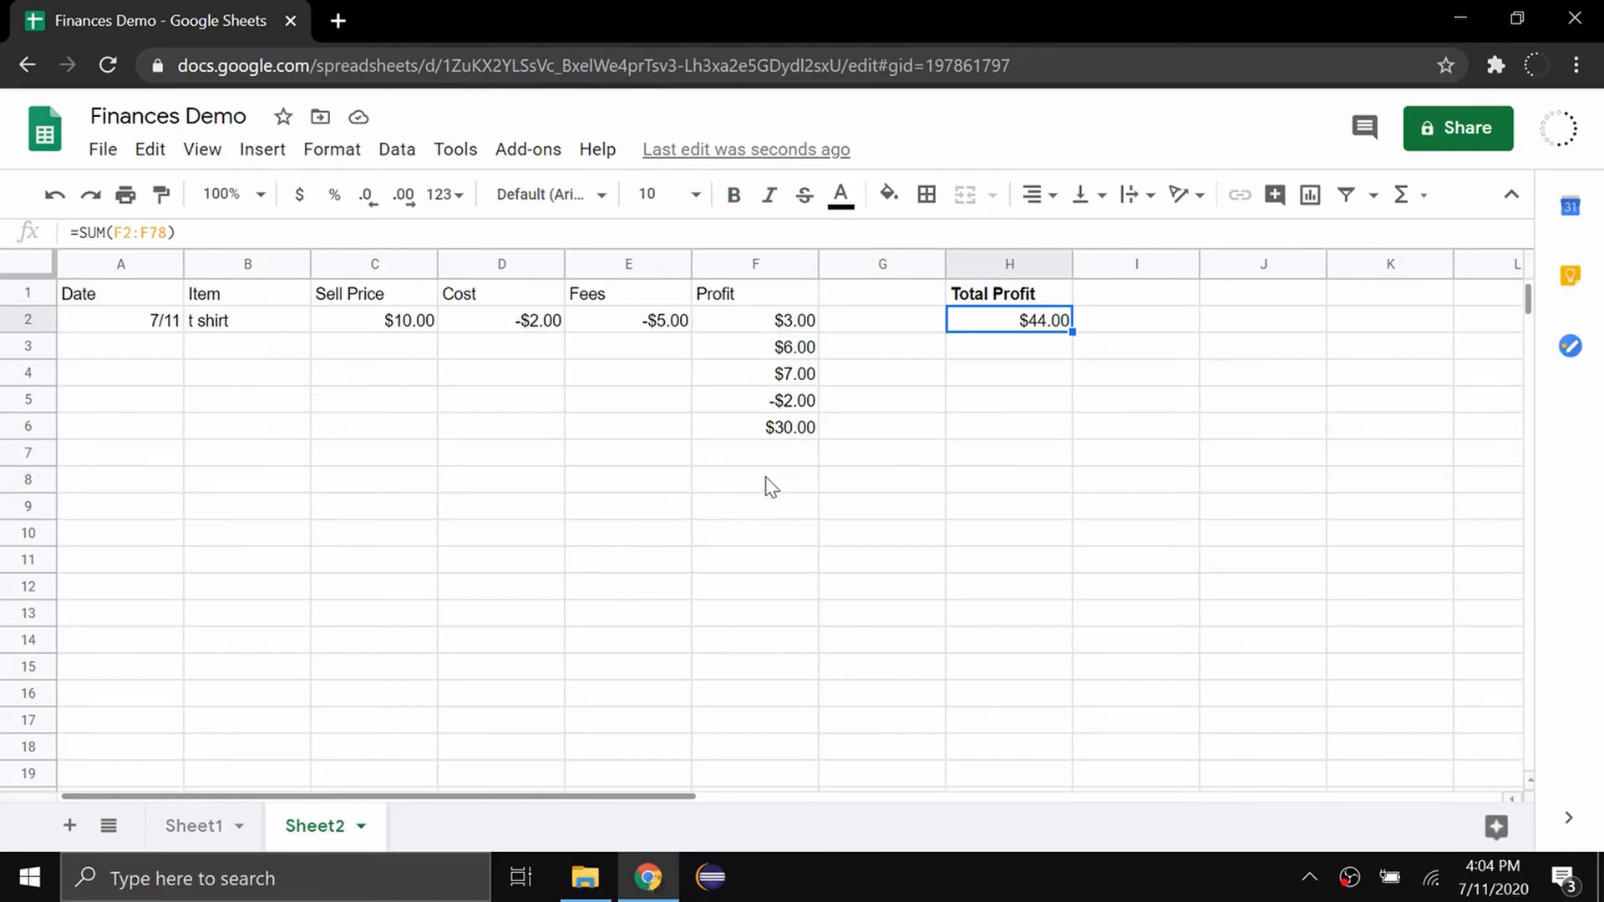
Step: Add the further sample profits 100, -200 and 10000 in cells F7 to F9
{"action": "left_click", "coordinate": [756, 447]}
{"action": "type", "text": "100"}
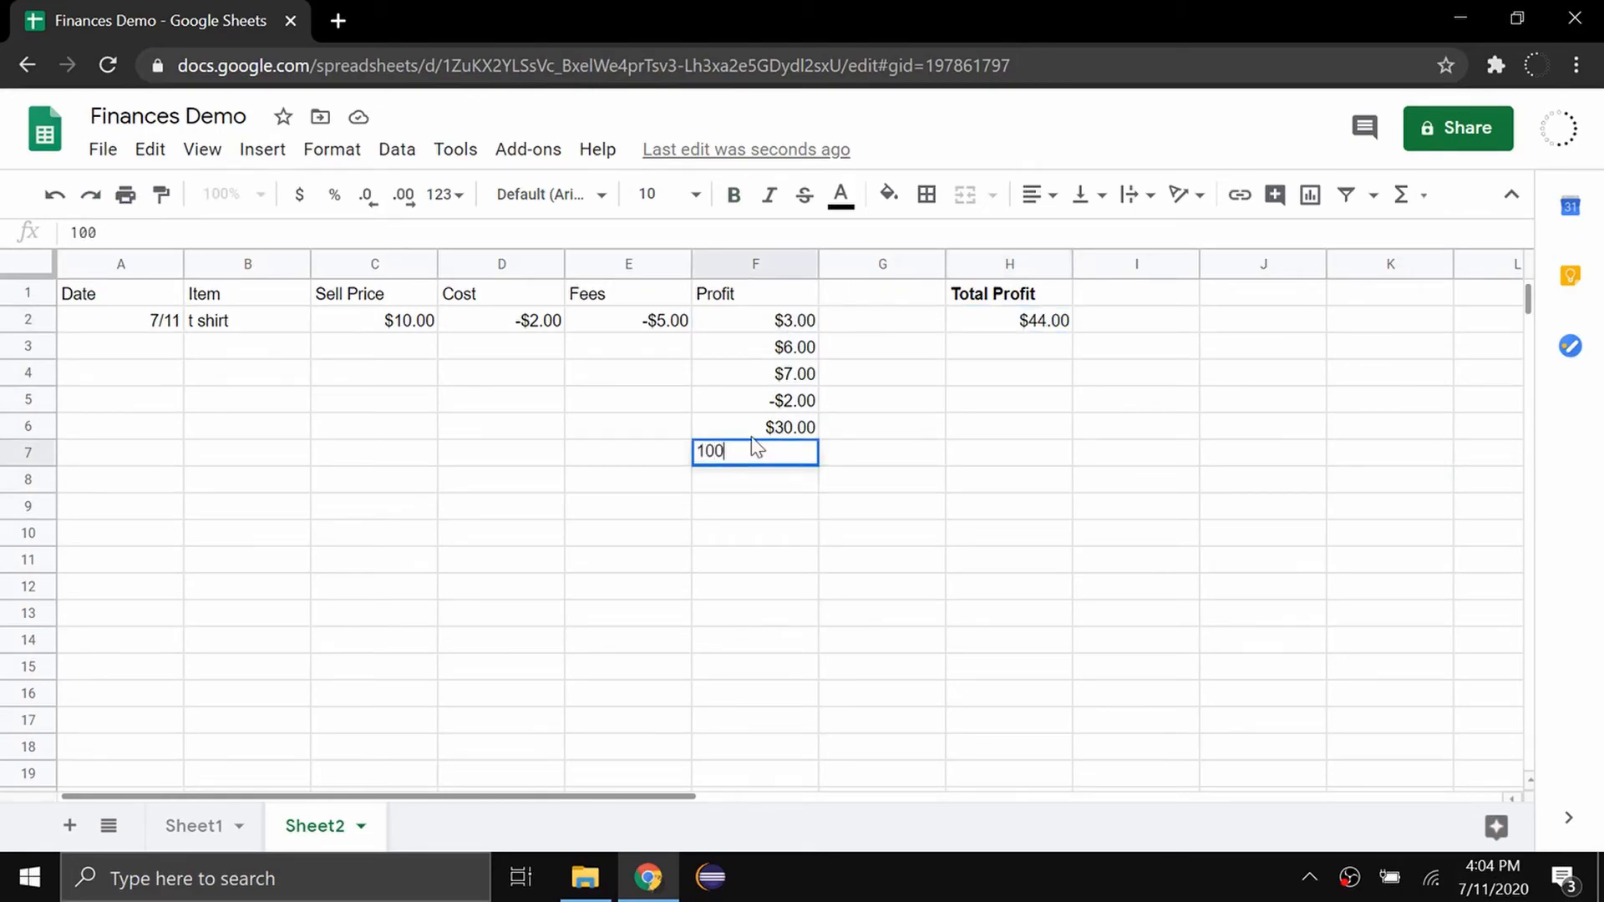
{"action": "key", "text": "Return"}
{"action": "type", "text": "-200"}
{"action": "key", "text": "Return"}
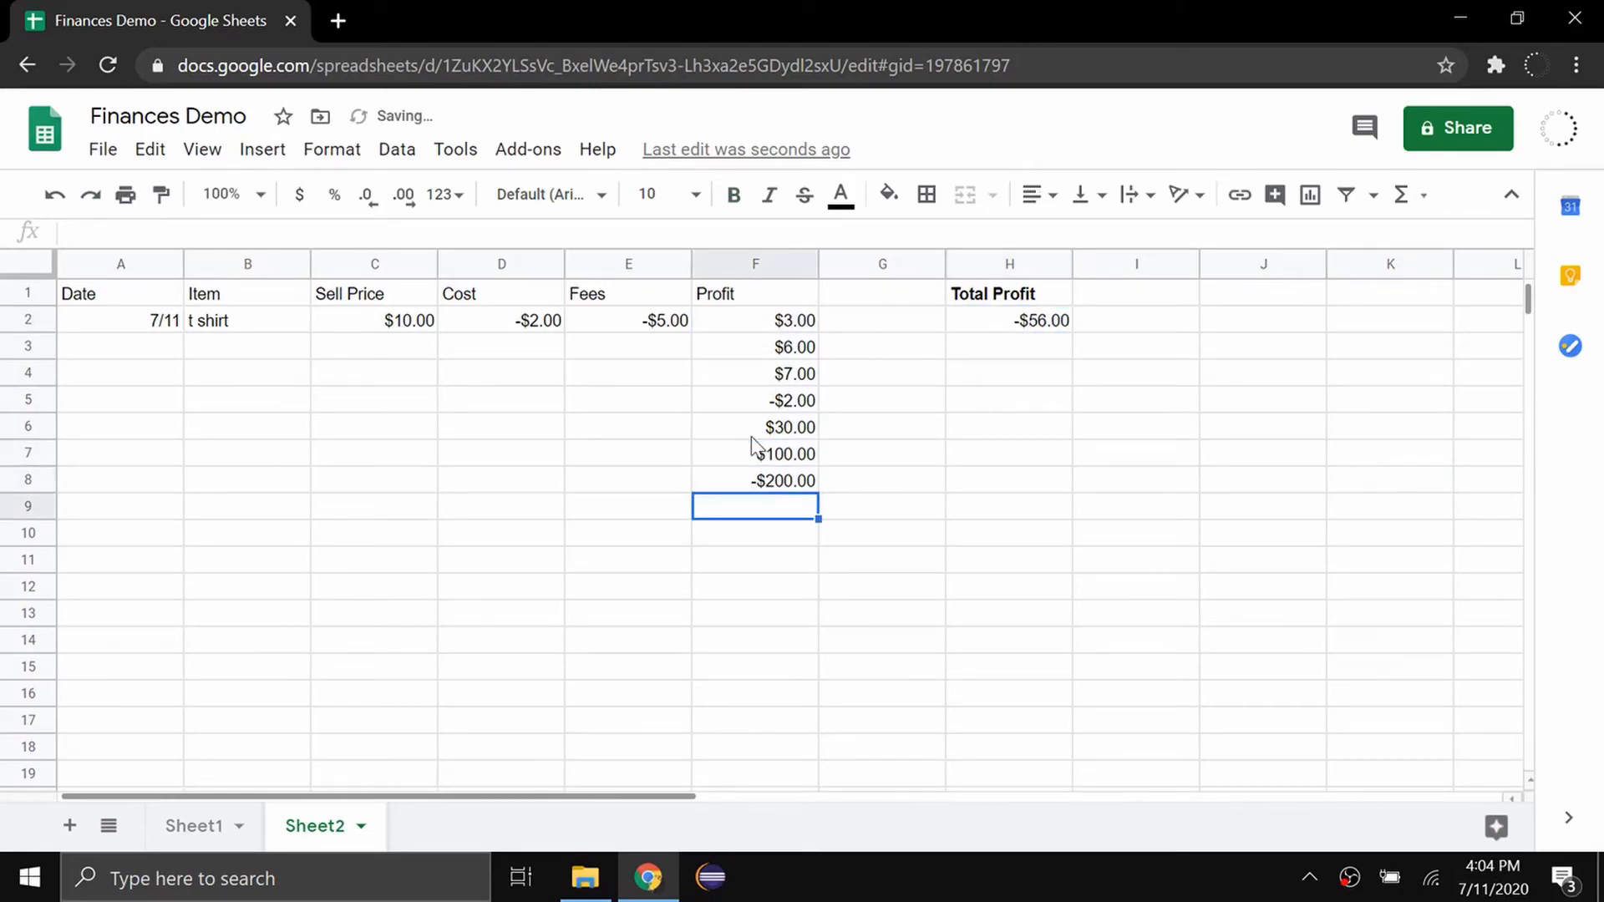
{"action": "type", "text": "10000"}
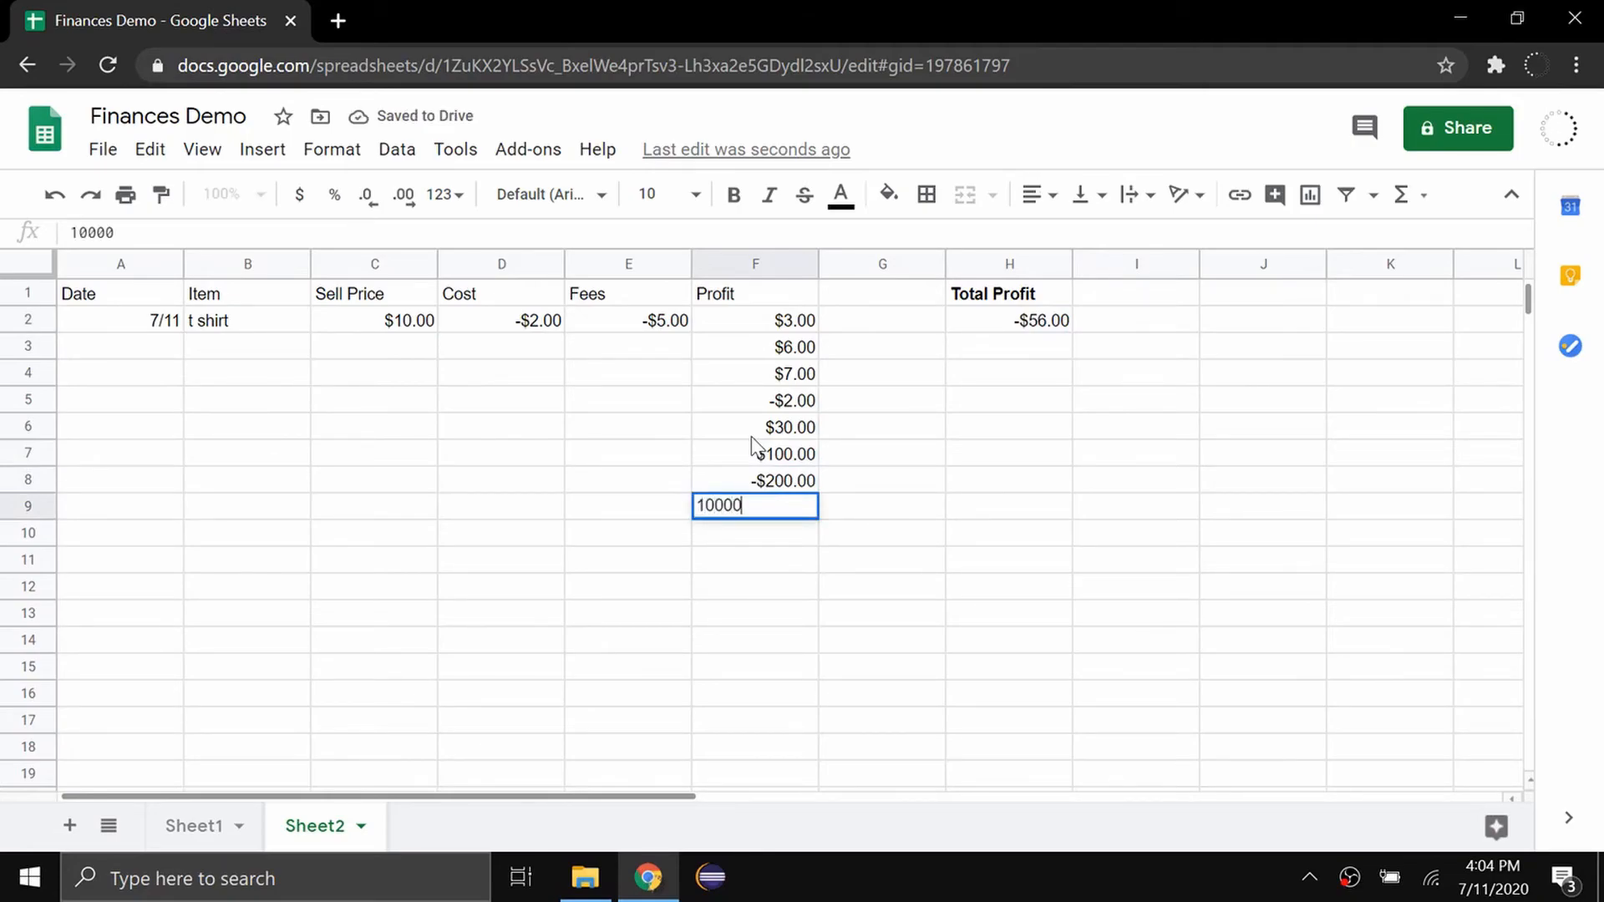
{"action": "key", "text": "Return"}
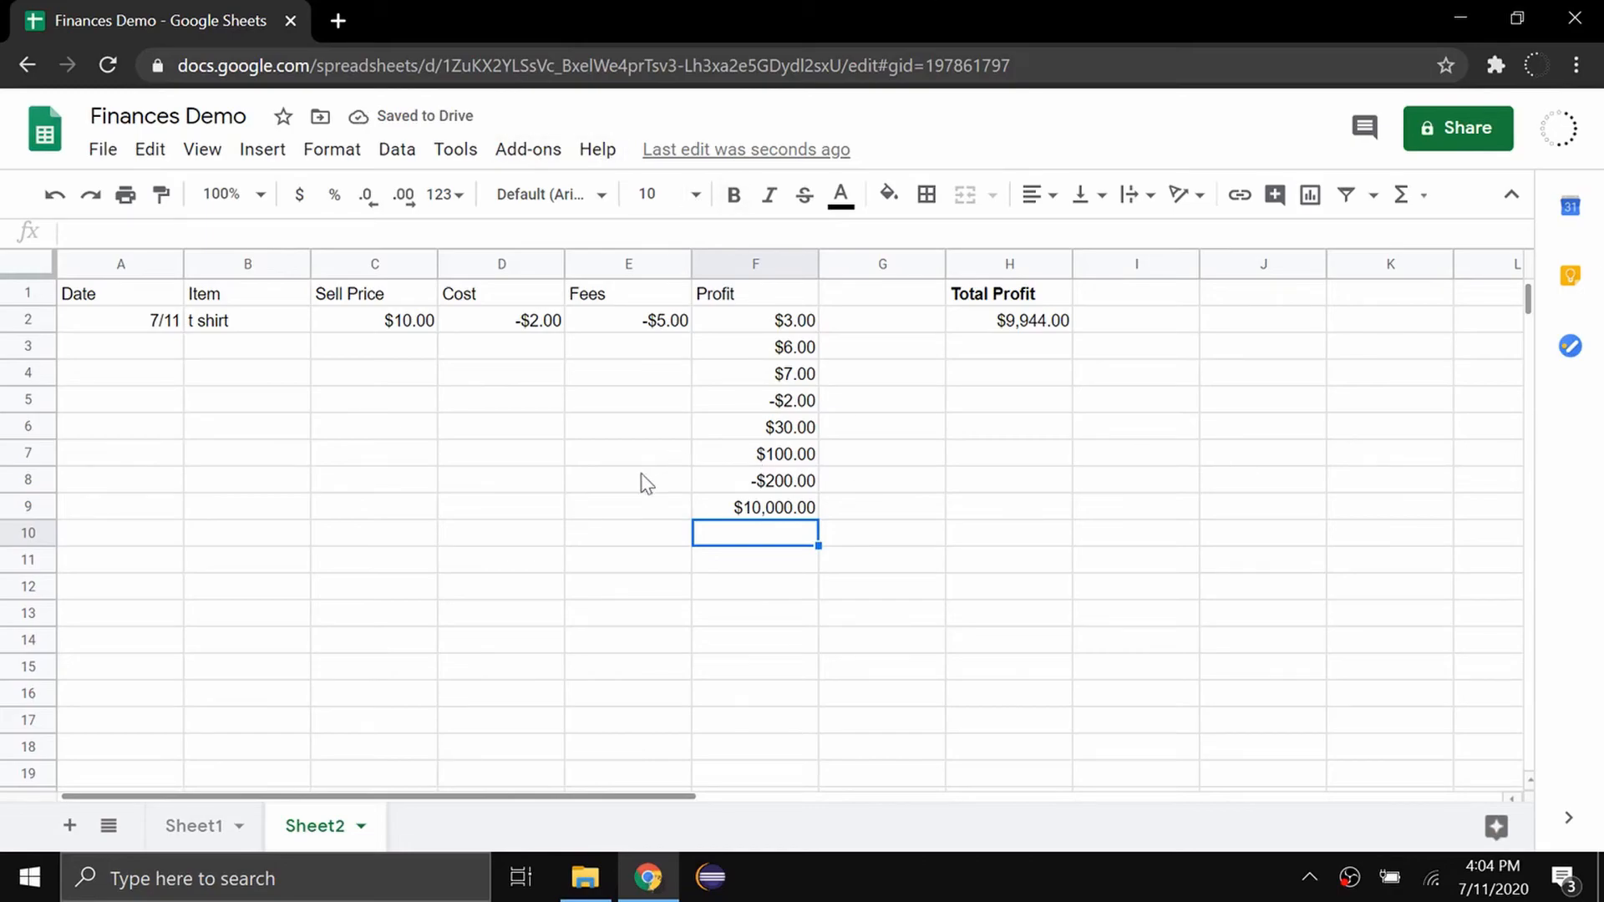
Step: Extend the SUM range of the Total Profit formula in H2 from F2 down to F780
{"action": "left_click_drag", "start_coordinate": [755, 322], "coordinate": [755, 731]}
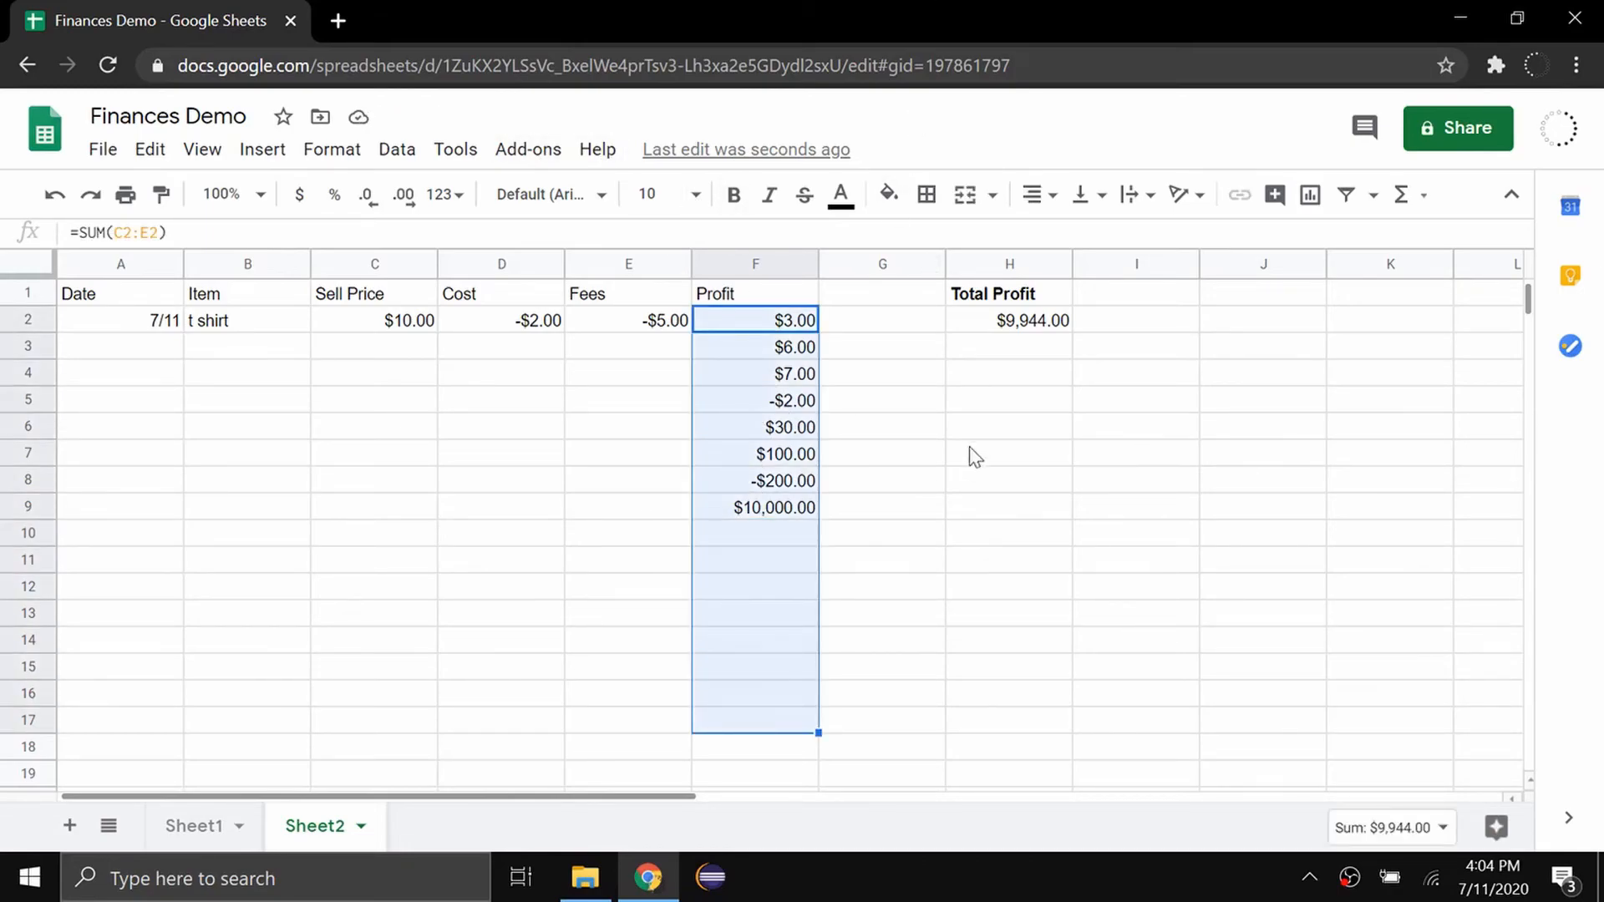
{"action": "left_click", "coordinate": [1001, 334]}
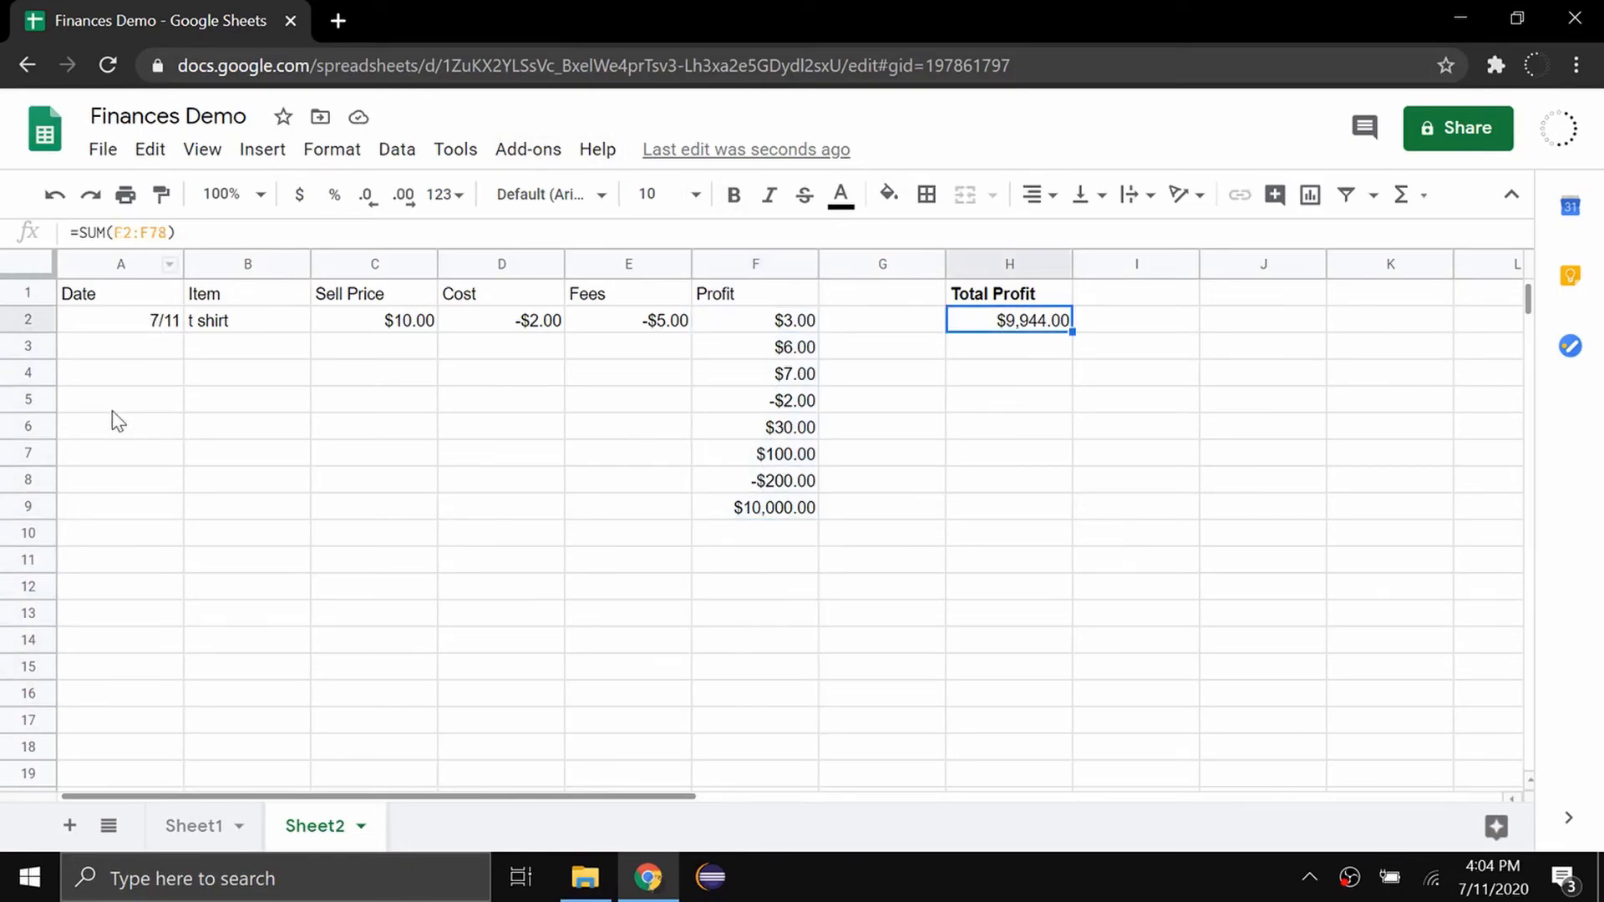
{"action": "scroll", "coordinate": [100, 460], "scroll_direction": "down", "scroll_amount": 20}
{"action": "scroll", "coordinate": [1176, 467], "scroll_direction": "up", "scroll_amount": 20}
{"action": "left_click", "coordinate": [274, 232]}
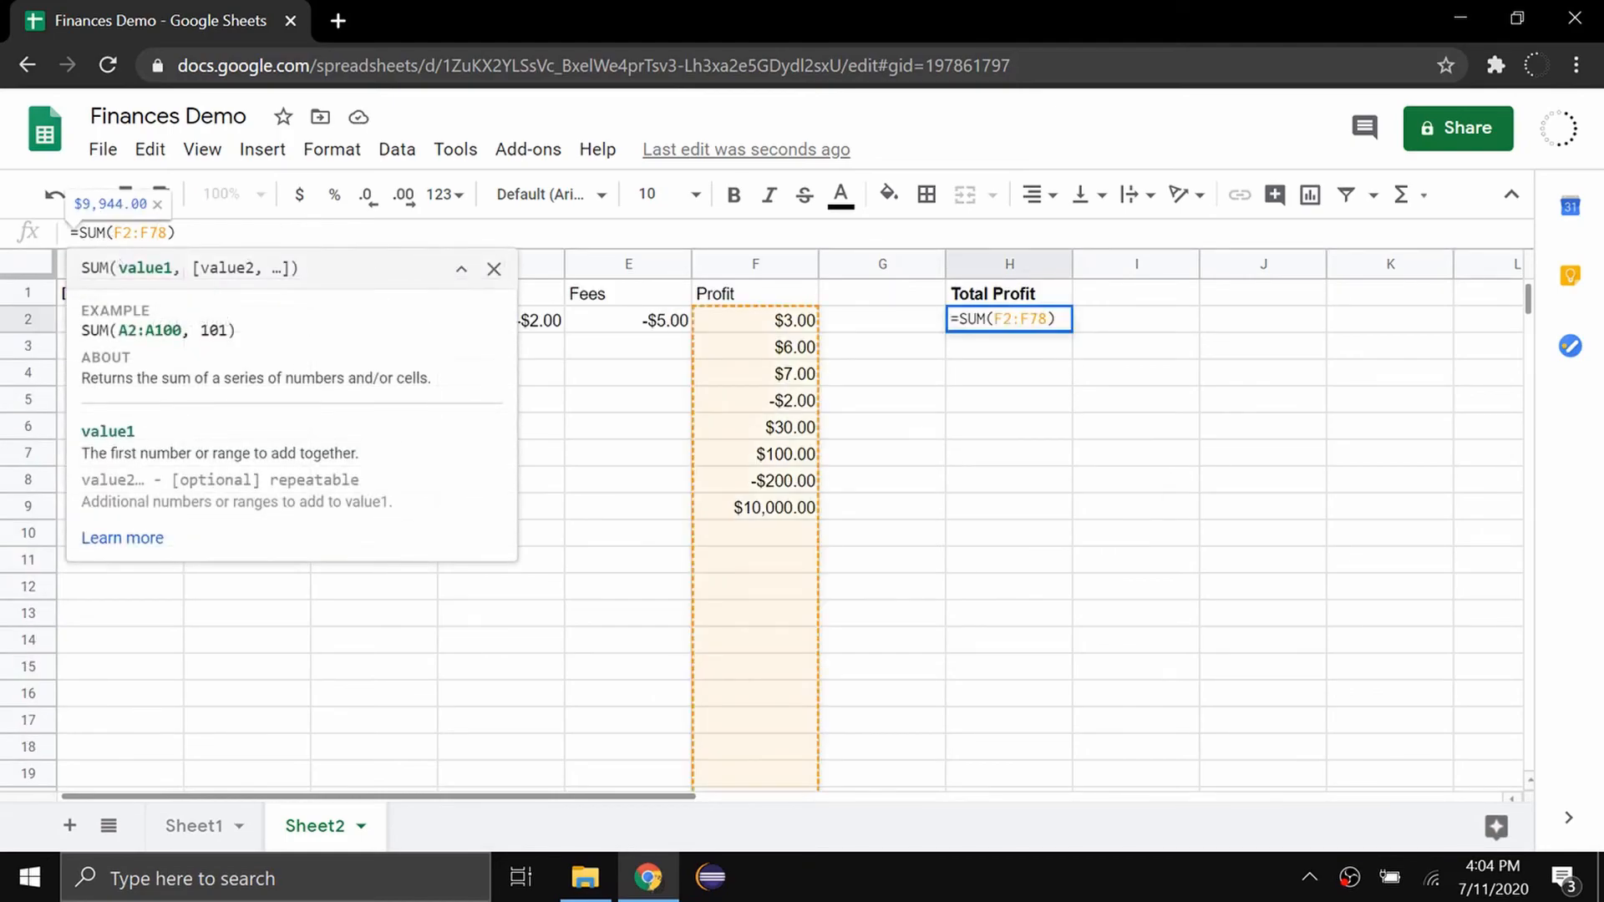
{"action": "type", "text": "0"}
{"action": "key", "text": "Return"}
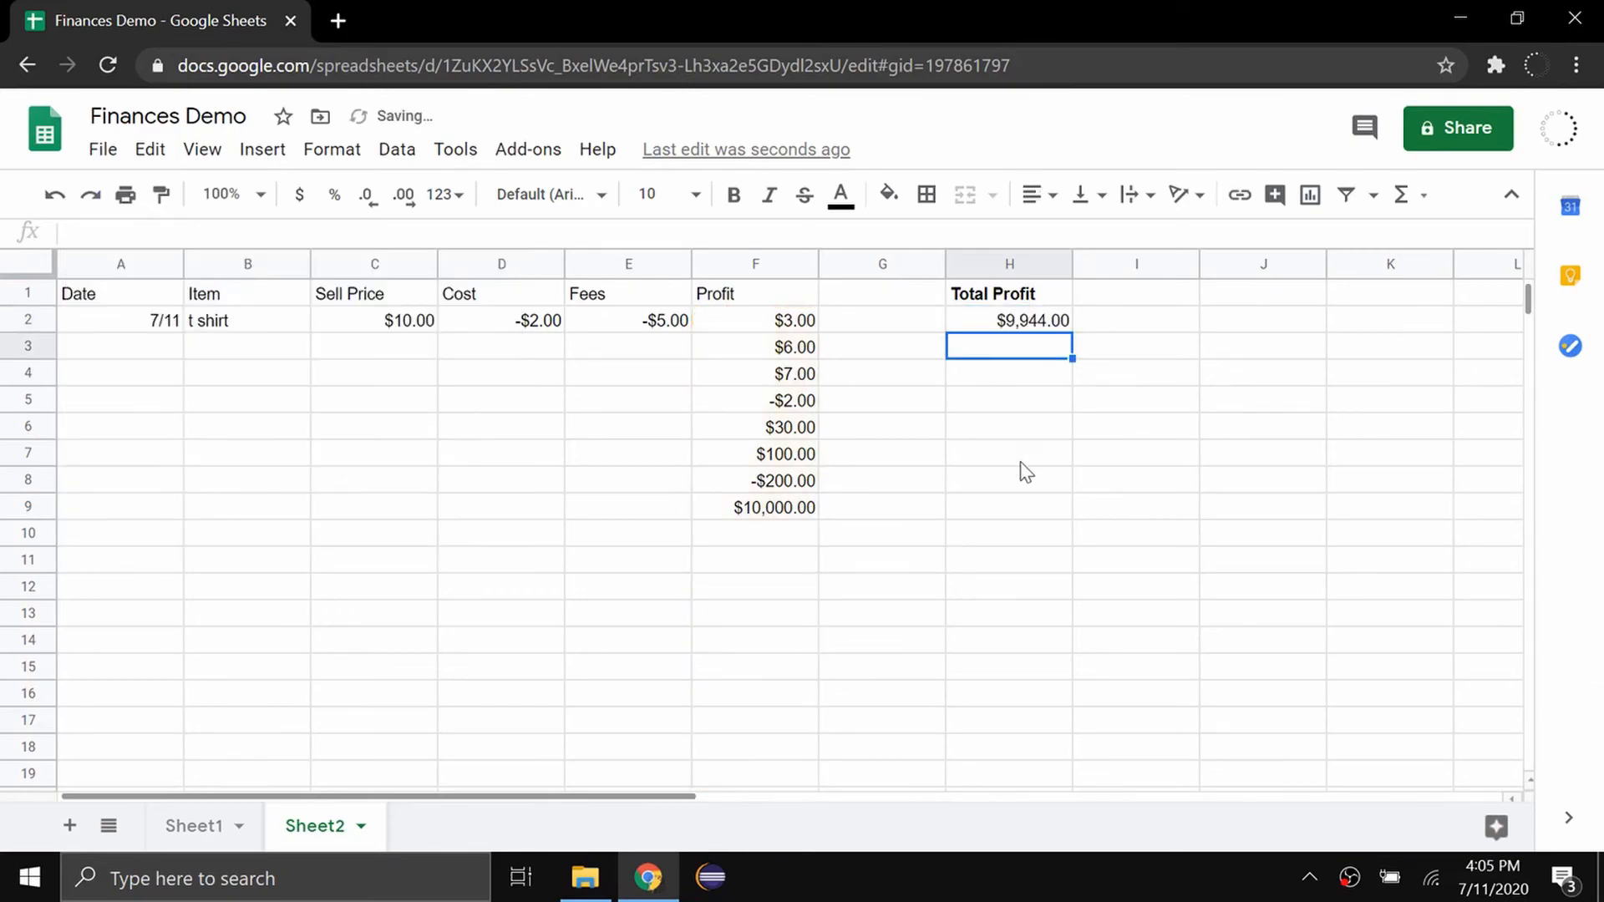
Step: Review the monthly tracker on Sheet1 and the item sales on Sheet2, ending on Sheet1
{"action": "left_click", "coordinate": [170, 830]}
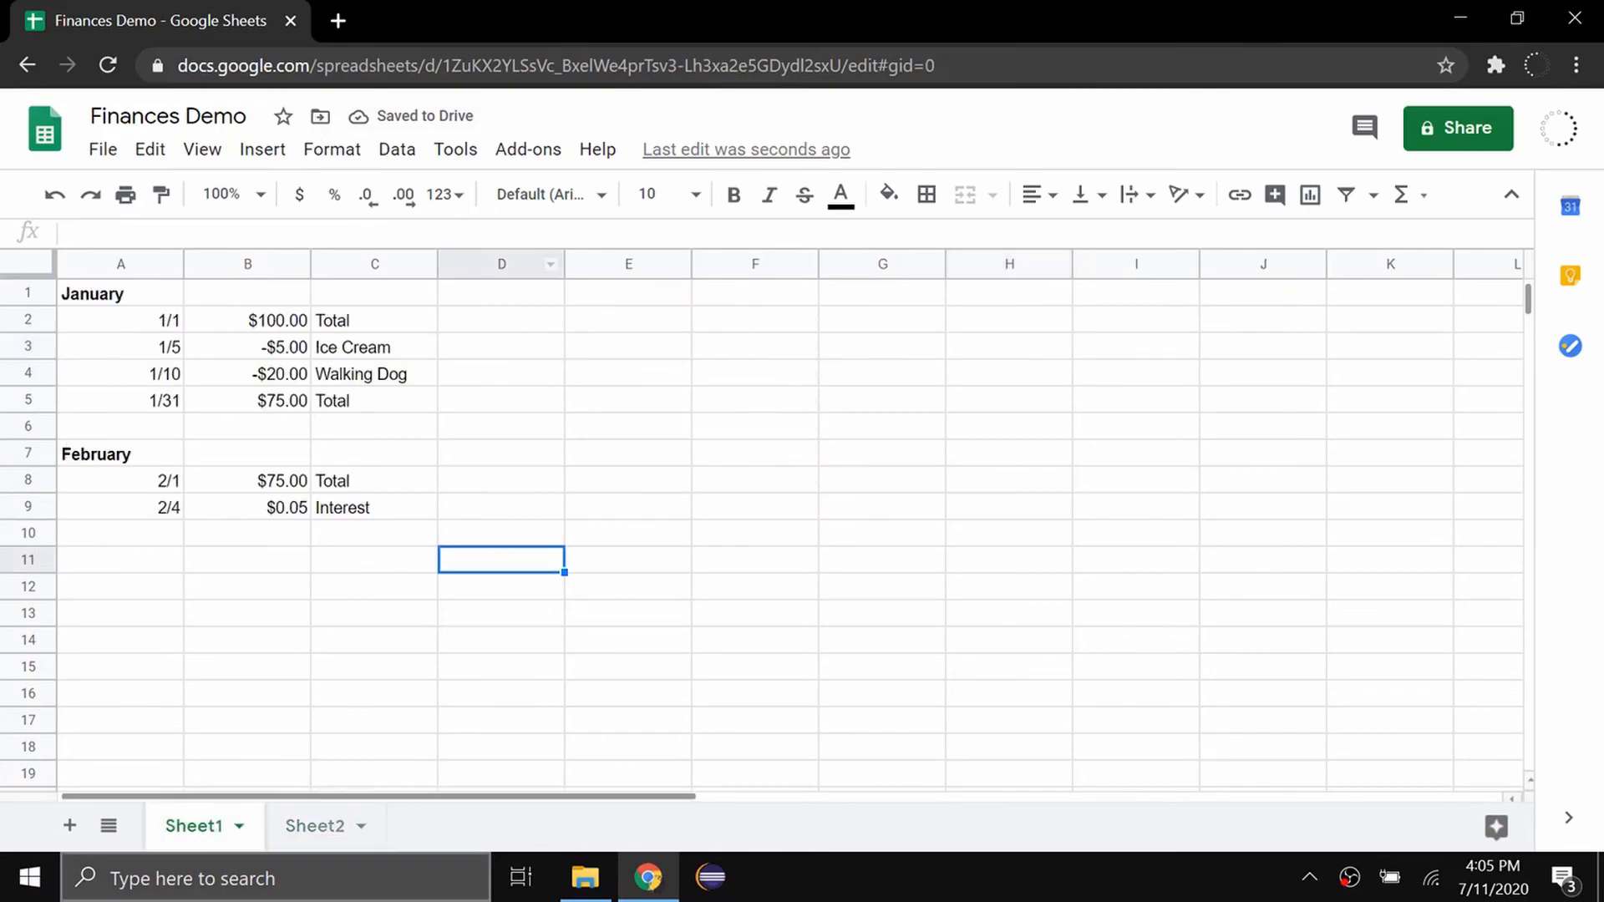
{"action": "left_click", "coordinate": [316, 832]}
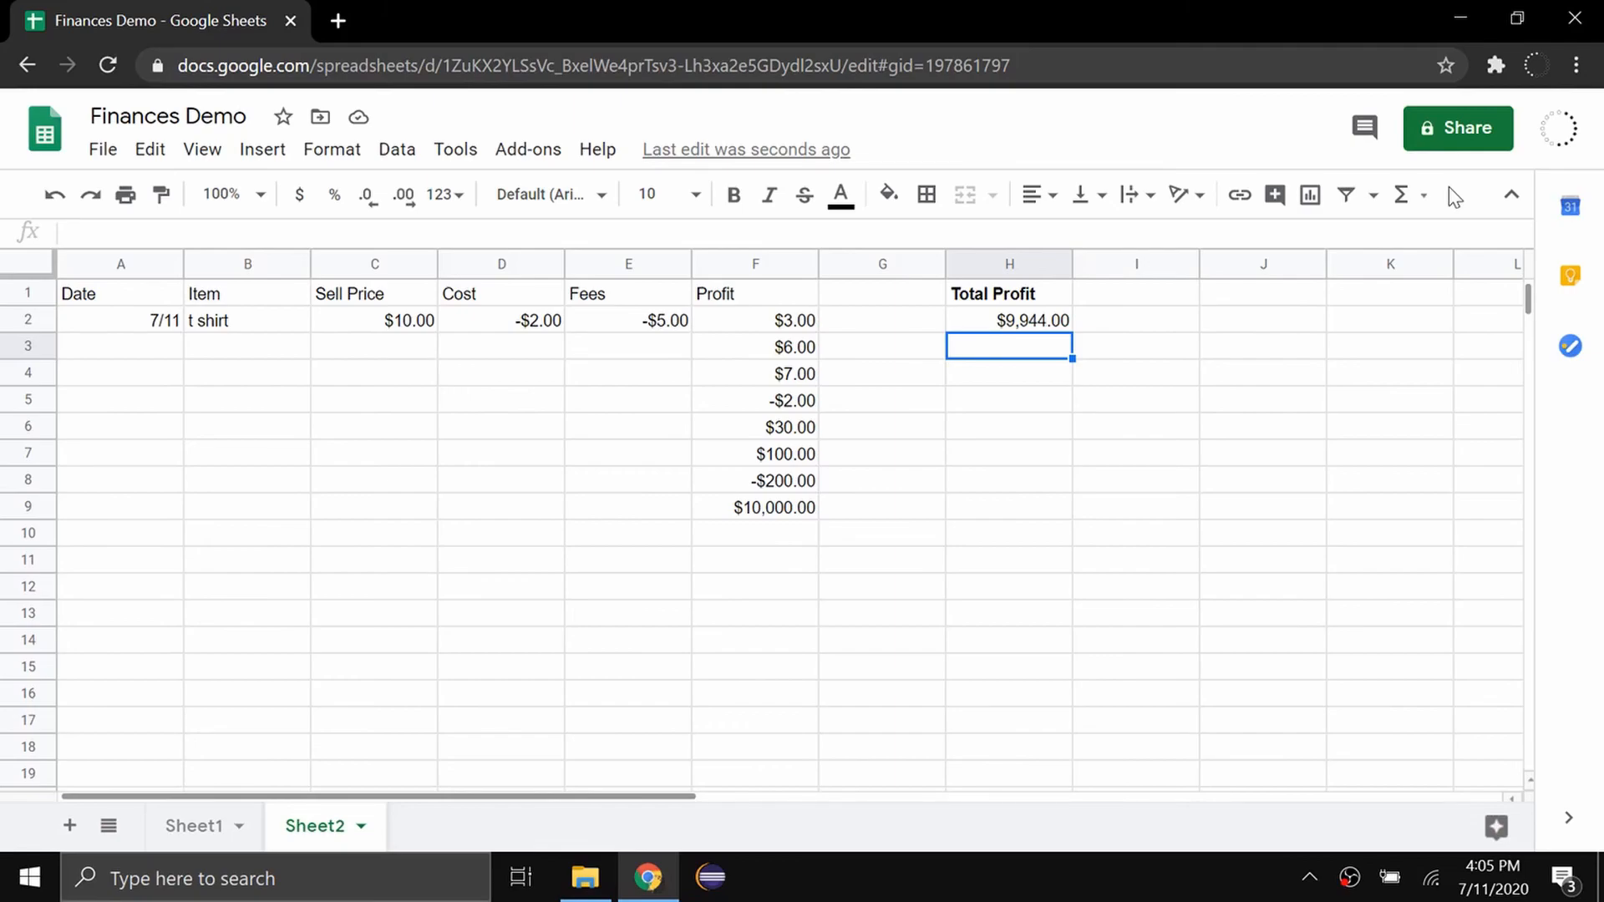
{"action": "left_click", "coordinate": [159, 823]}
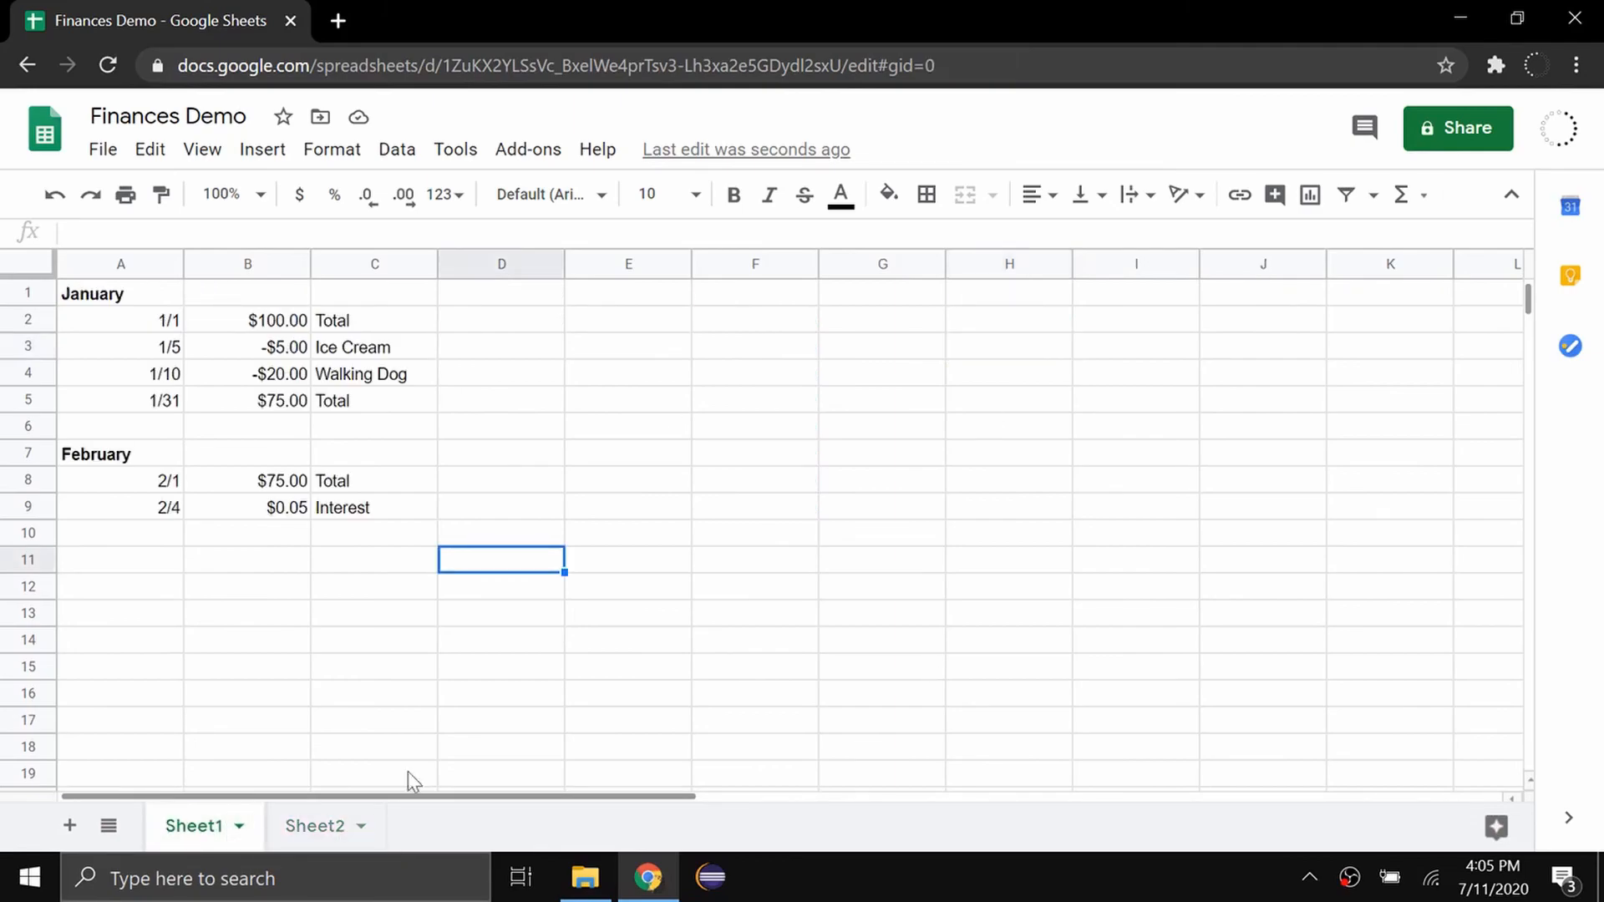